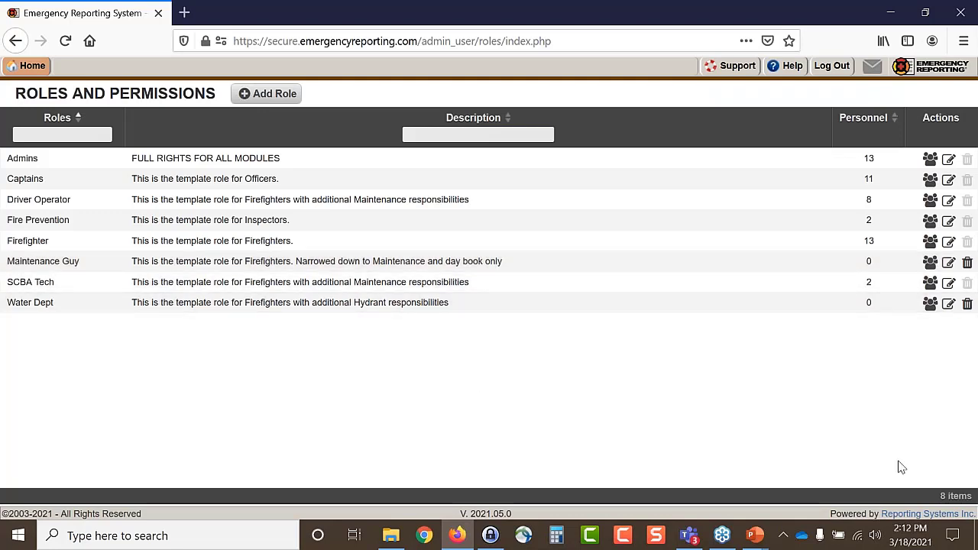
Review the Captains role's Incident Module permissions for narratives and incidents, and close the role without saving
click(693, 430)
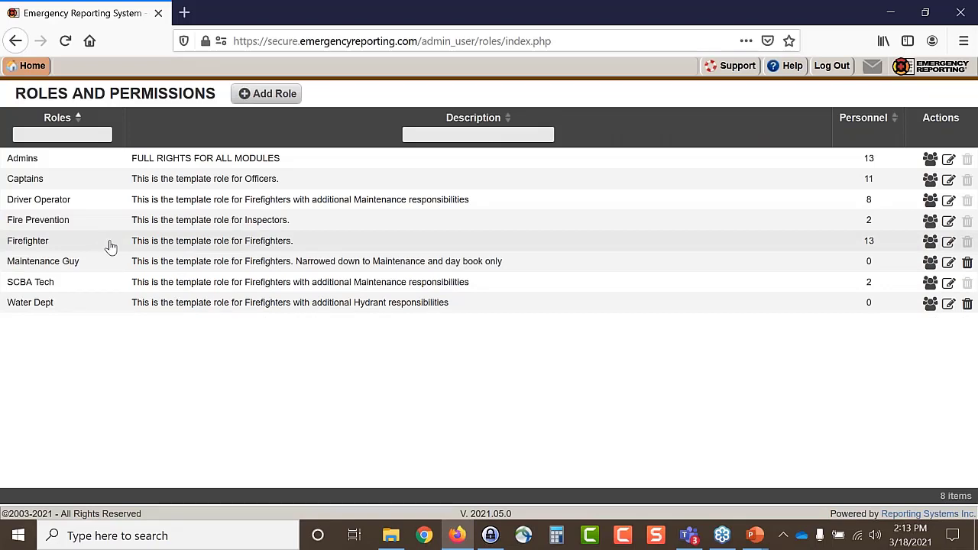
click(184, 183)
double_click(184, 184)
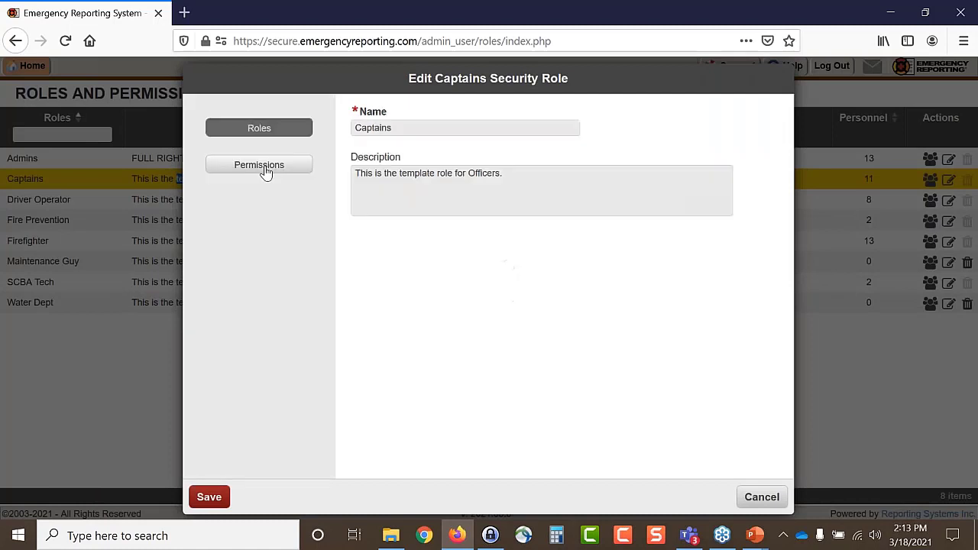
click(265, 171)
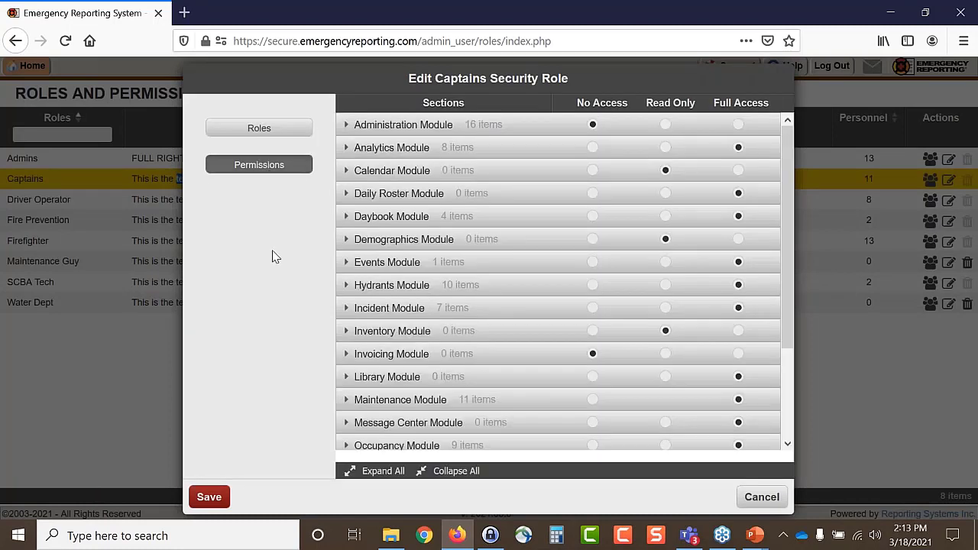
click(347, 310)
scroll(380, 399, down, 2)
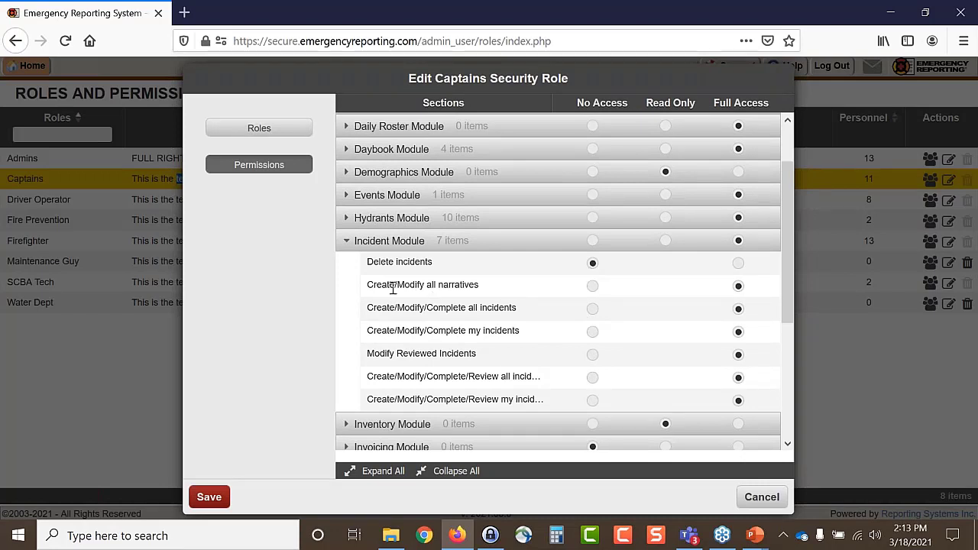
drag(368, 284, 546, 330)
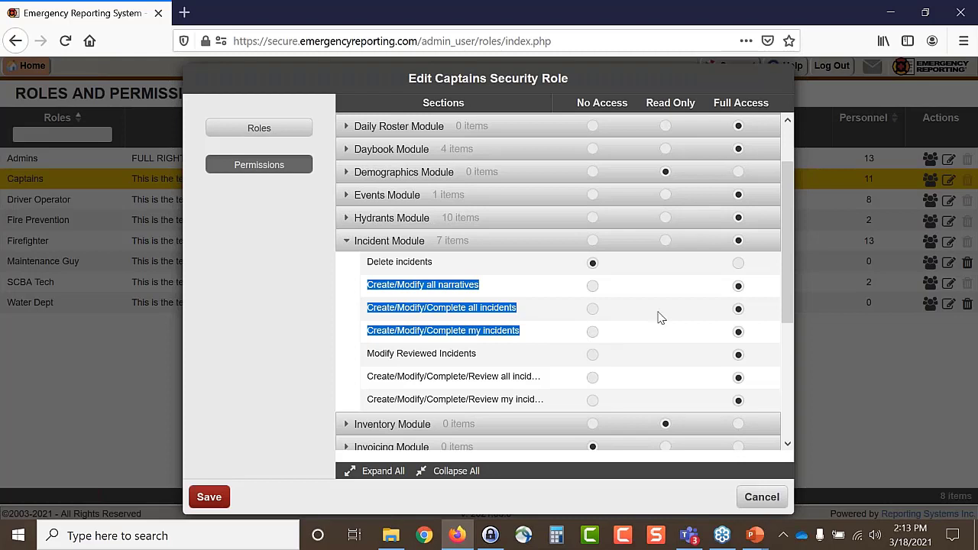
click(762, 498)
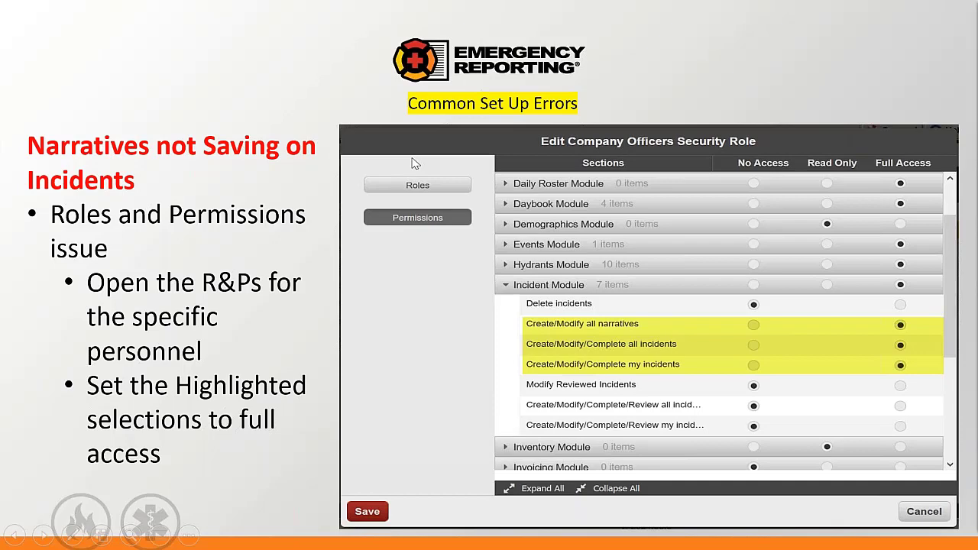
Review the Admins role's Administration Module permissions down to granting ERS Administration Access, and close the role without saving
key(Right)
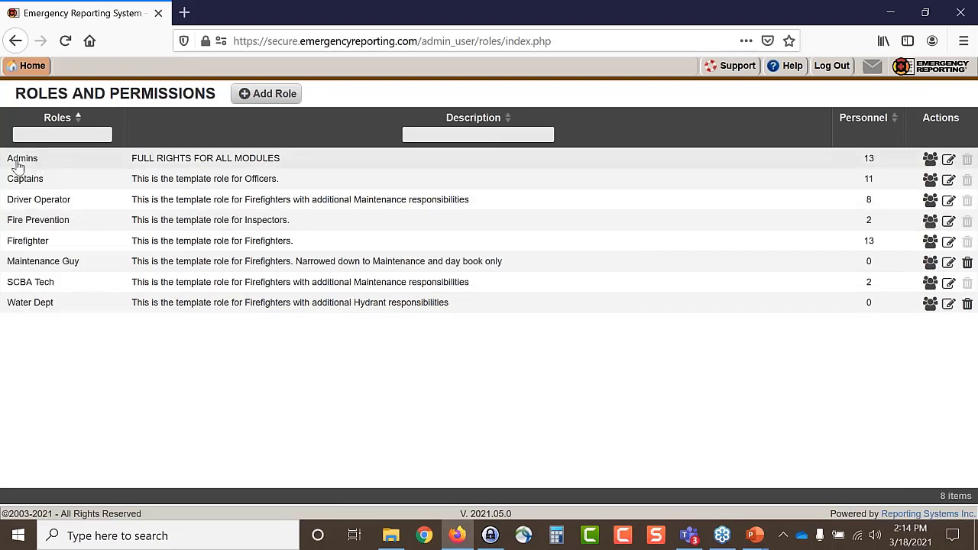
click(164, 161)
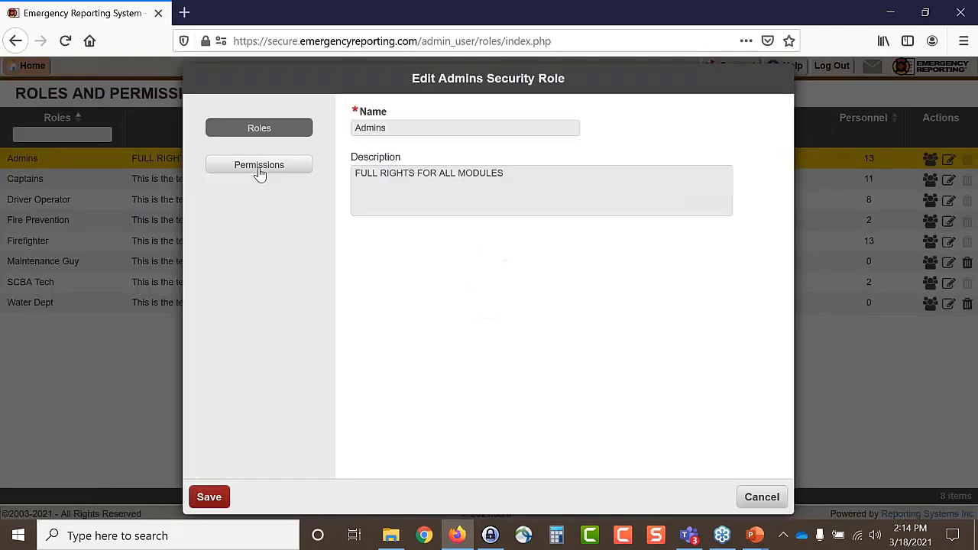
click(259, 169)
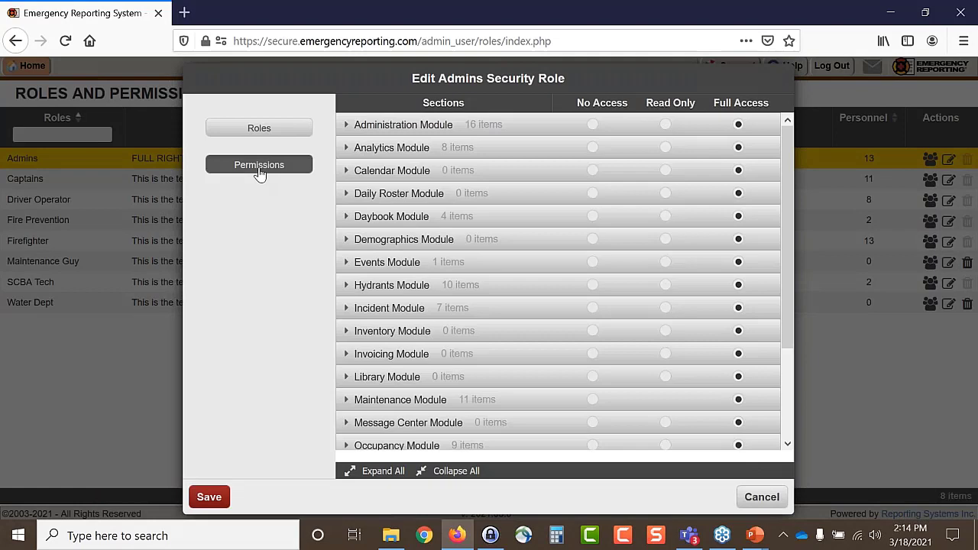
click(346, 126)
scroll(376, 214, down, 4)
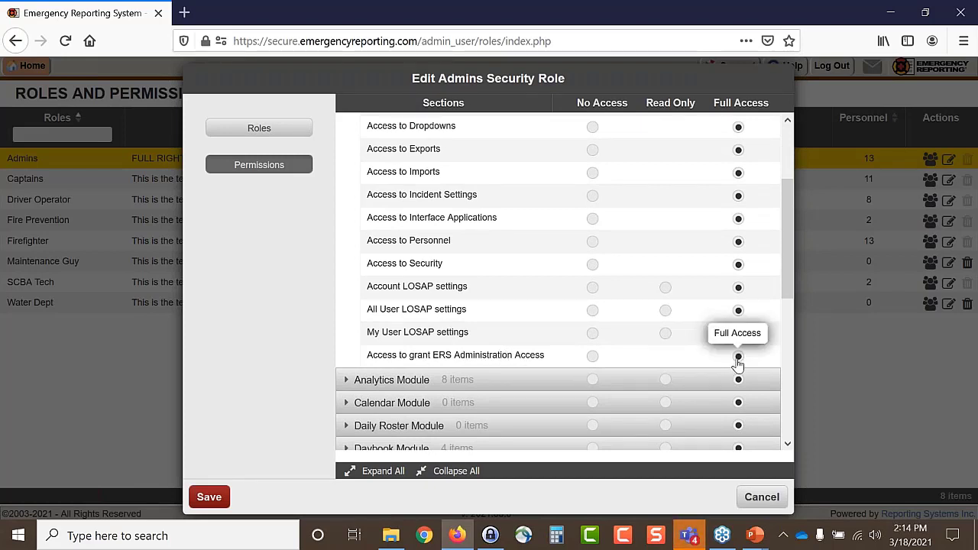
click(759, 497)
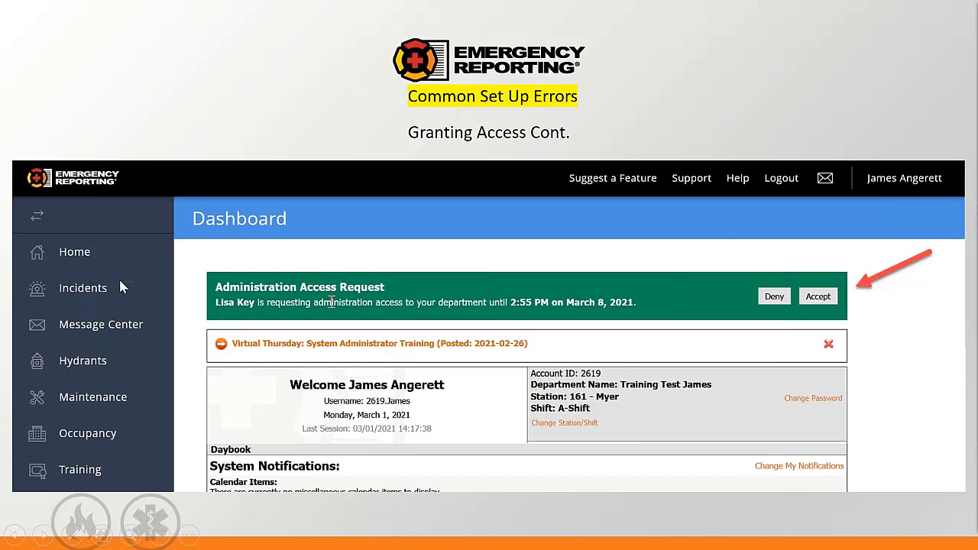
Highlight the Vehicle Number label on the E 161 apparatus form
click(927, 501)
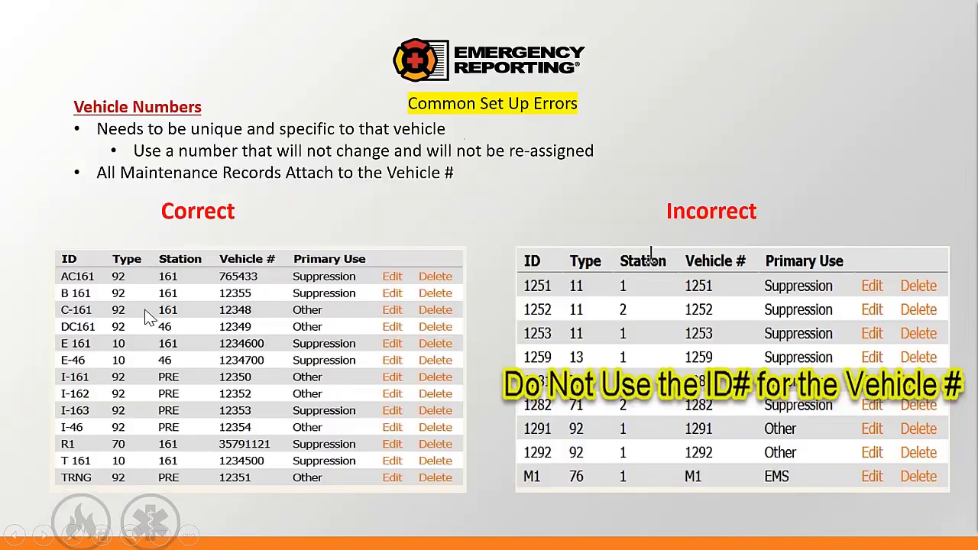
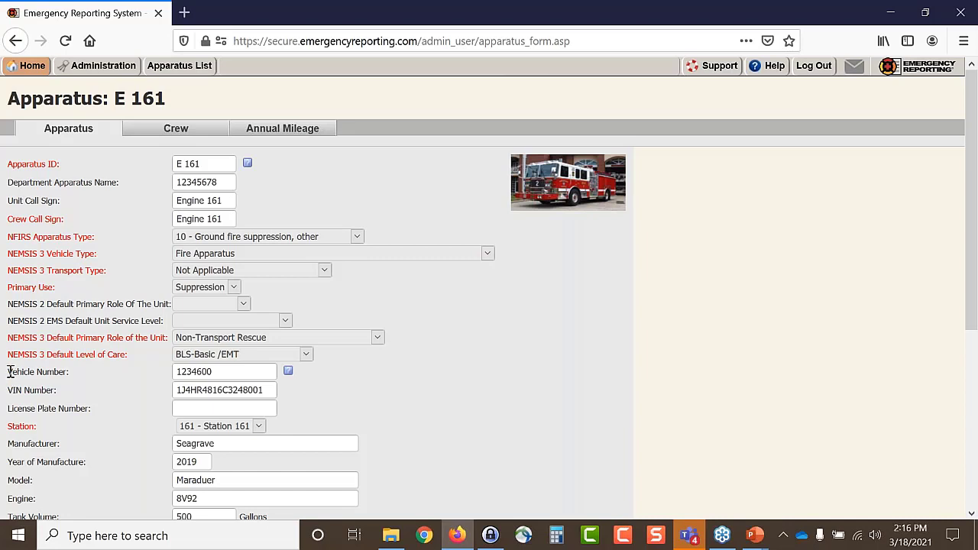
drag(9, 372, 75, 384)
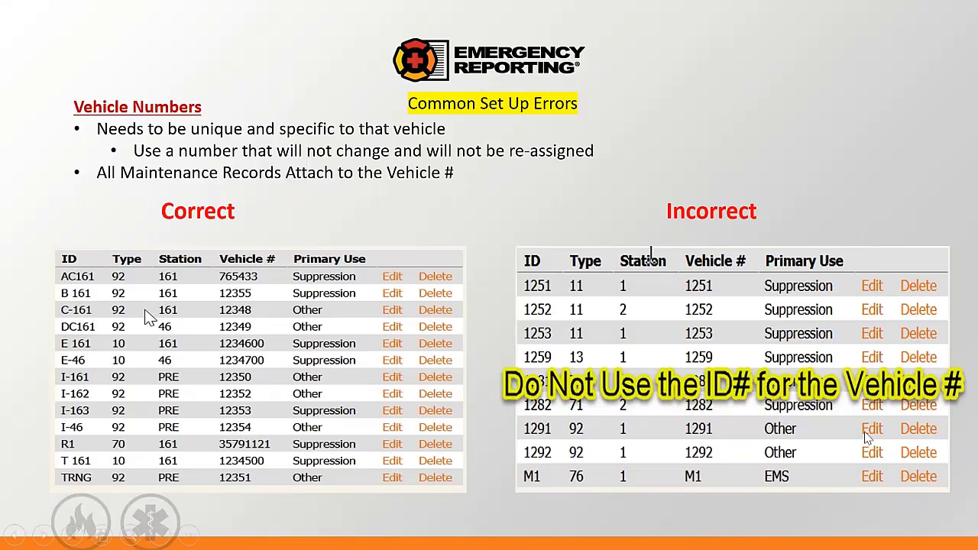
key(Right)
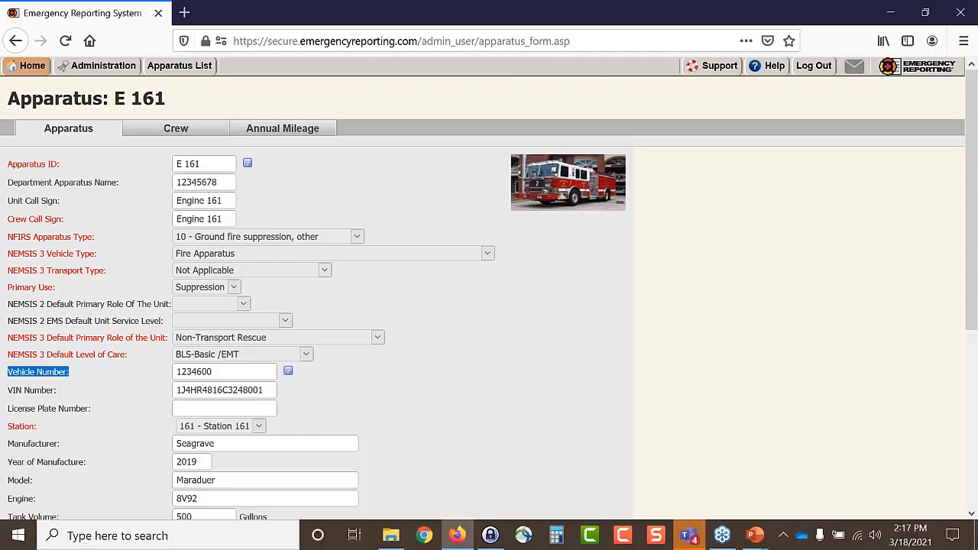
Open the Maintenance module's apparatus list and expand the 70 - Medical & rescue unit, other group
click(179, 68)
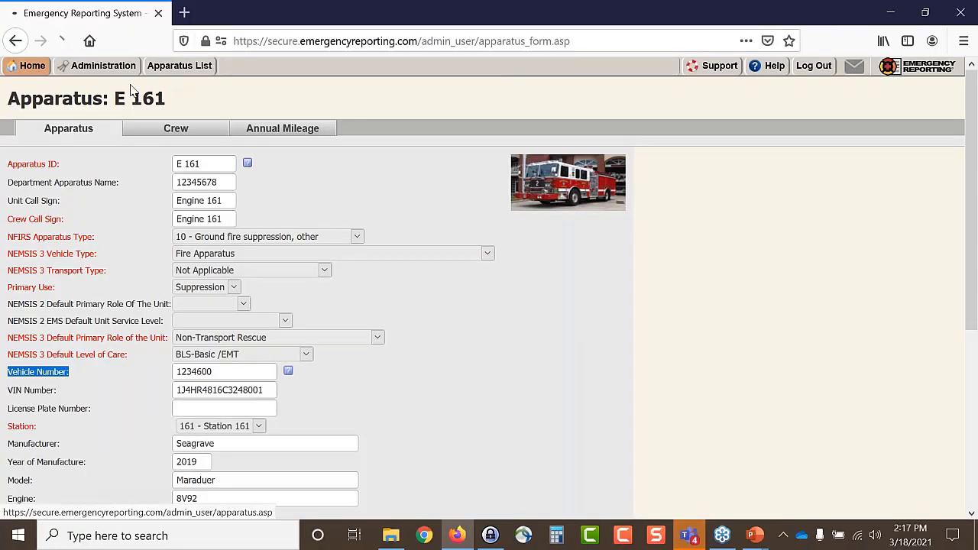
mouse_move(32, 68)
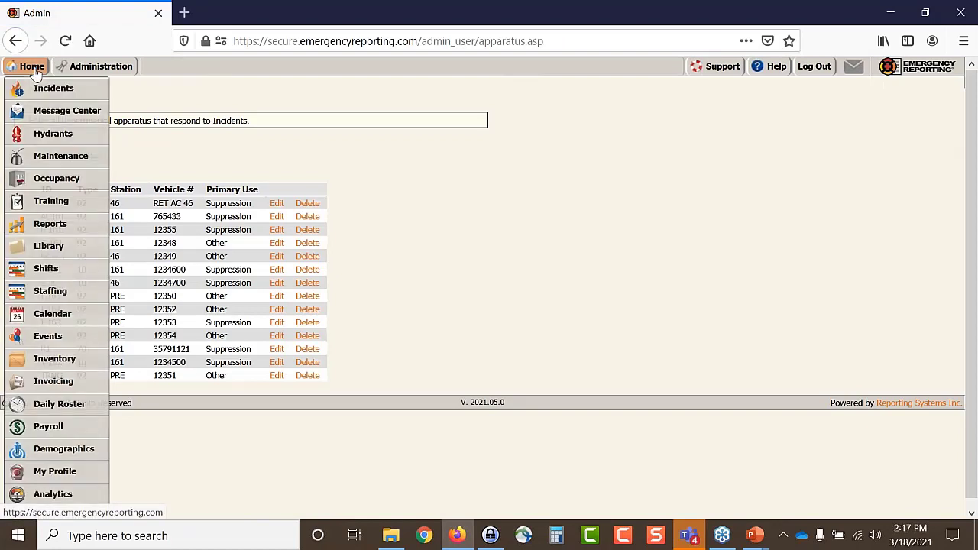
click(44, 156)
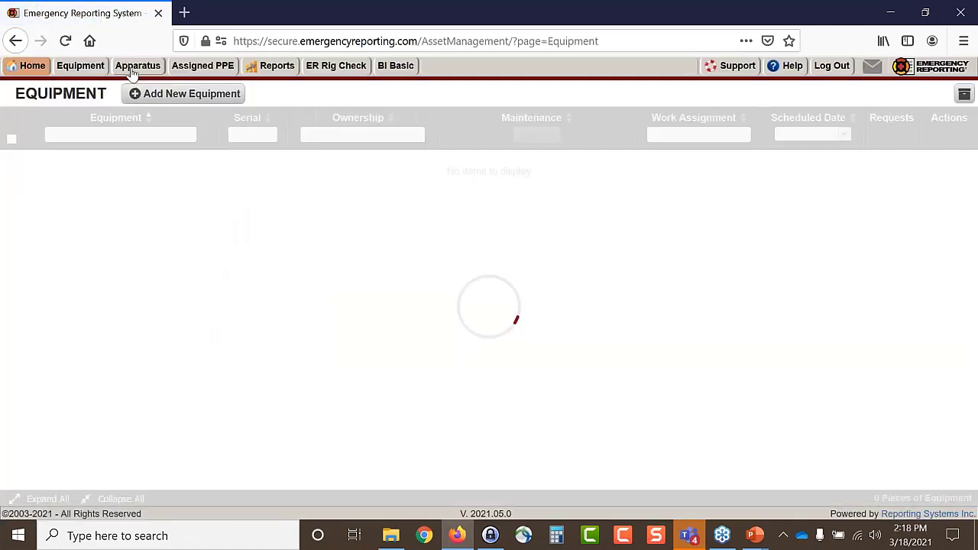
click(136, 67)
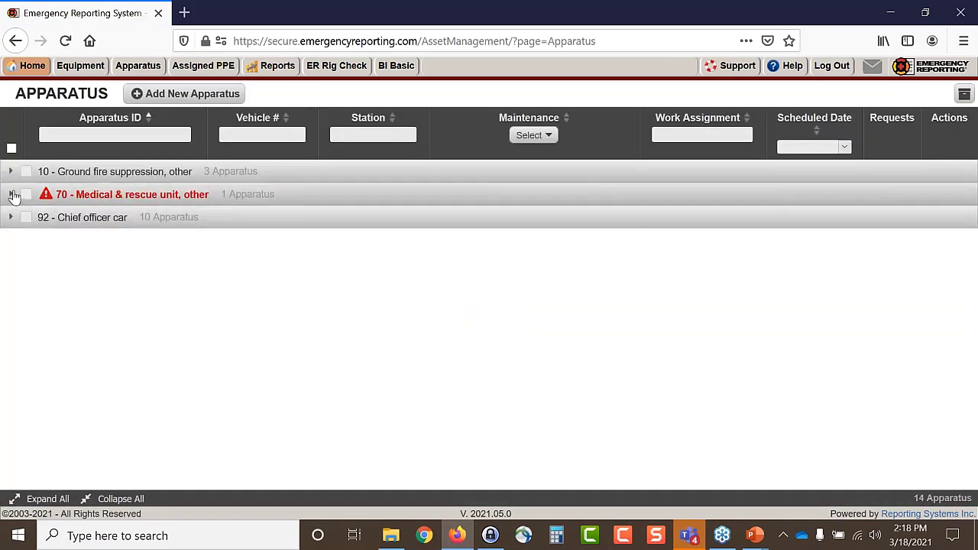
click(10, 195)
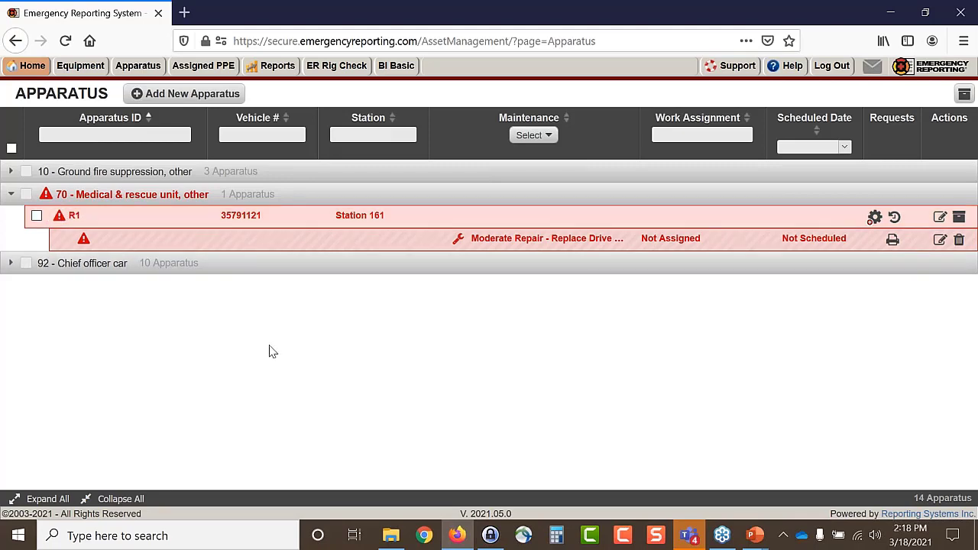
Open the E 161 record from the Administration apparatus list and look through its details
click(32, 65)
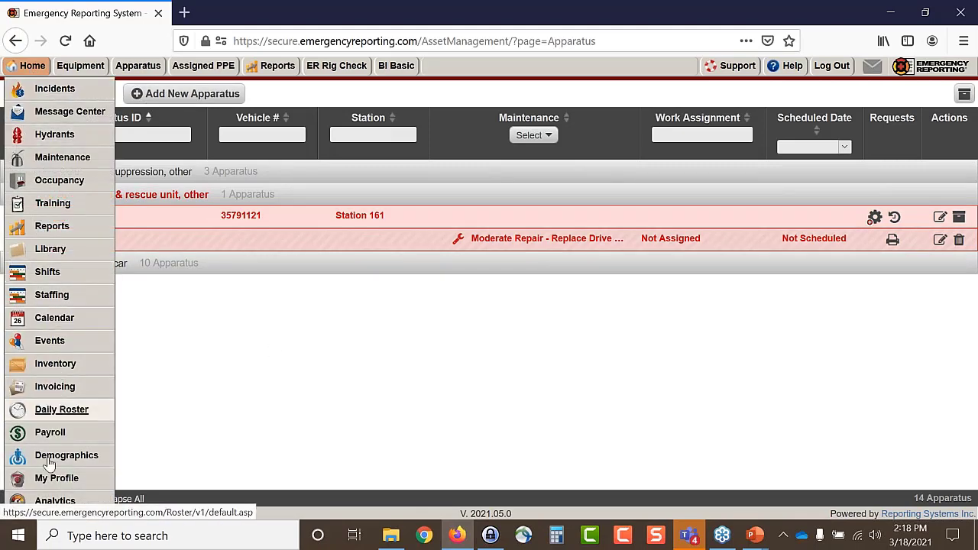
click(54, 157)
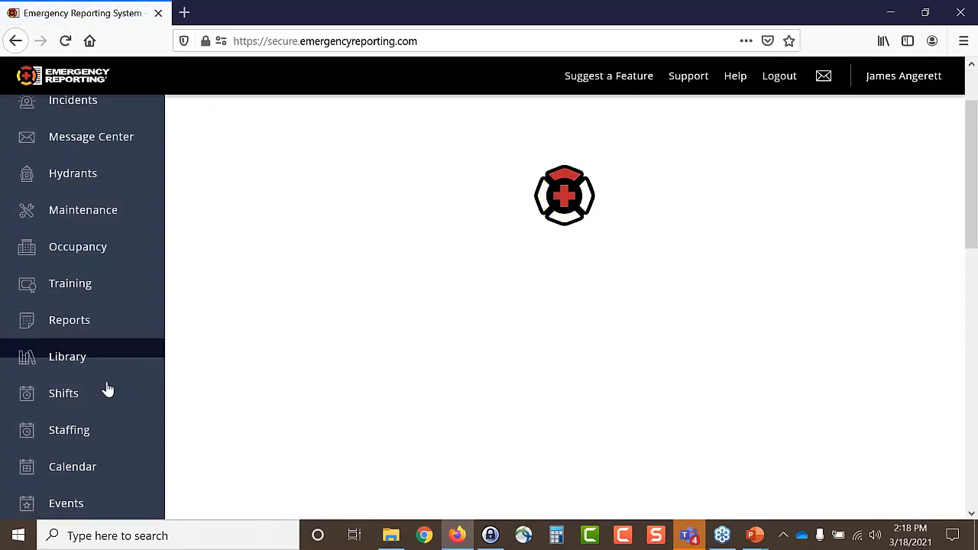
scroll(100, 374, down, 5)
click(86, 328)
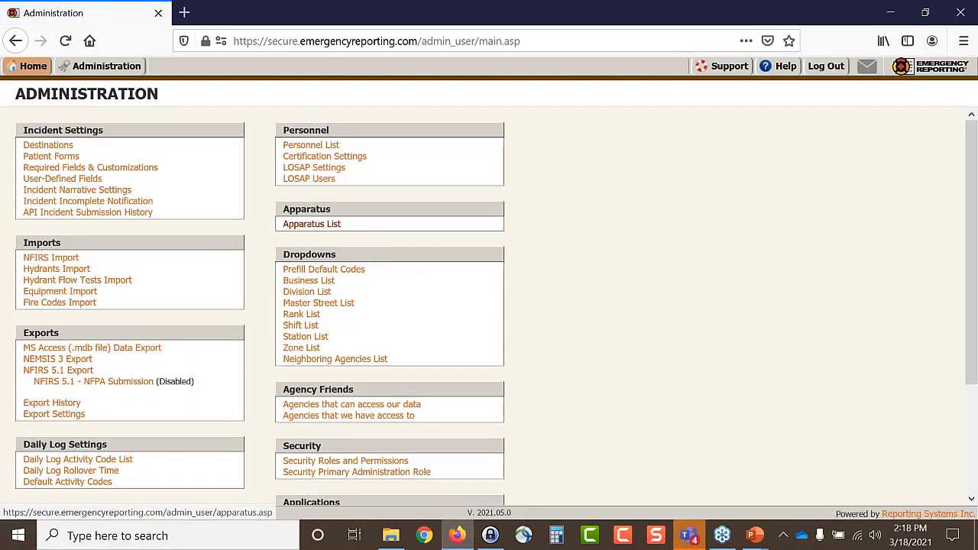
click(327, 224)
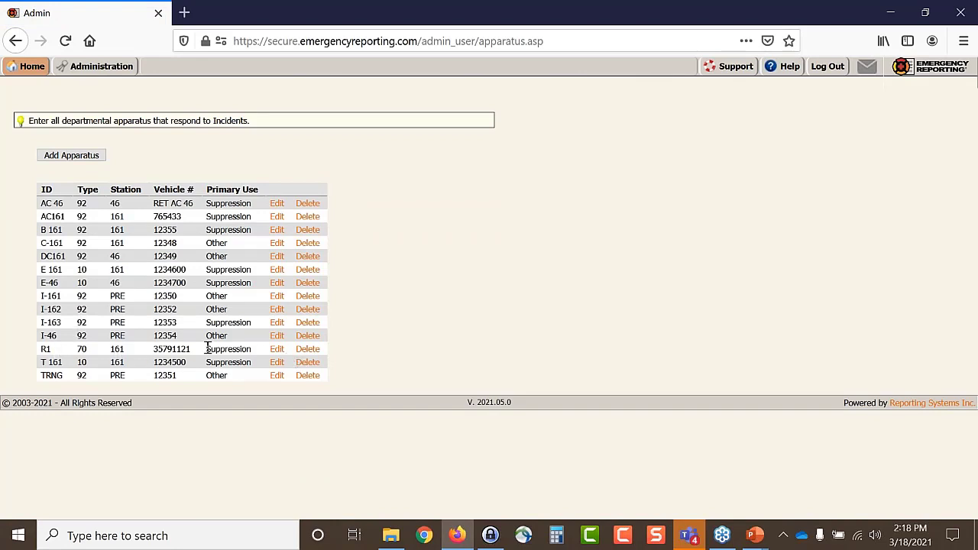
click(276, 271)
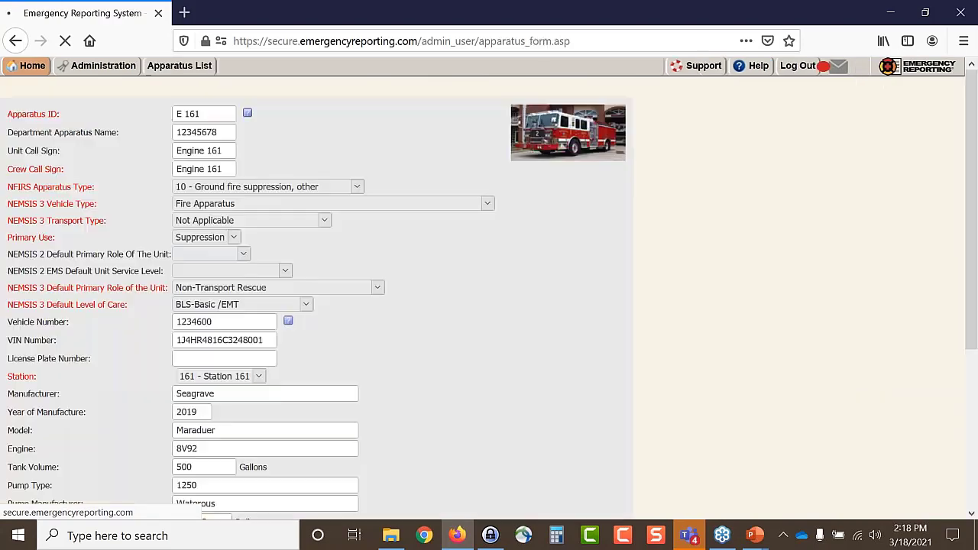
scroll(286, 316, down, 4)
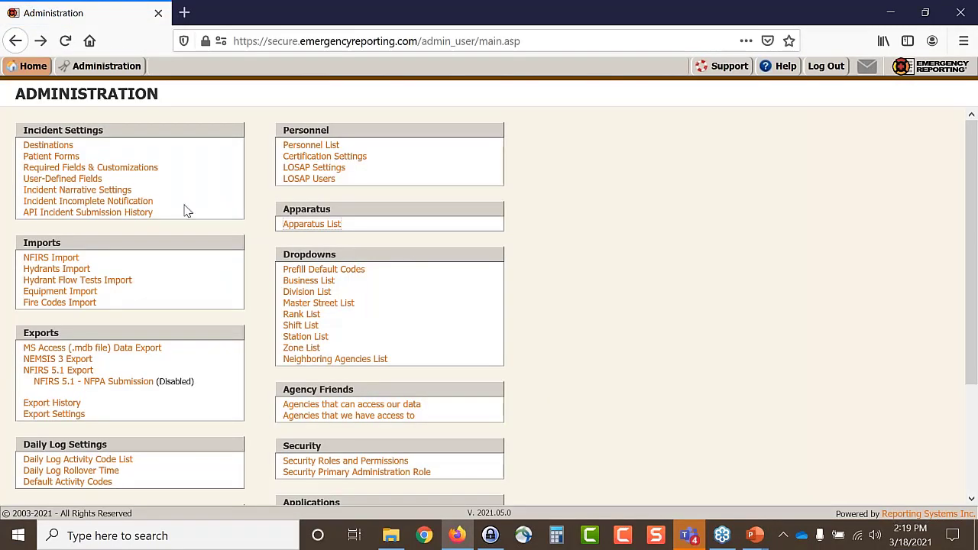
Return to the Maintenance module's apparatus list and expand all apparatus groups
mouse_move(29, 65)
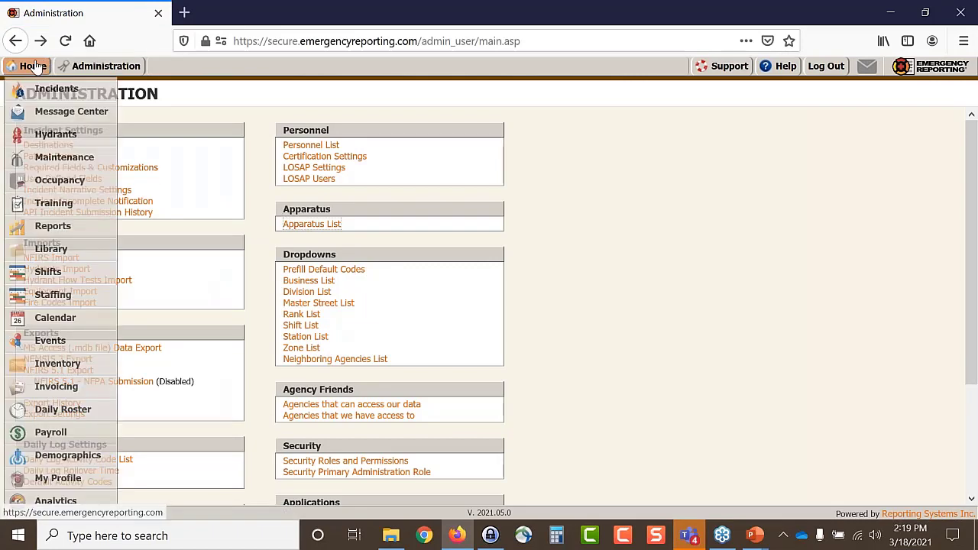
click(38, 157)
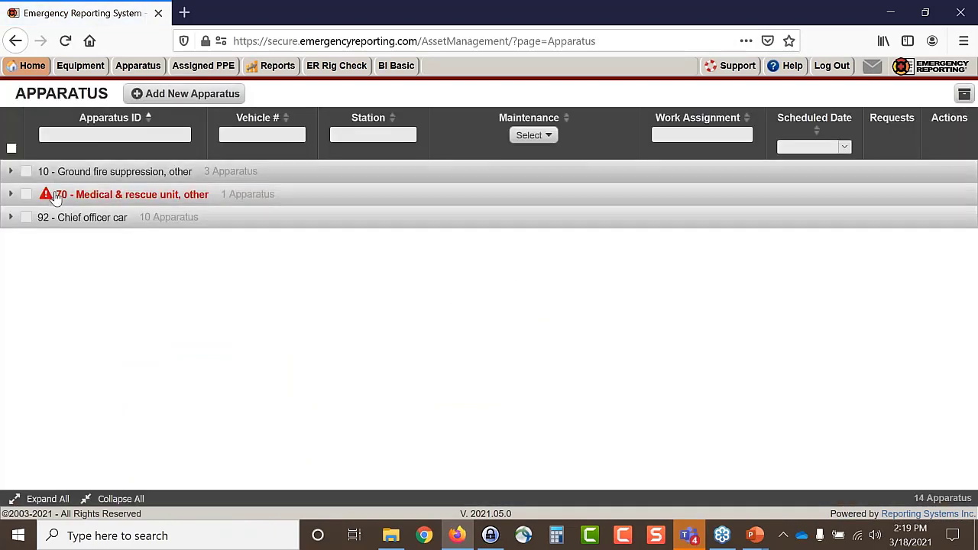
click(44, 498)
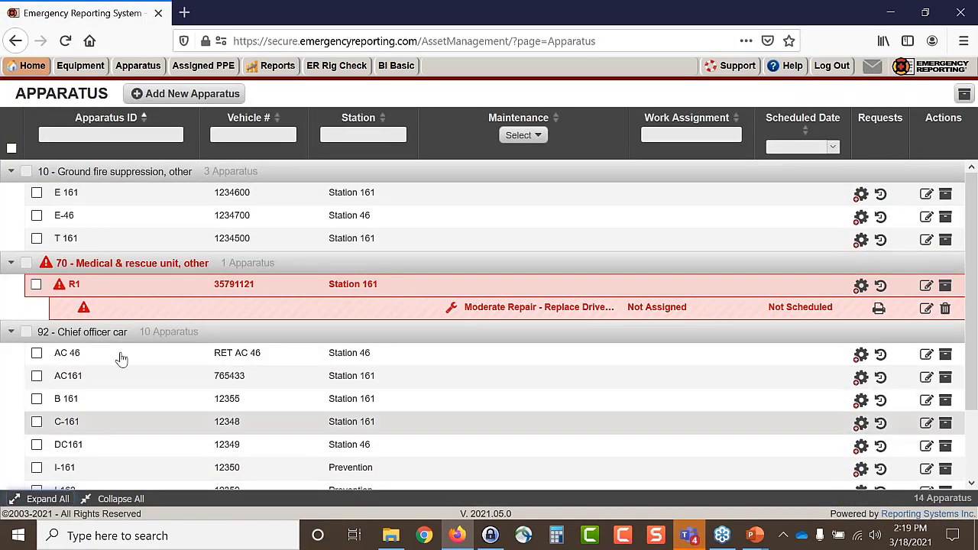
Open ER Rig Check and look through the apparatus cards with their vehicle numbers and checklists
click(342, 69)
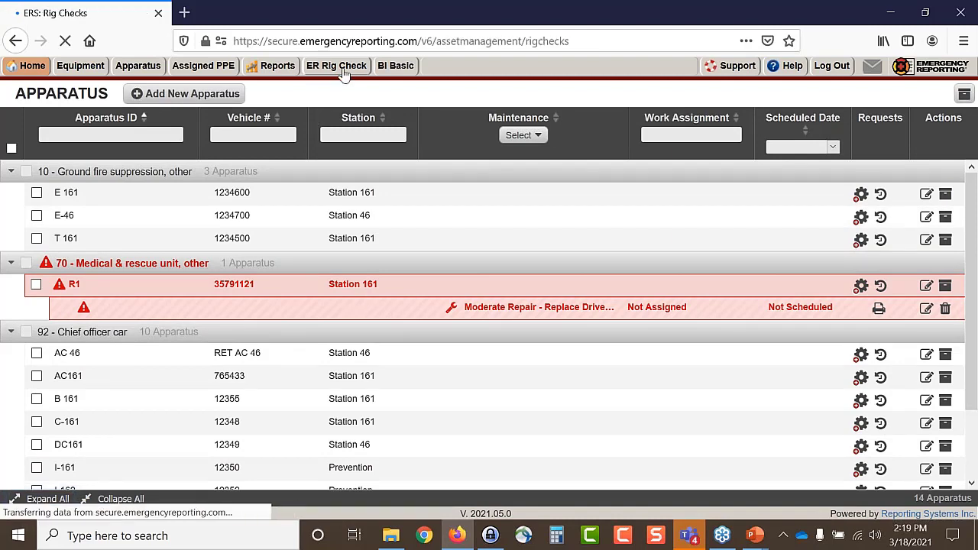
scroll(321, 265, down, 1)
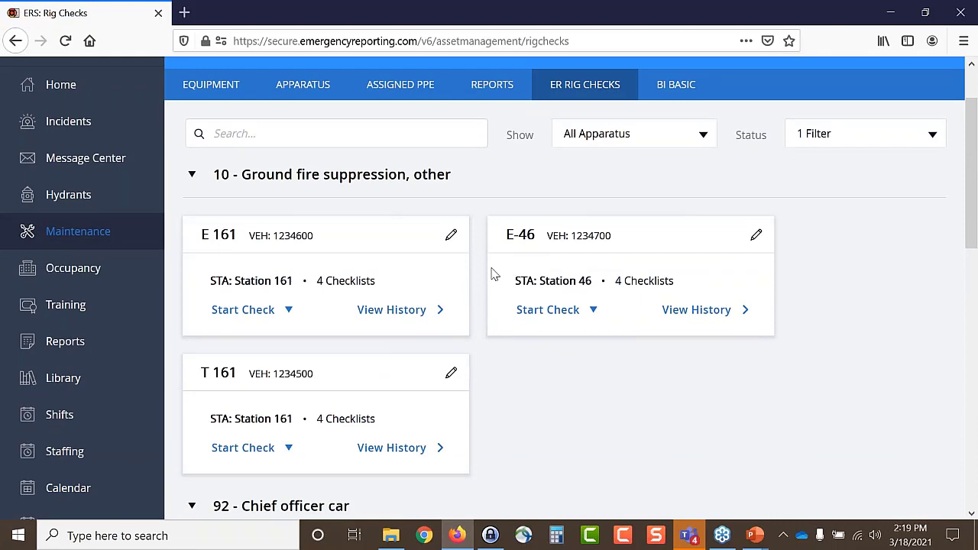
scroll(493, 274, down, 2)
scroll(493, 274, down, 7)
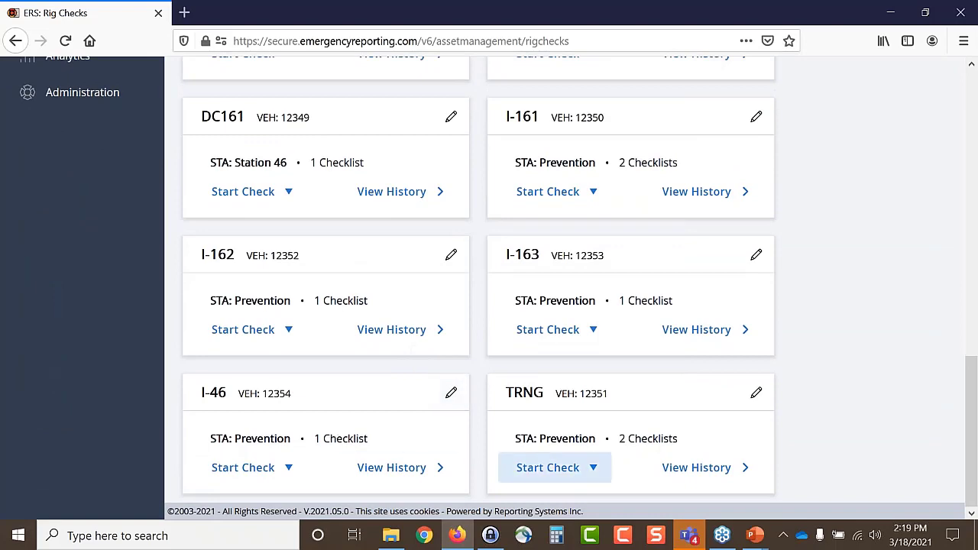
scroll(522, 355, up, 1)
scroll(523, 355, up, 7)
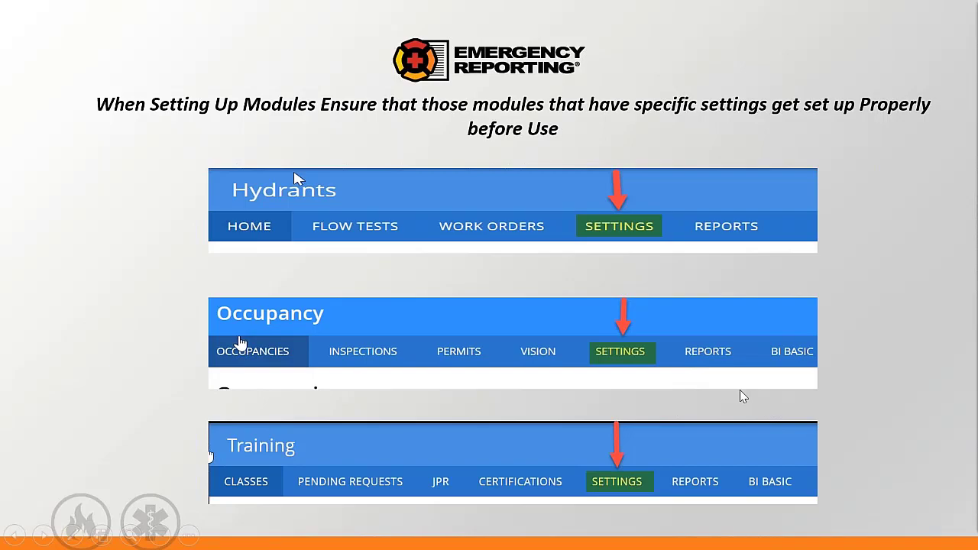
Switch from the slides to Firefox and open the Hydrants module
key(alt+Tab)
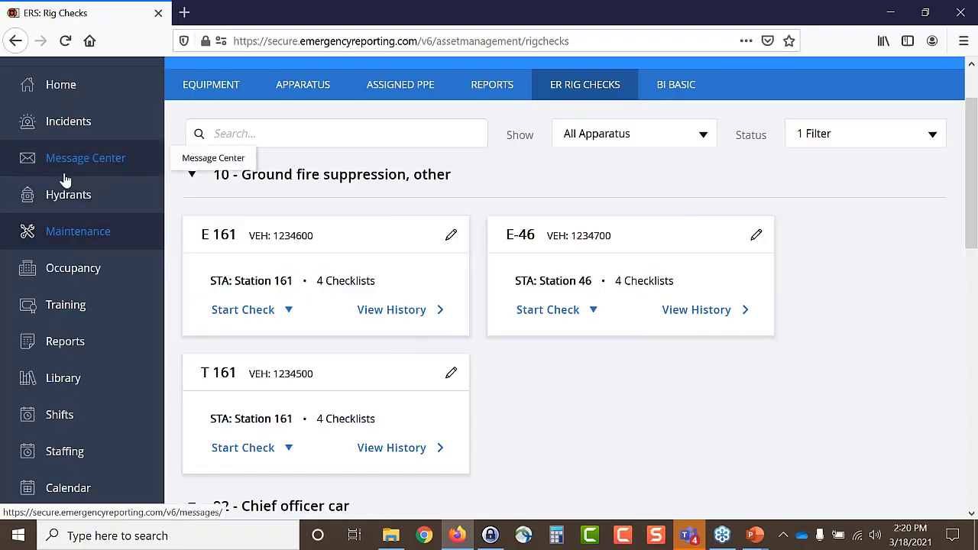
click(65, 197)
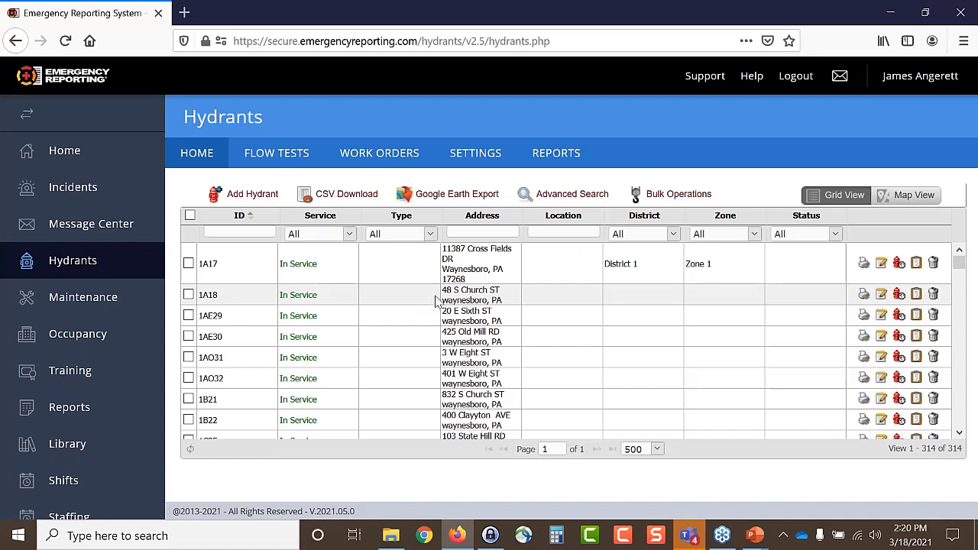
Open the Hydrants module settings and review the maintenance types, maintenance intervals, and manufacturers and models
click(475, 155)
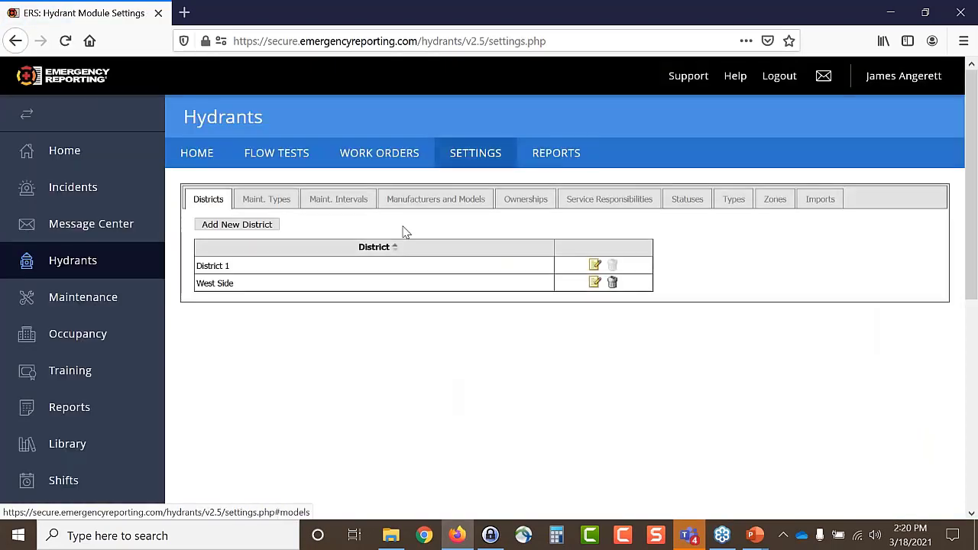
click(266, 202)
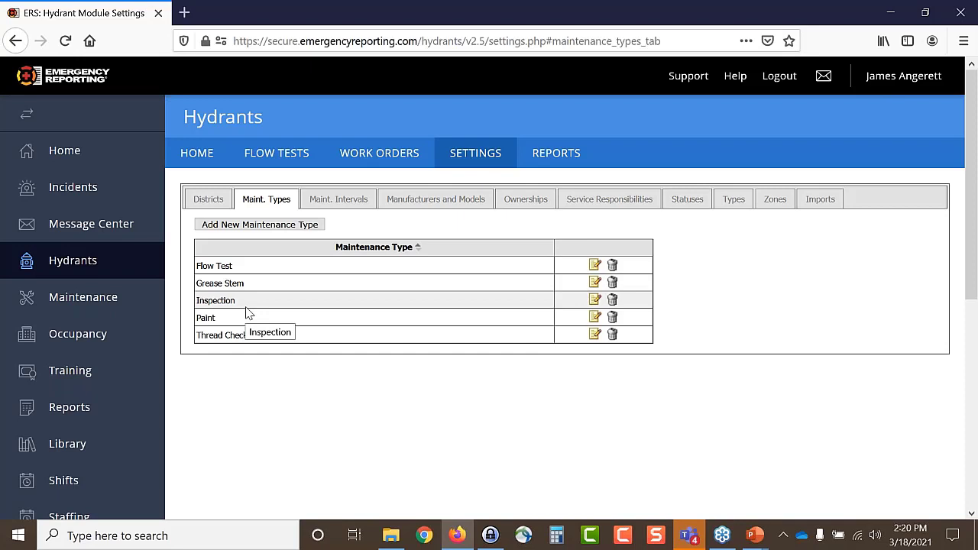
click(339, 201)
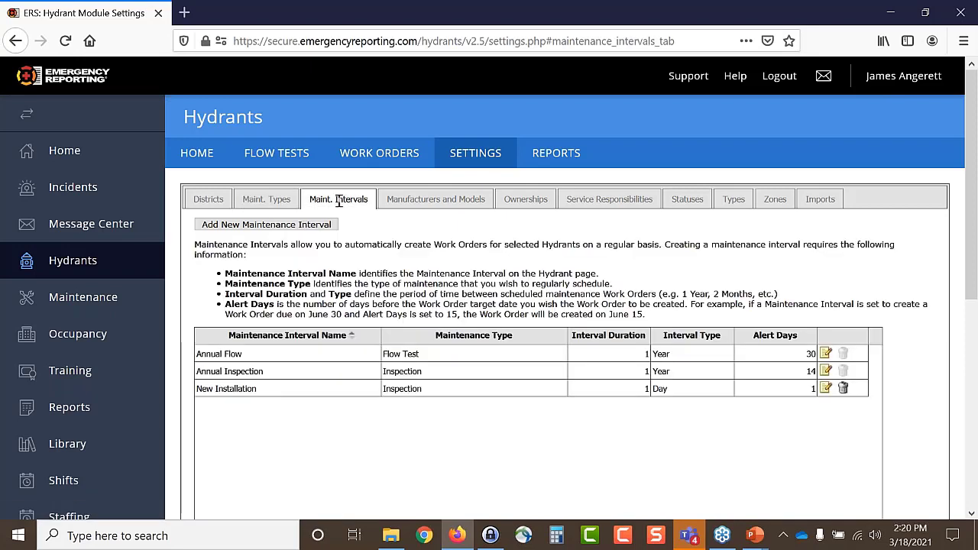
click(455, 204)
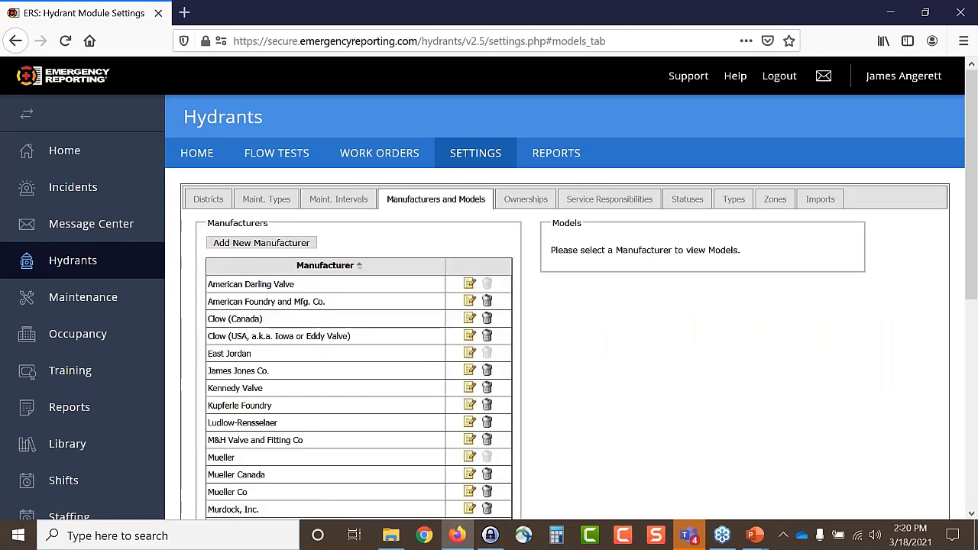
Review the hydrant ownerships, service responsibilities, statuses and zones, and return to the hydrant list
click(525, 199)
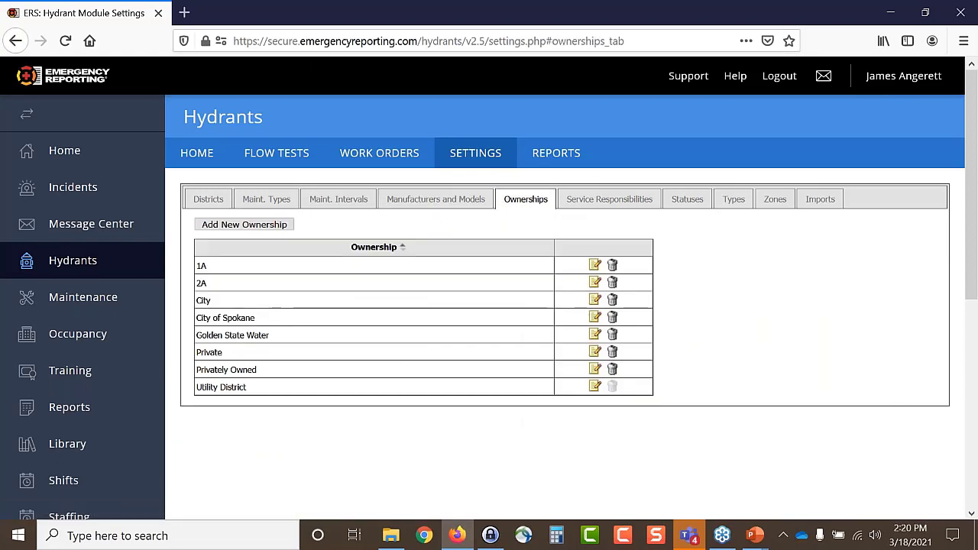
click(610, 203)
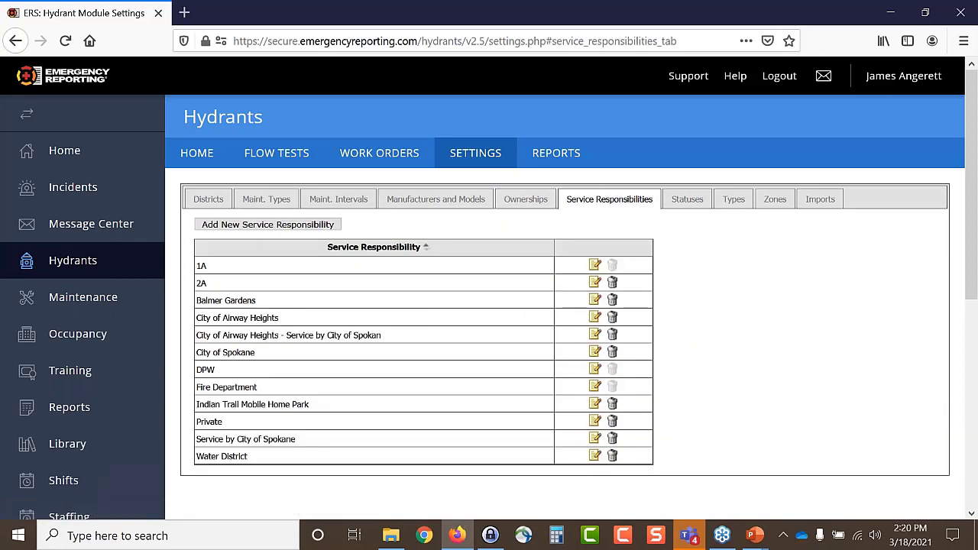
click(689, 203)
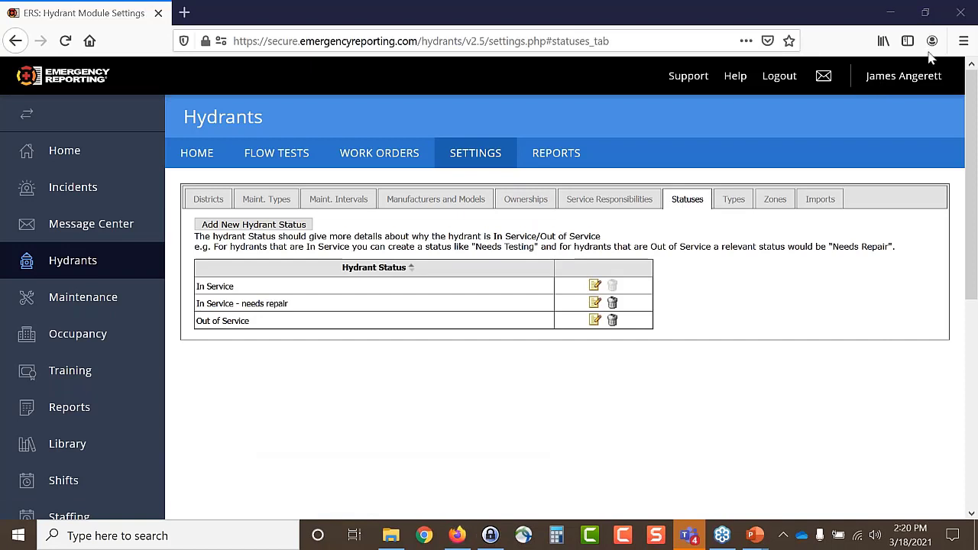
click(776, 202)
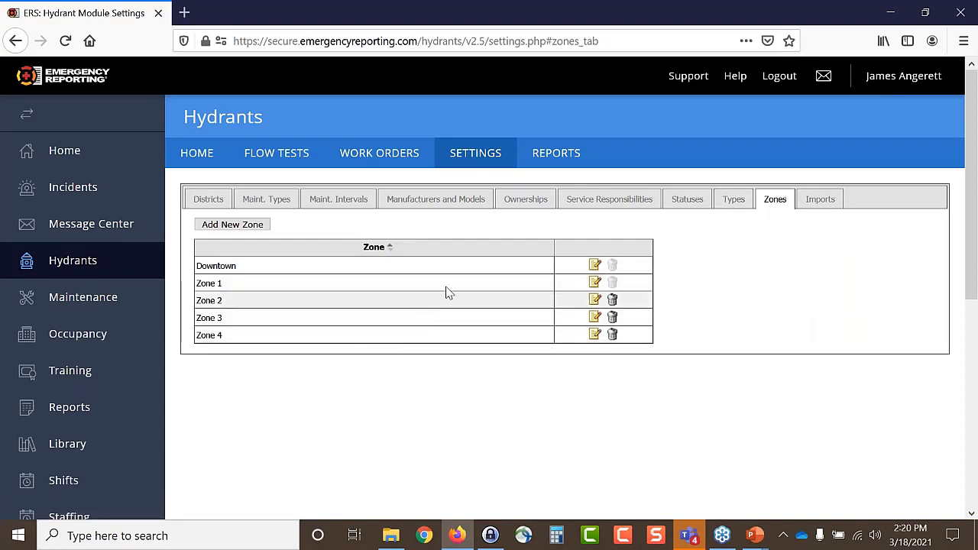
click(197, 154)
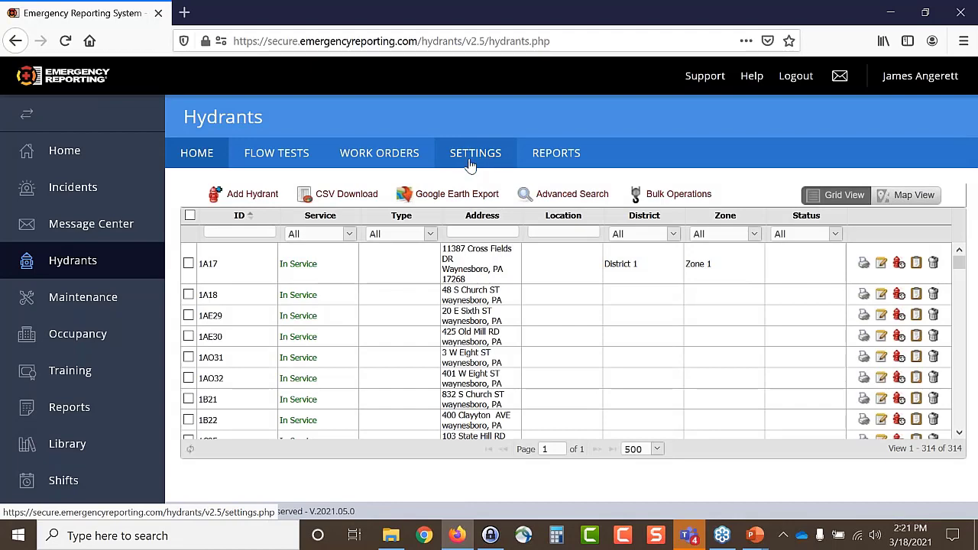
Open the Occupancy module settings and look through the occupancy, inspection and permit options
click(71, 339)
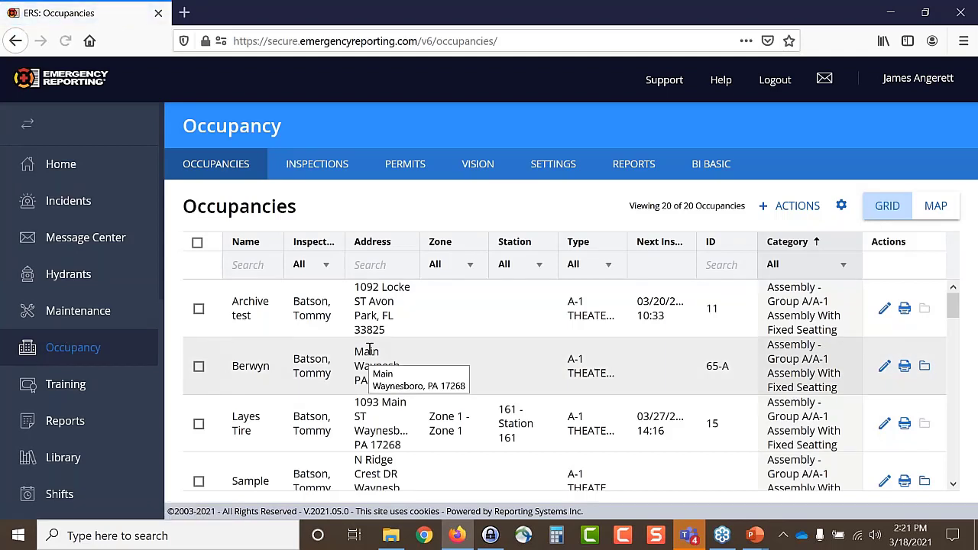
click(556, 166)
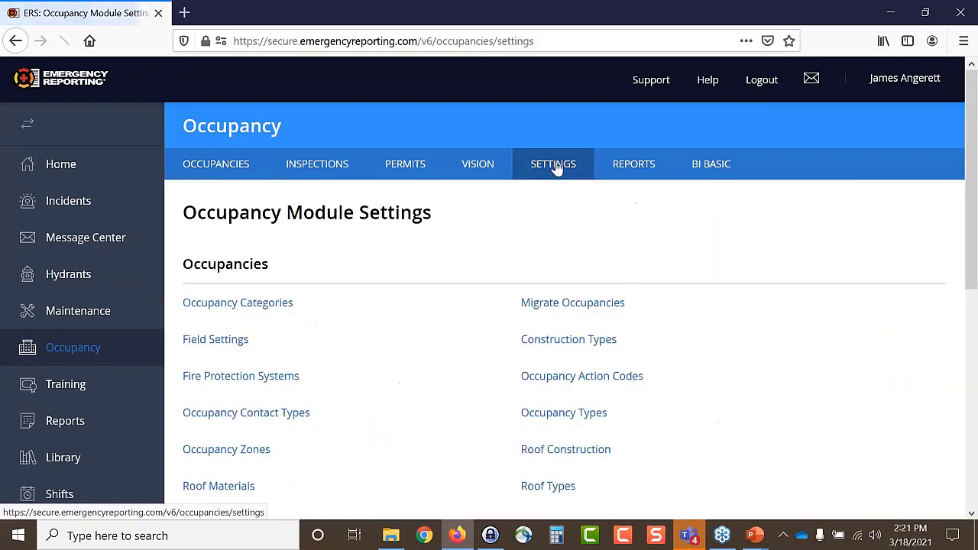
scroll(410, 323, down, 2)
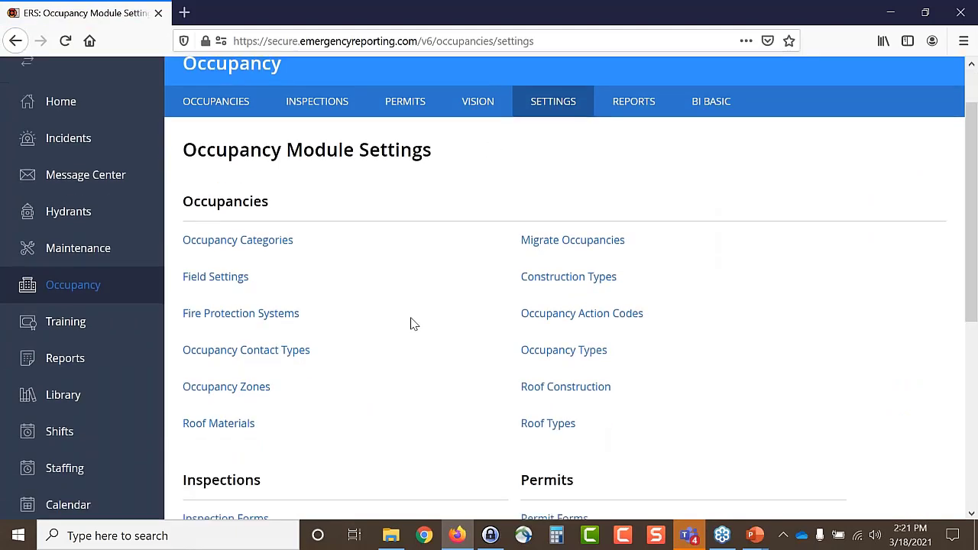
scroll(411, 323, down, 2)
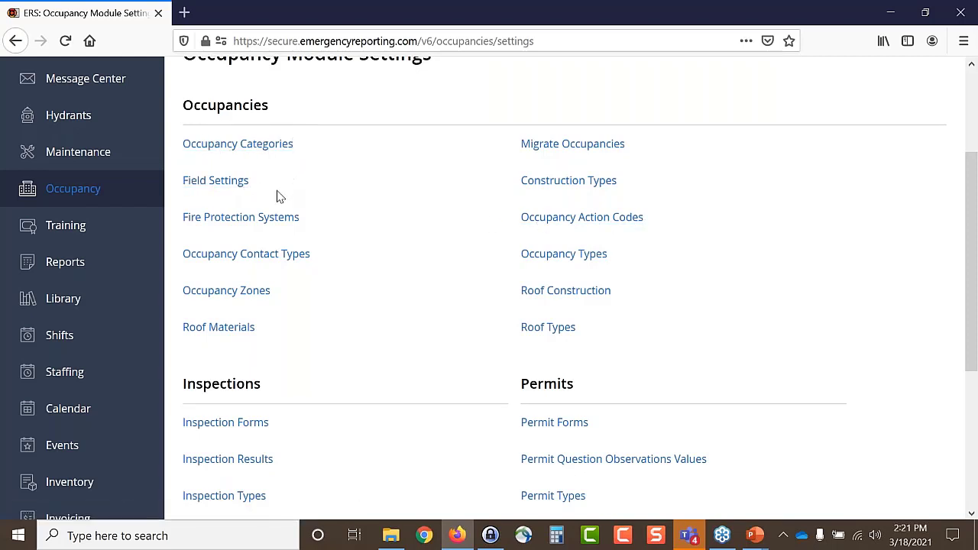
scroll(345, 202, down, 3)
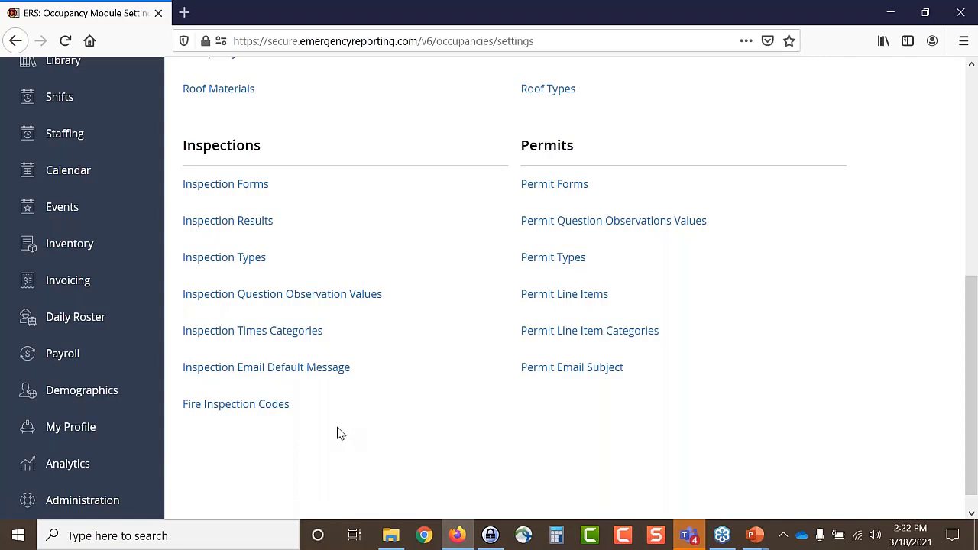
Open the Training module settings and review the class categories, general settings and standards
scroll(80, 183, up, 2)
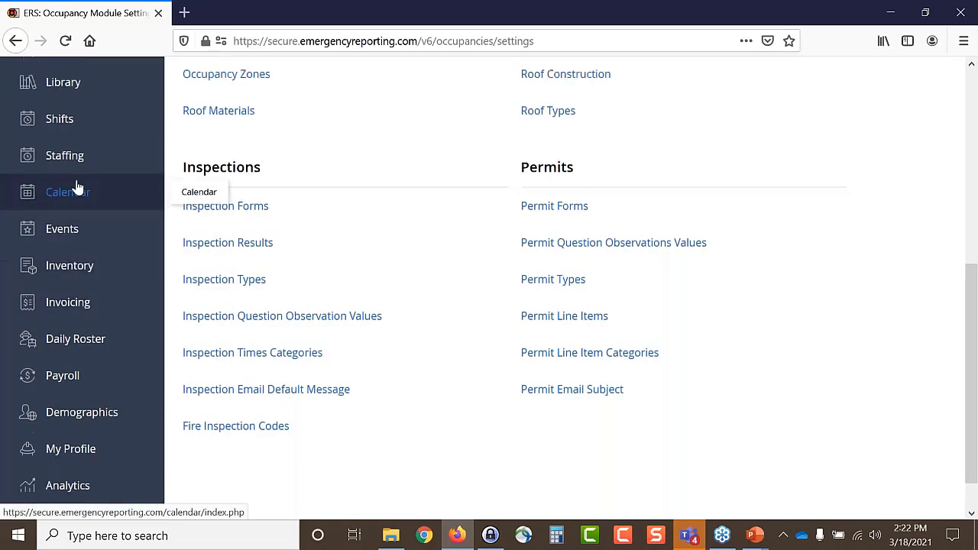
click(71, 72)
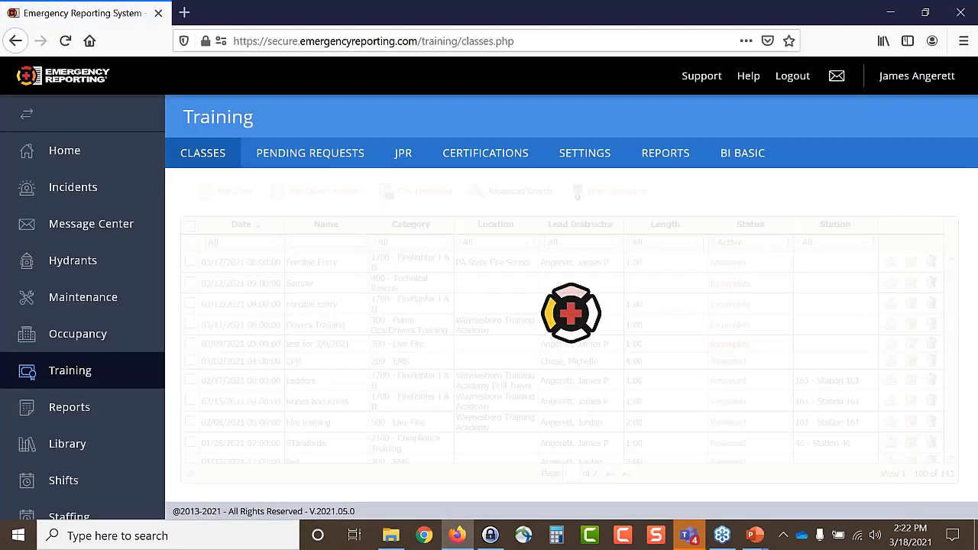
click(583, 154)
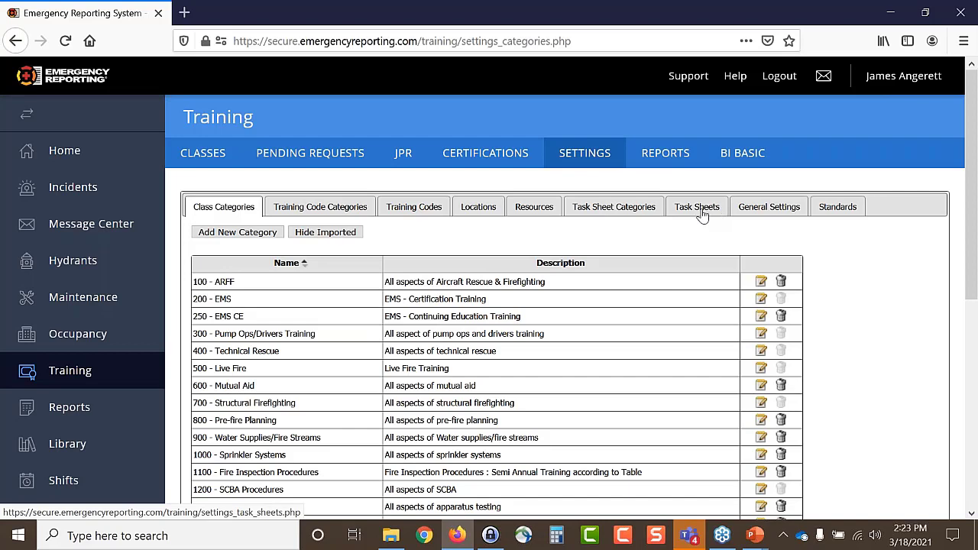
click(774, 212)
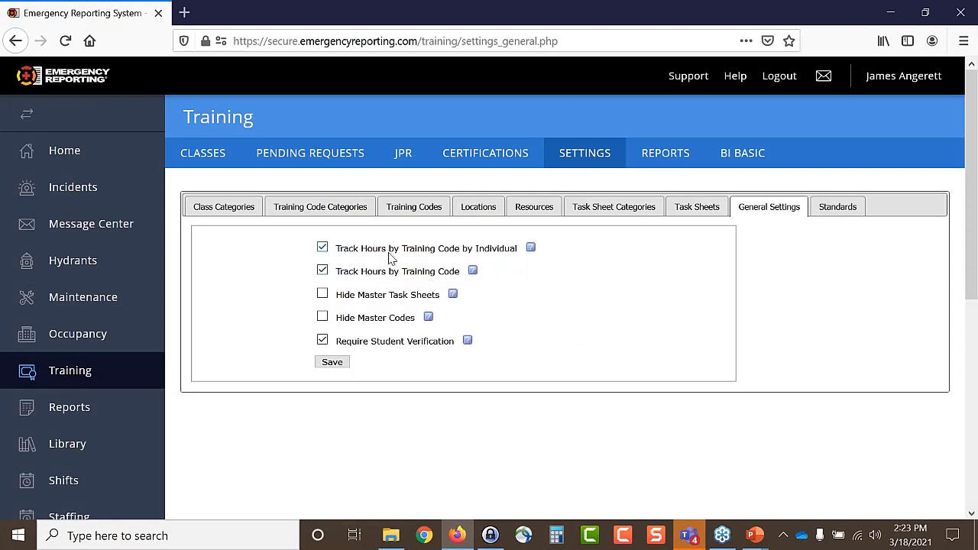
click(837, 209)
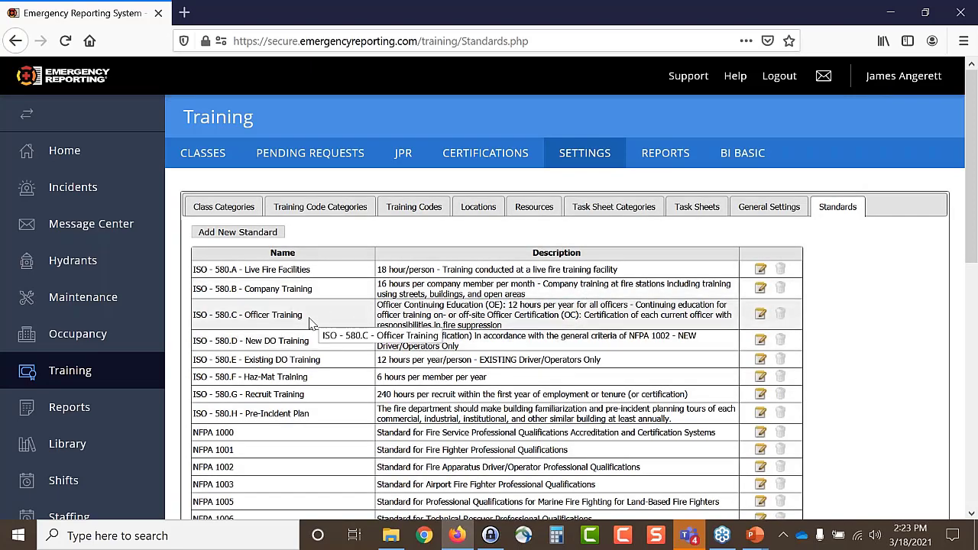
Return to the Occupancy module, switch to the slides and advance to the Interface Settings / Mapping slide
click(82, 345)
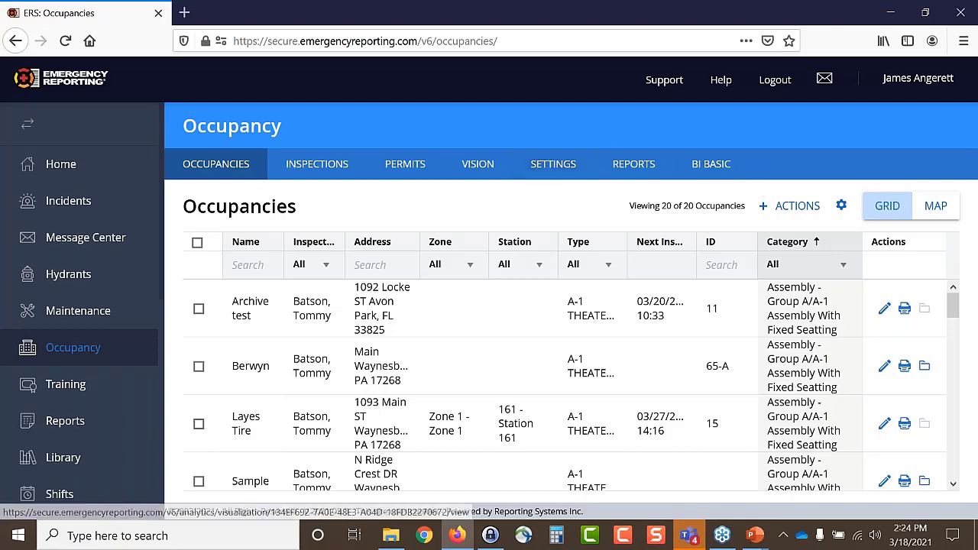
key(alt+Tab)
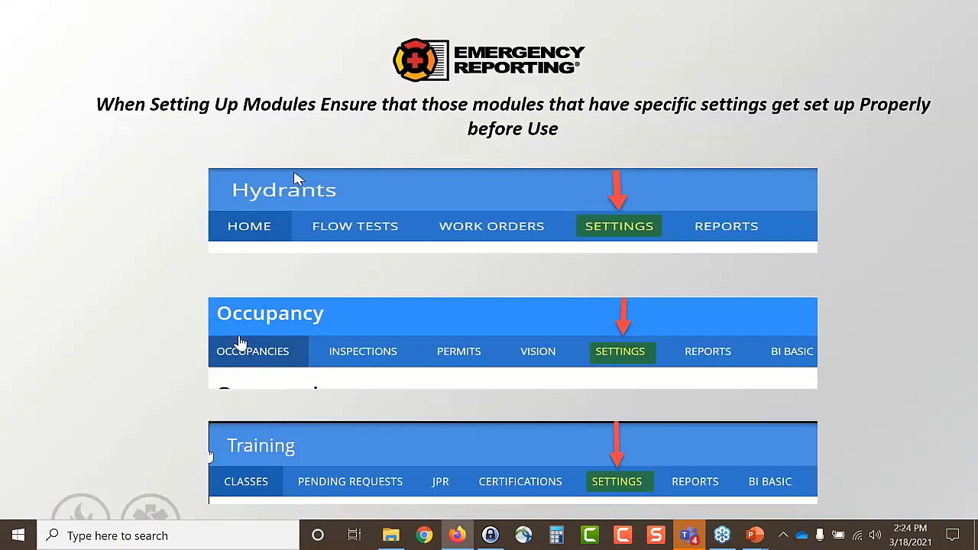
key(Right)
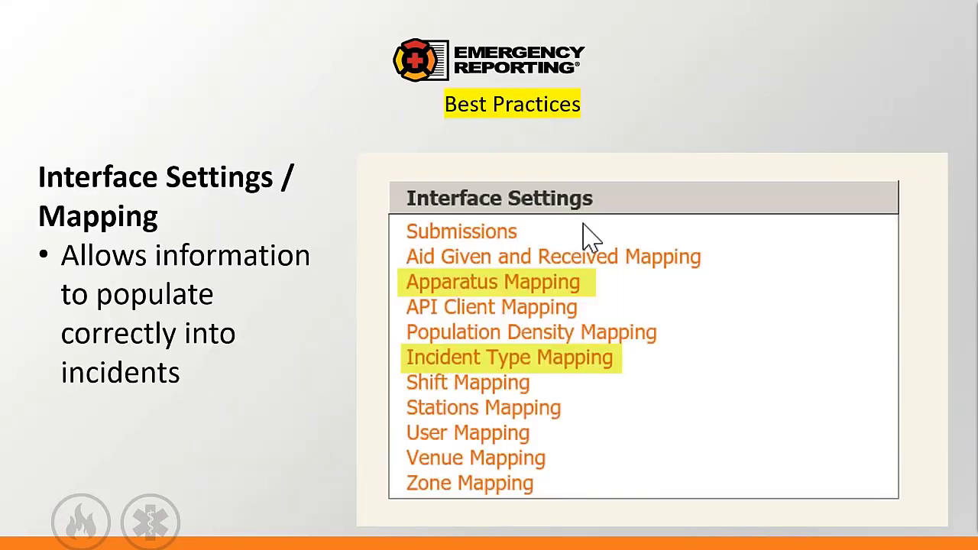
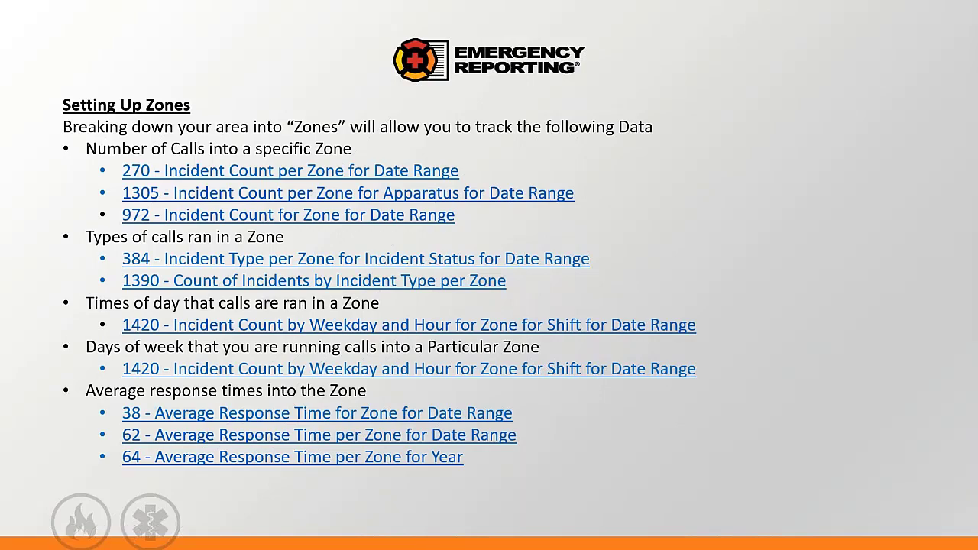
Switch from the slides to Firefox, open Administration, and view and close the Neighboring Agencies List
key(alt+Tab)
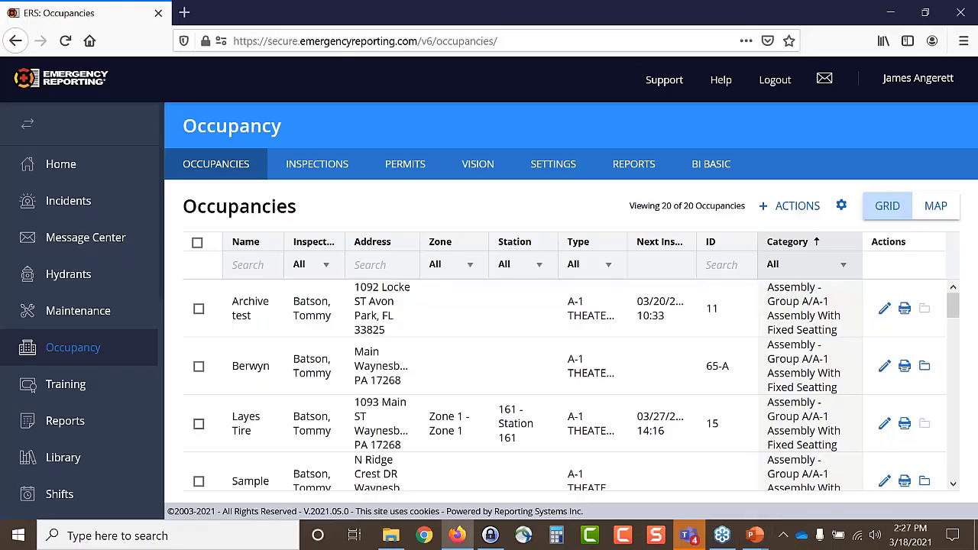
scroll(344, 398, down, 5)
scroll(62, 424, down, 5)
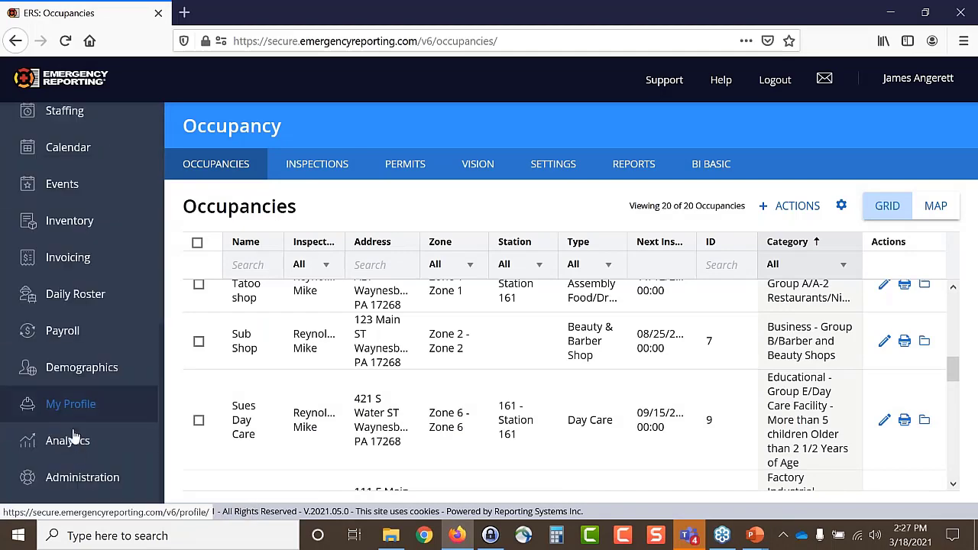
click(83, 478)
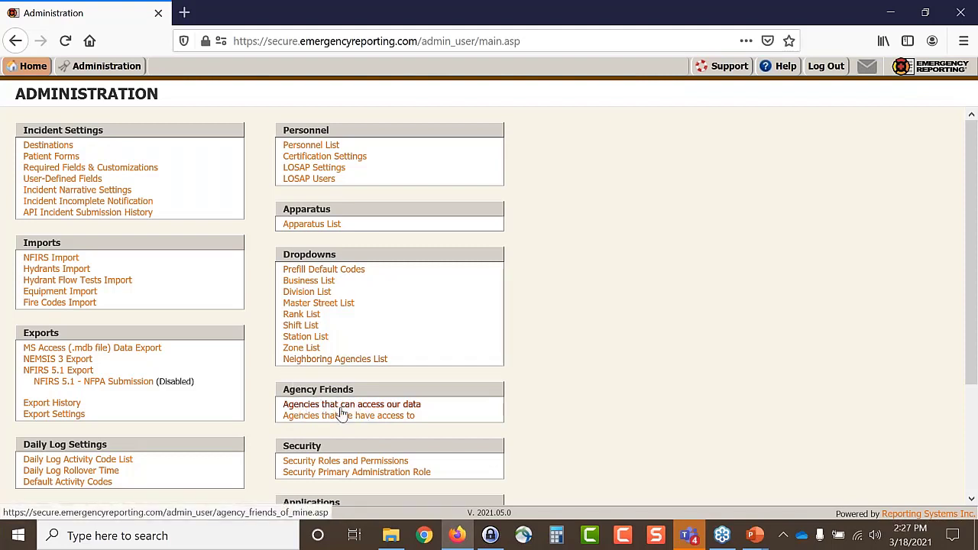
click(338, 360)
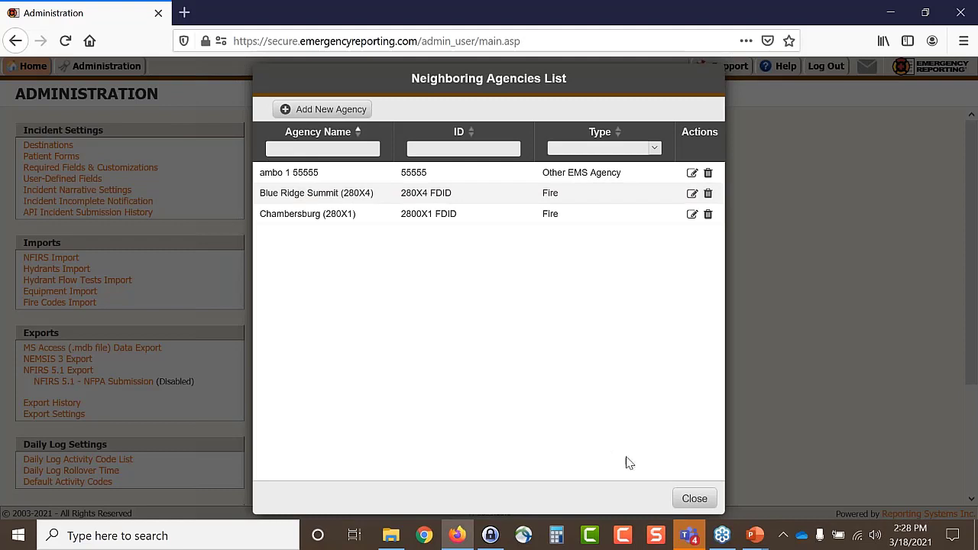
click(691, 500)
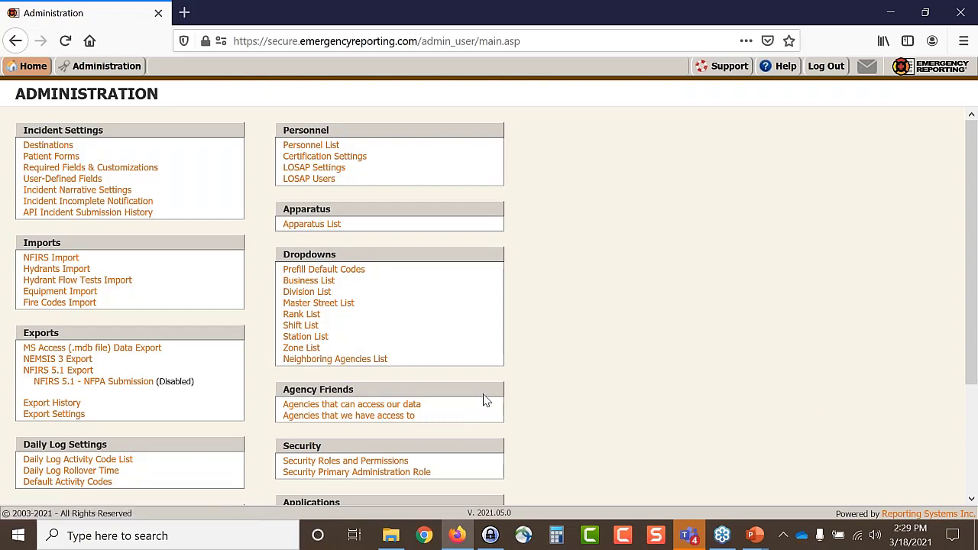
View the Station List and the Shift List from Administration, returning to the main page after each
click(303, 341)
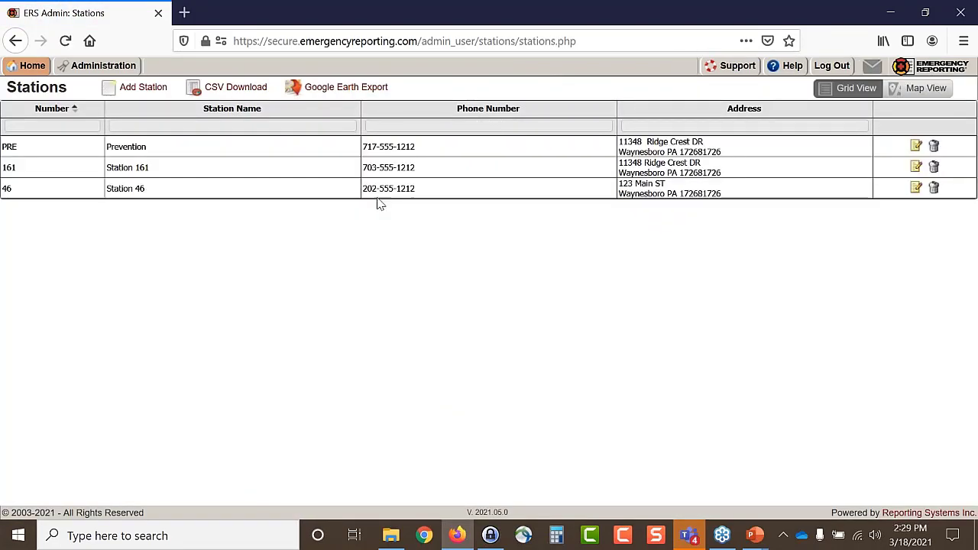
key(alt+Left)
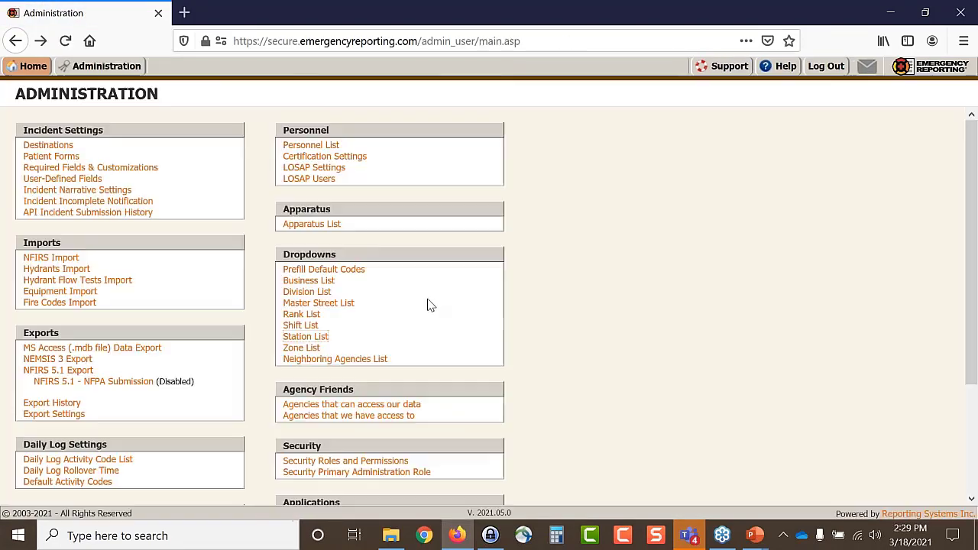
click(304, 328)
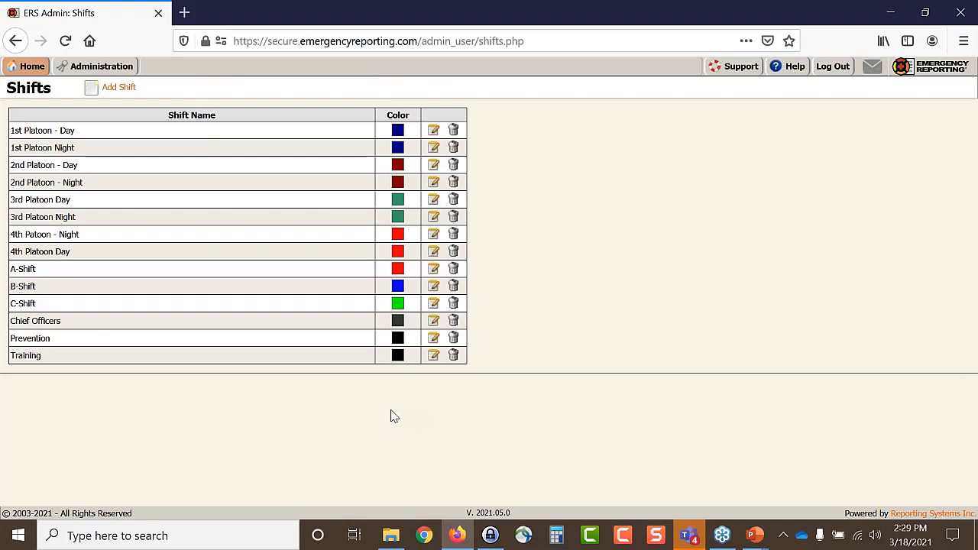
key(alt+Left)
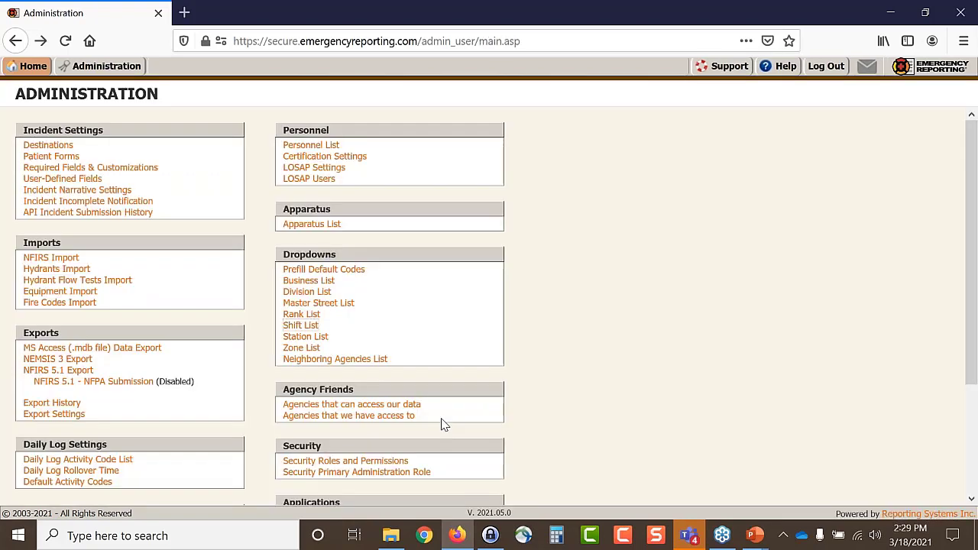
View the Rank List, return to the Administration page and open the Division List
click(305, 316)
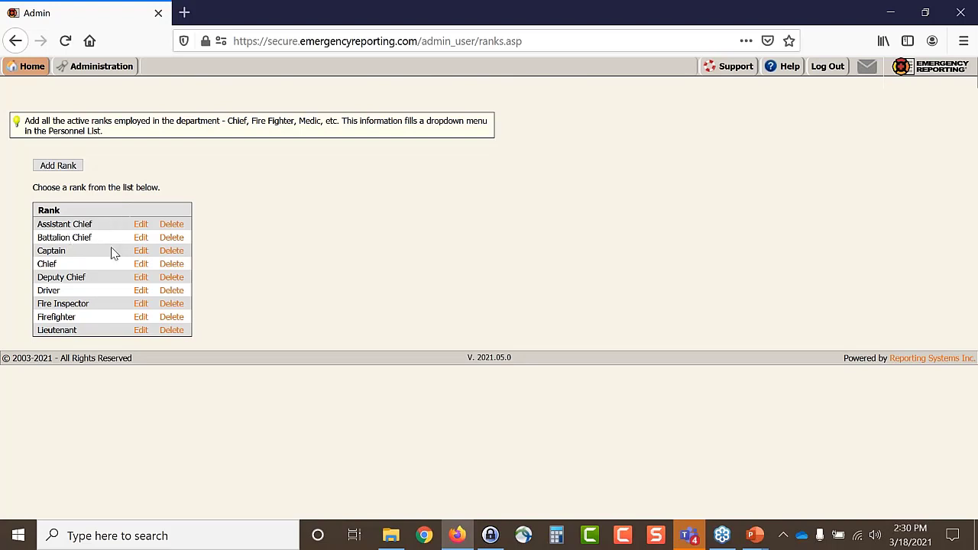
key(alt+Left)
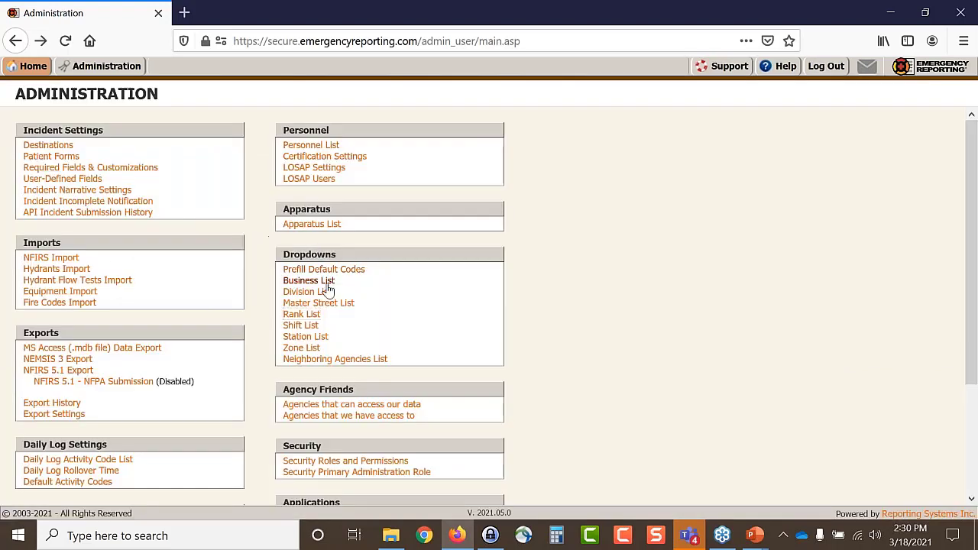
click(310, 293)
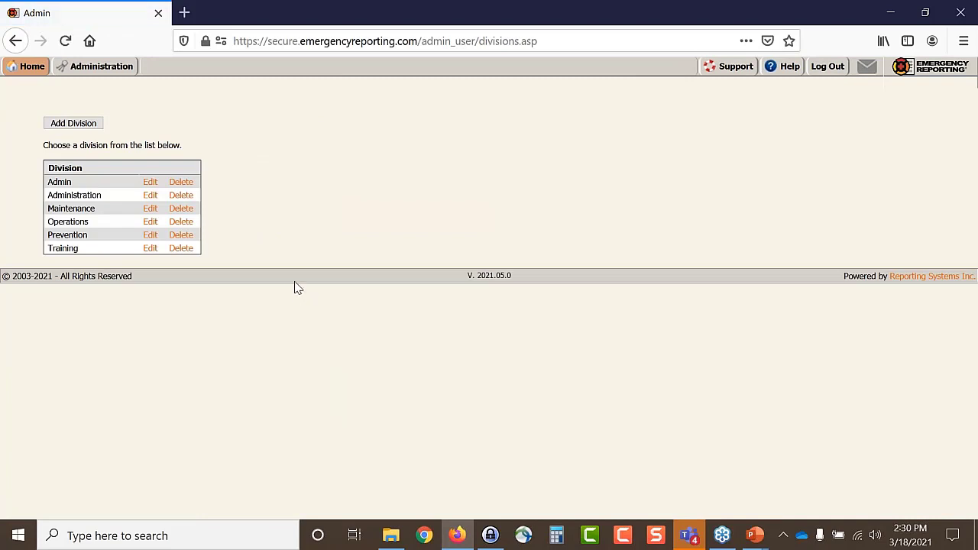
Leave the Division List, open the Master Street List's bulk upload, and open the downloaded MasterStreetTemplate.csv in Excel
key(alt+Left)
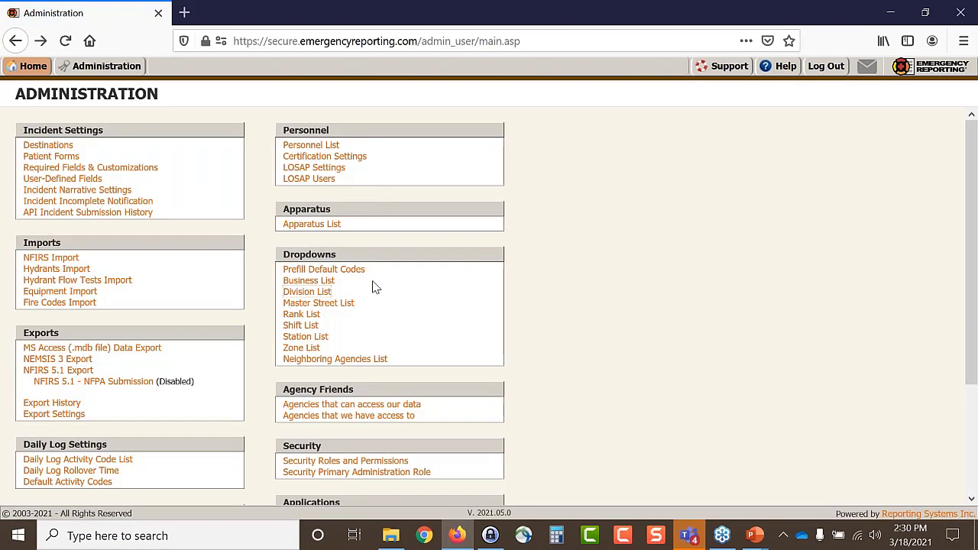
click(328, 305)
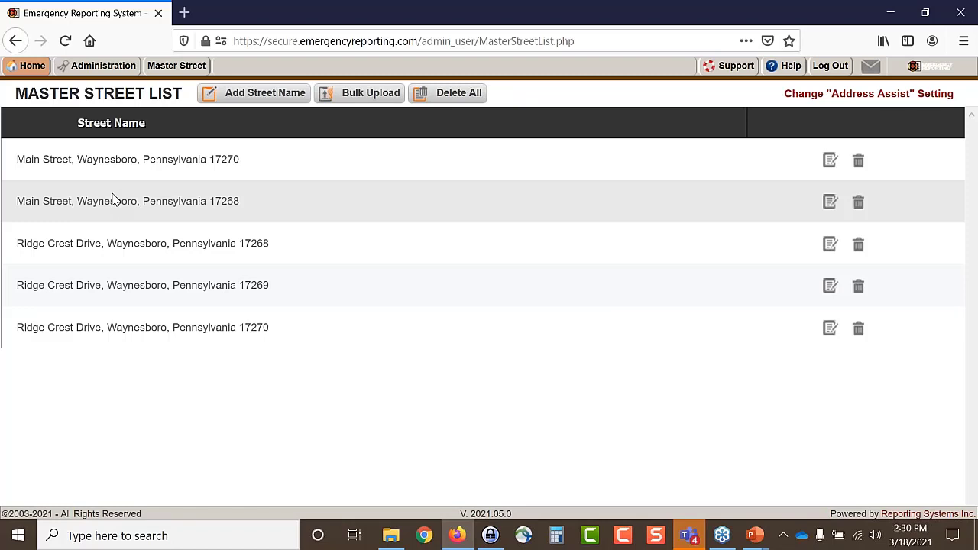
click(363, 96)
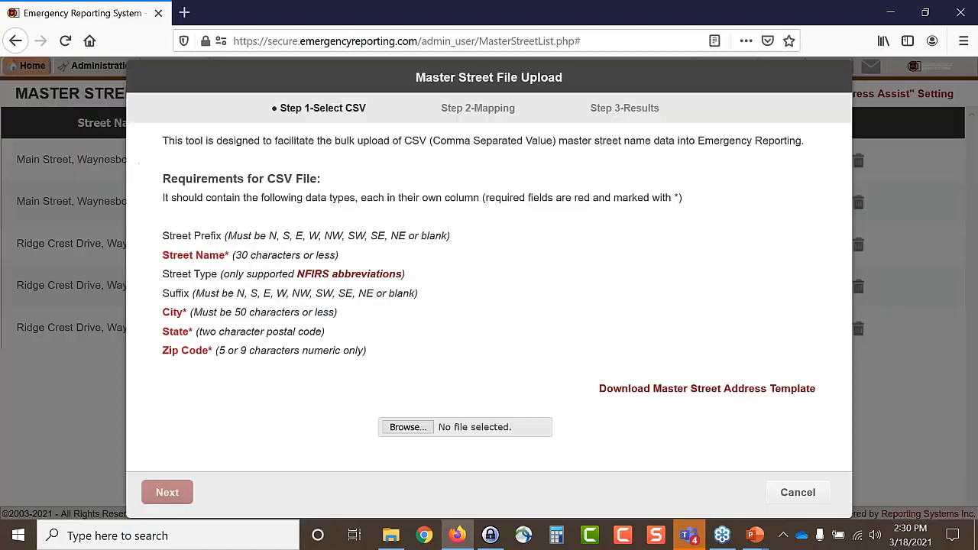
click(648, 397)
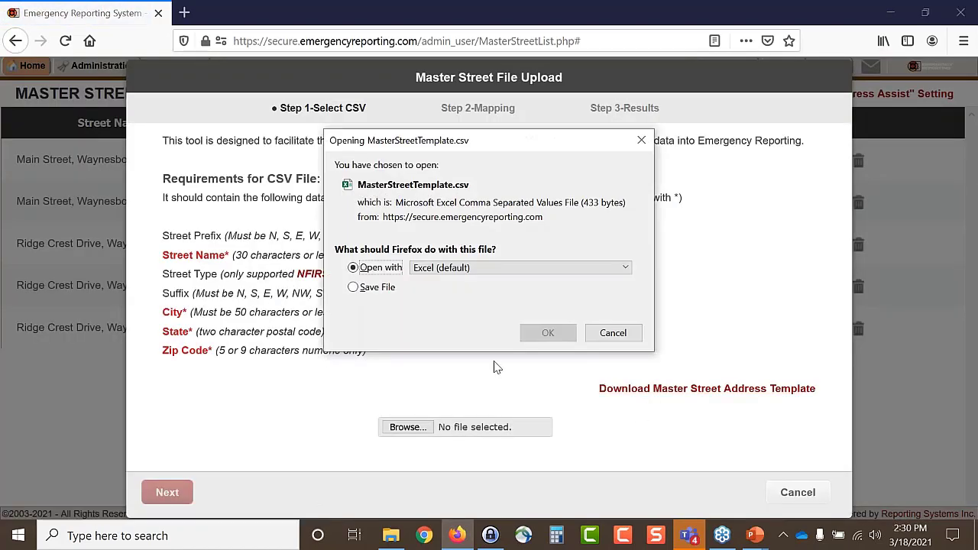
click(548, 334)
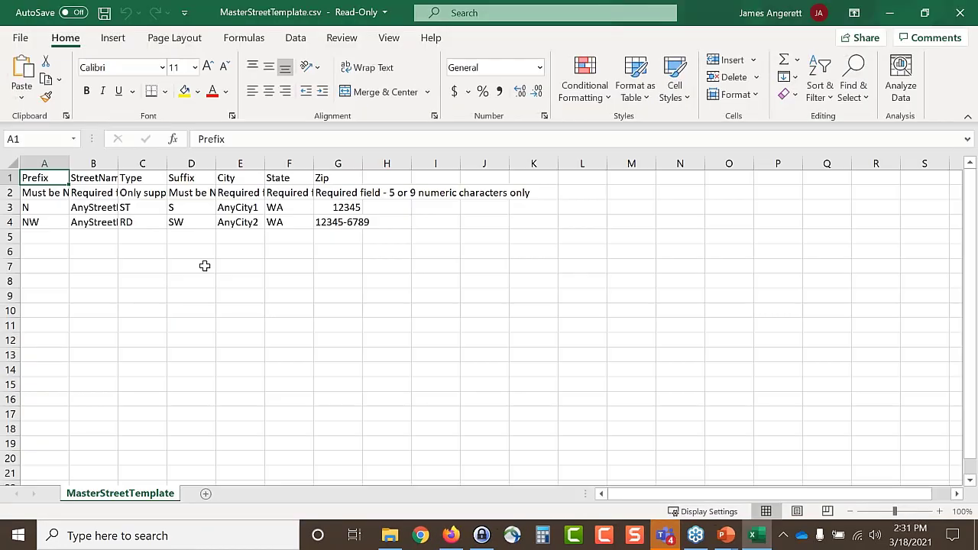
Auto-fit all columns of the street template to read its field requirements, and close the workbook
click(13, 167)
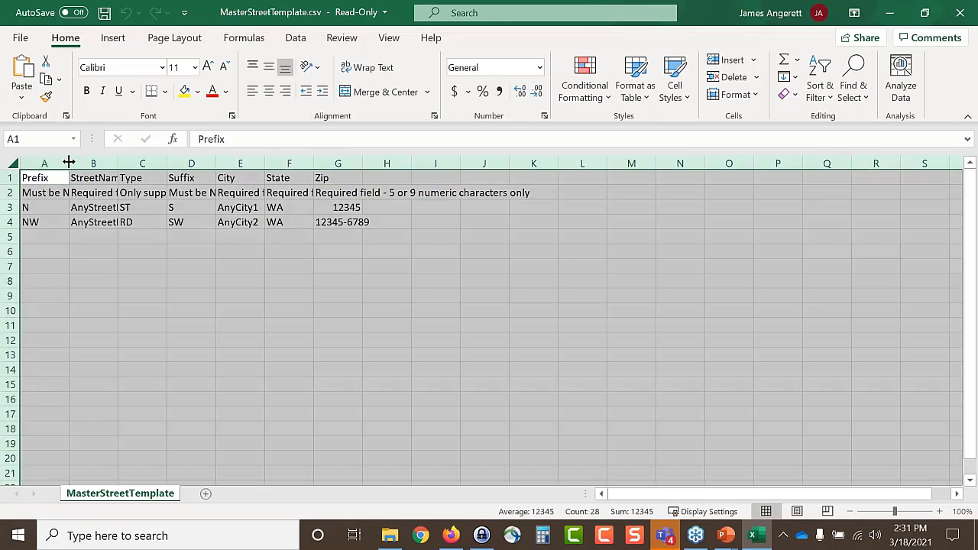
double_click(69, 163)
click(42, 265)
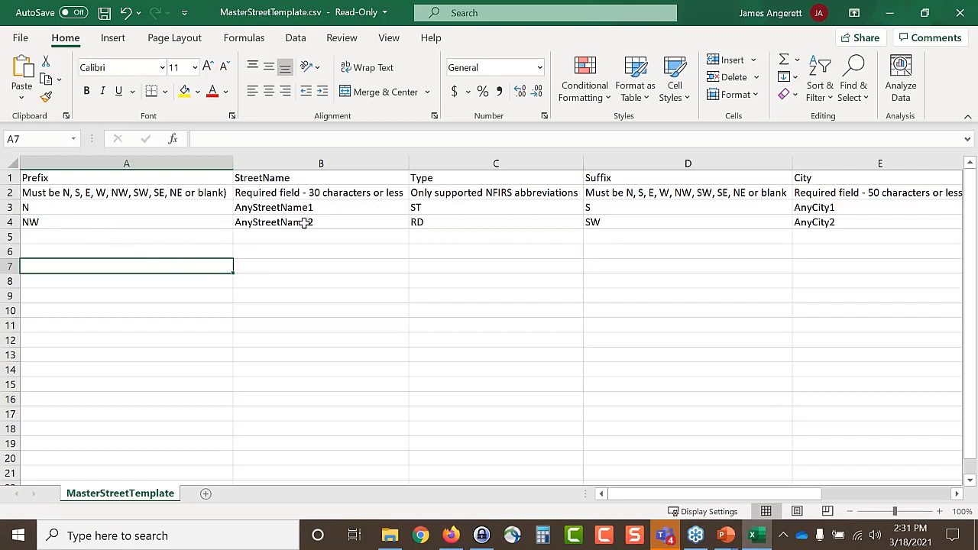
click(960, 17)
click(496, 286)
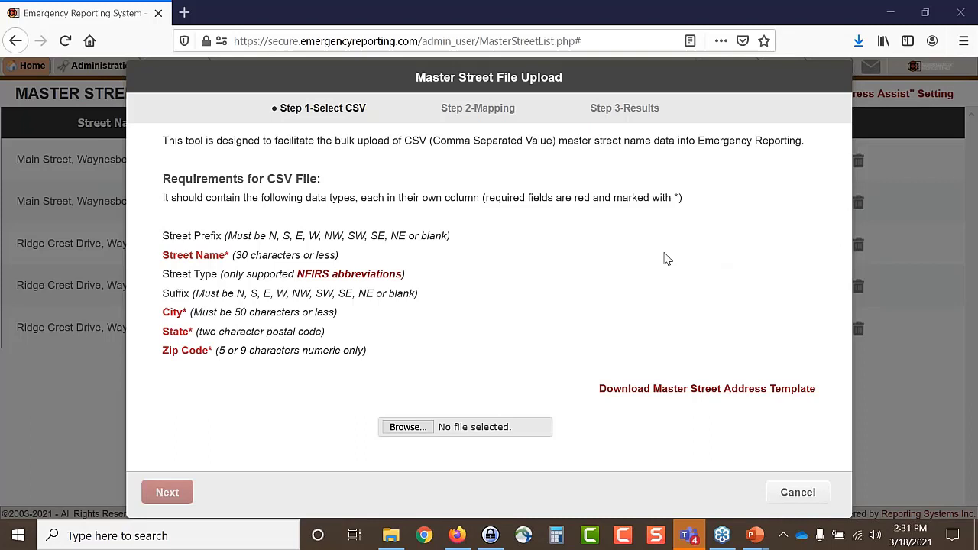
Cancel the Master Street file upload and return to the main Administration page
click(816, 497)
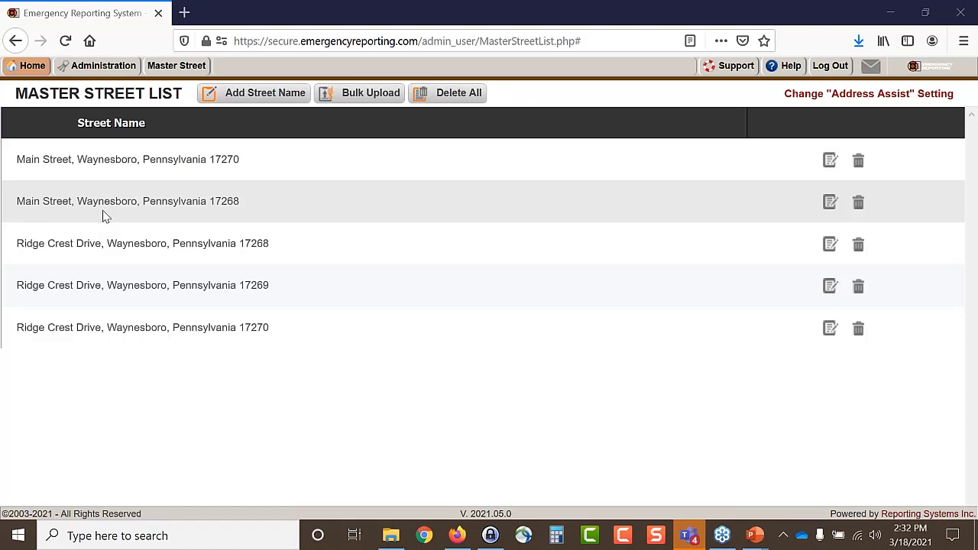
key(alt+Left)
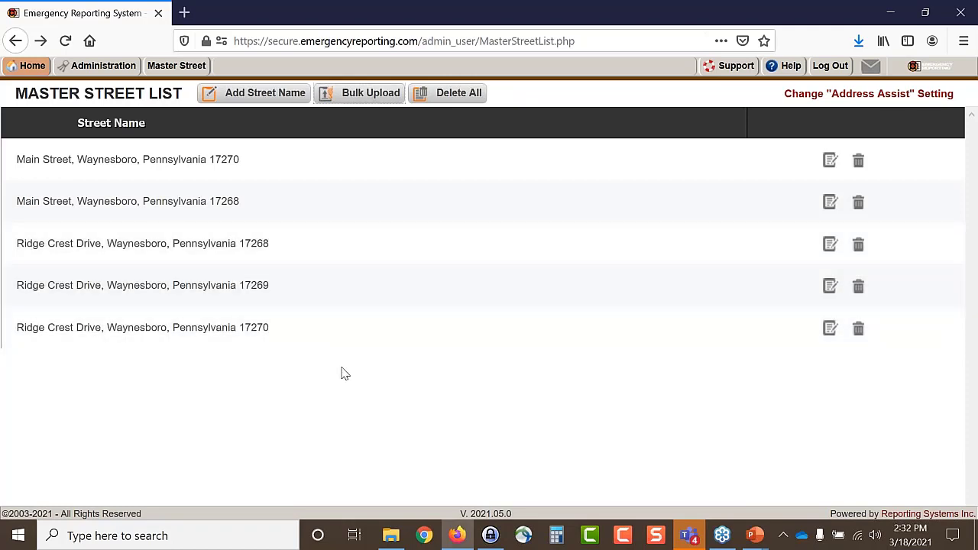
key(alt+Left)
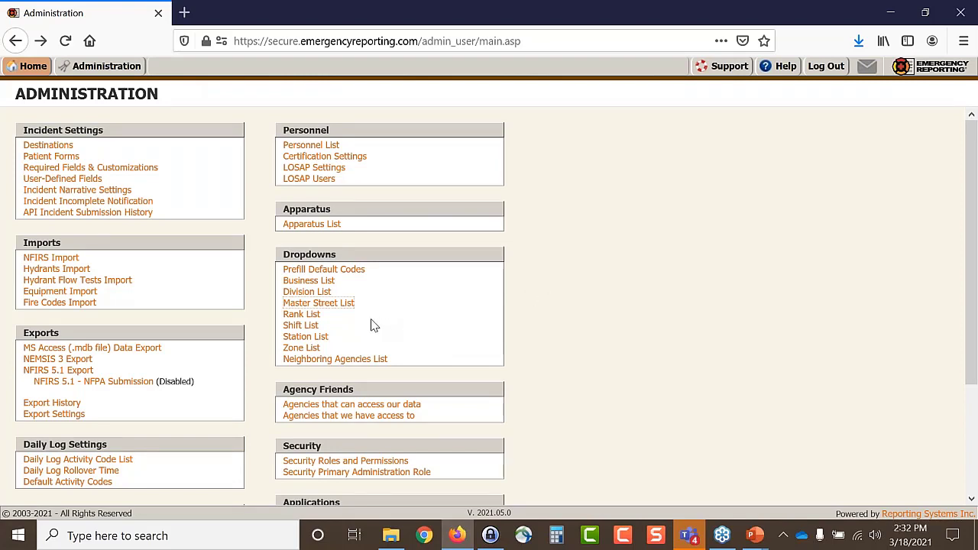
View the ACME Fire Equipment record in the Business List and return to the main Administration page
click(309, 283)
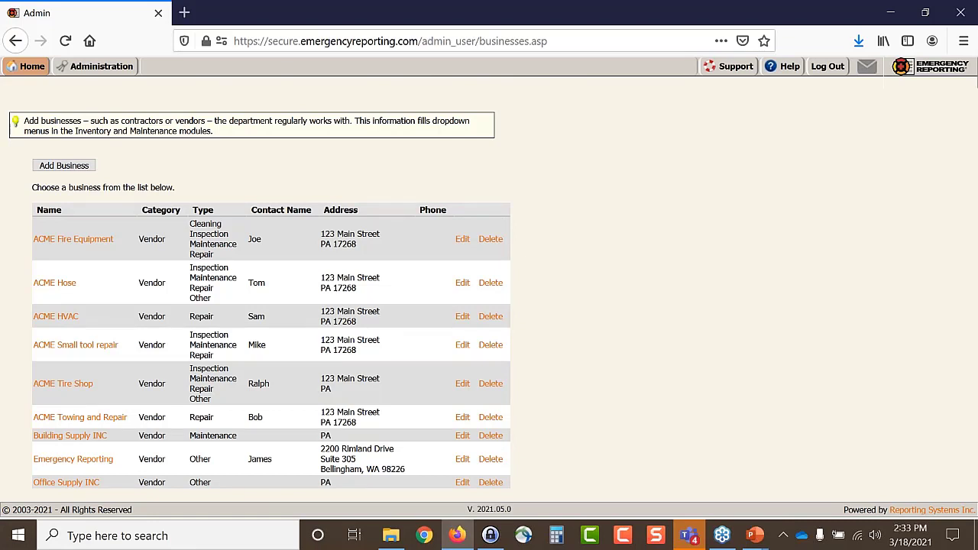
click(76, 243)
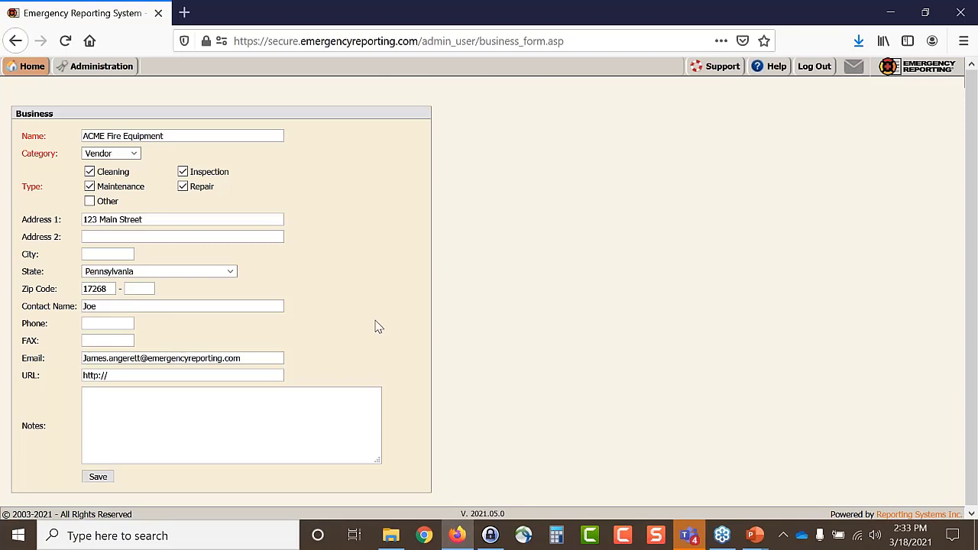
key(alt+Left)
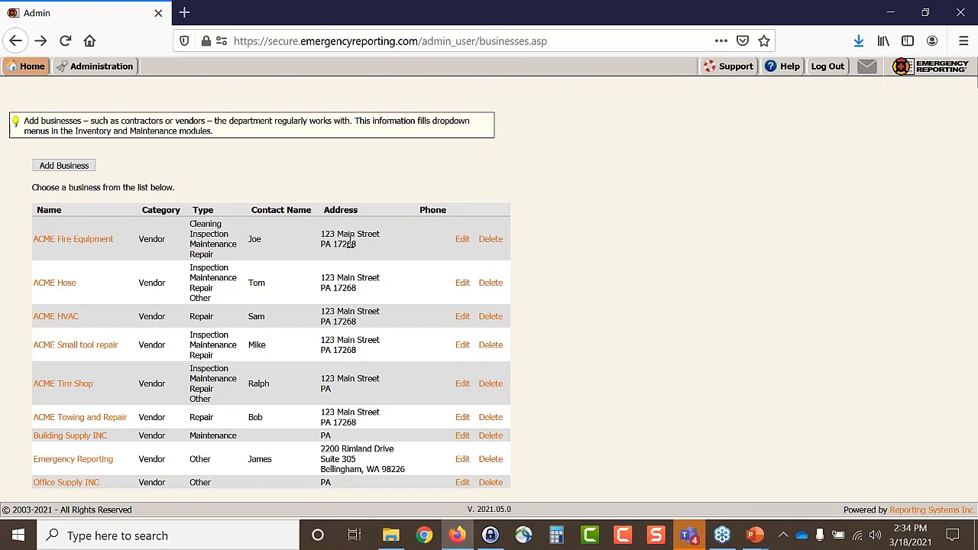
key(alt+Left)
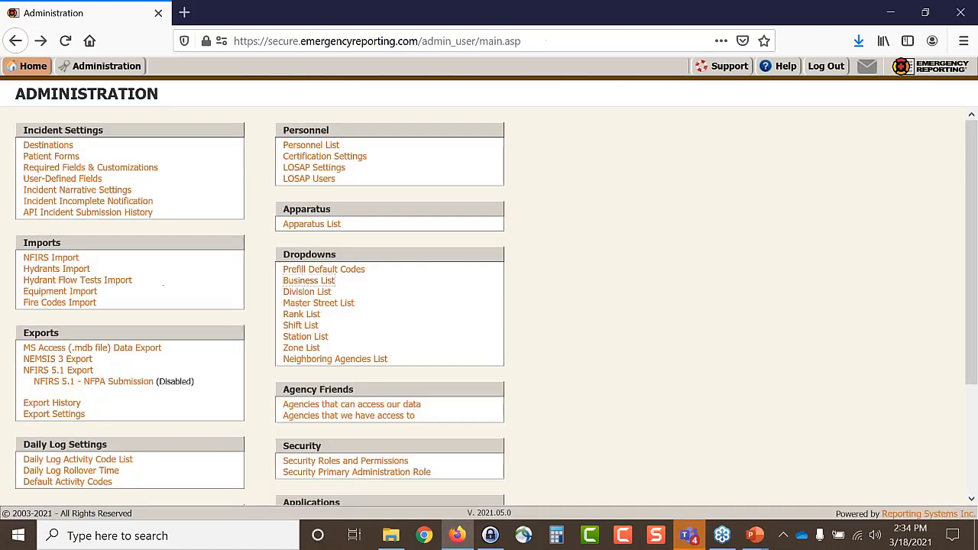
View the additional default Ranks in Prefill Default Codes, close them, and switch from Administration to the Setting Up Zones slide
click(351, 278)
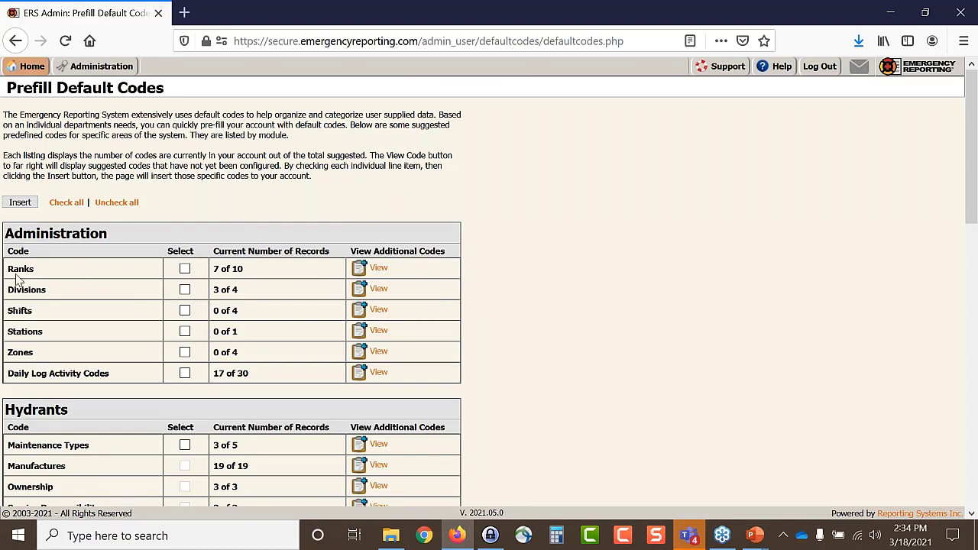
click(379, 270)
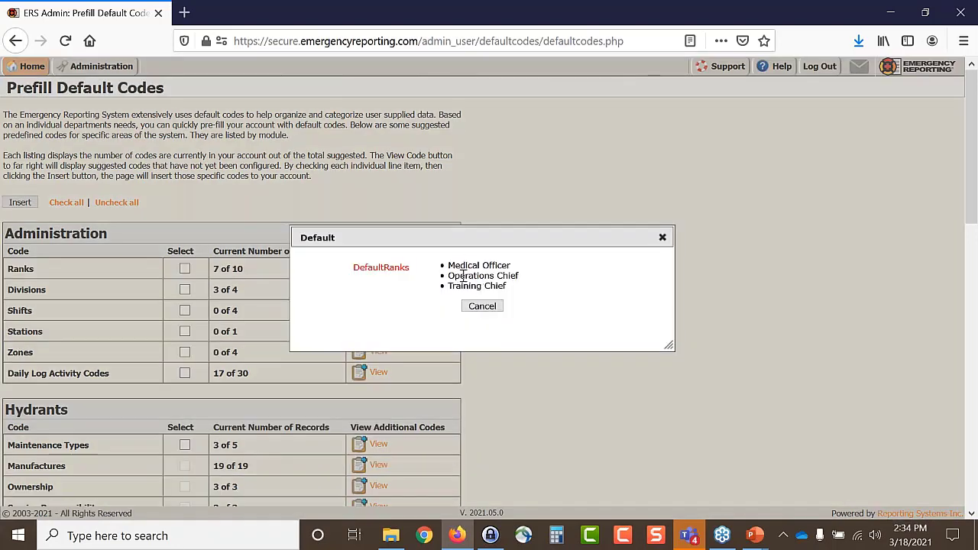
click(663, 238)
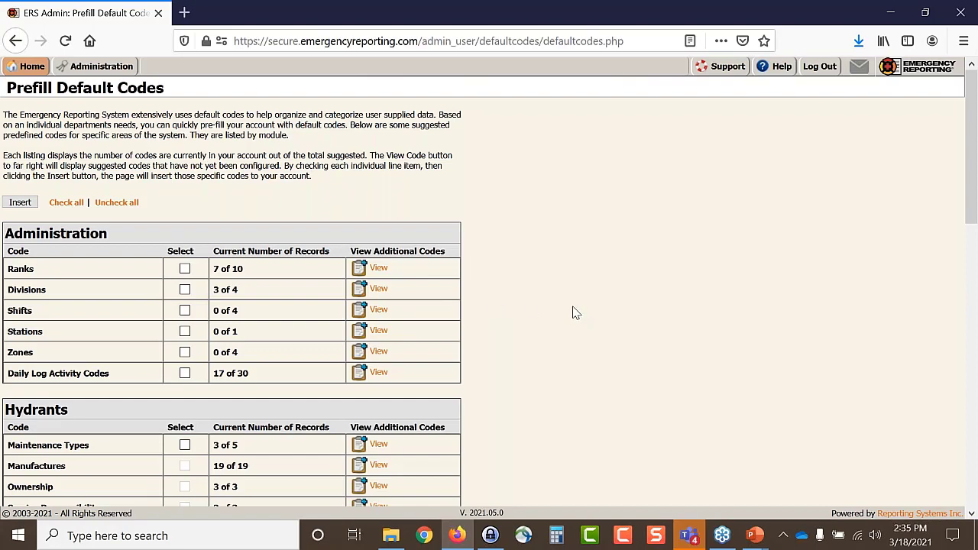
key(alt+Left)
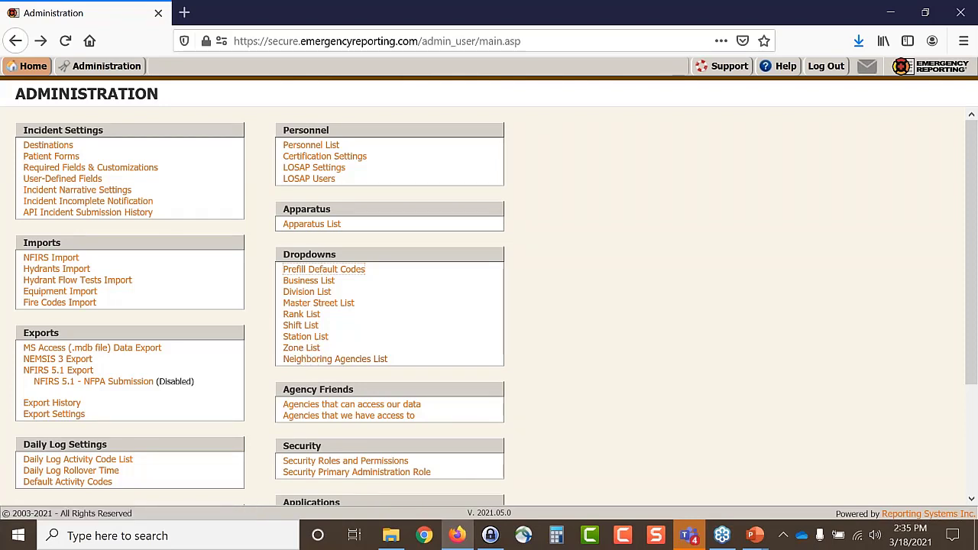
key(alt+Tab)
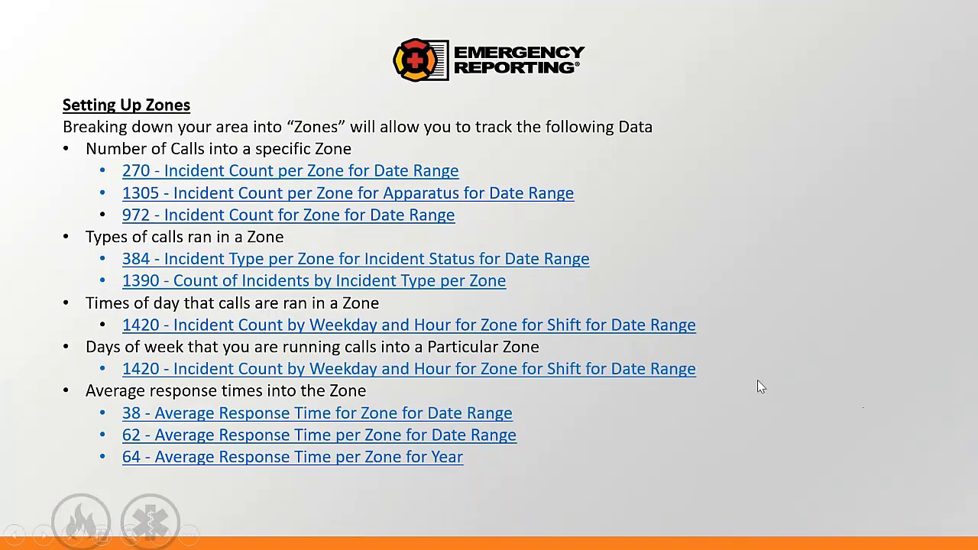
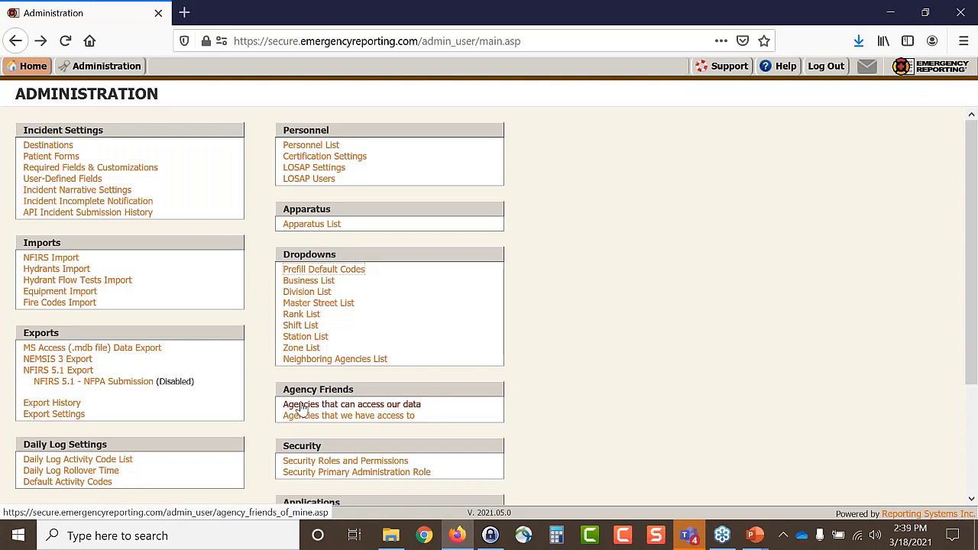
Review the agencies that can access our data and the new agency form's access roles, returning to Administration without saving
click(324, 407)
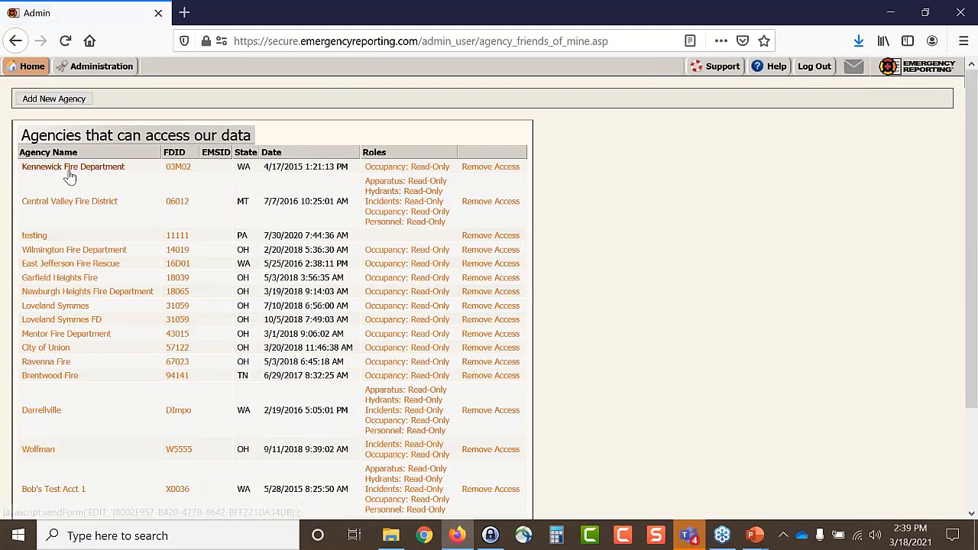
click(73, 101)
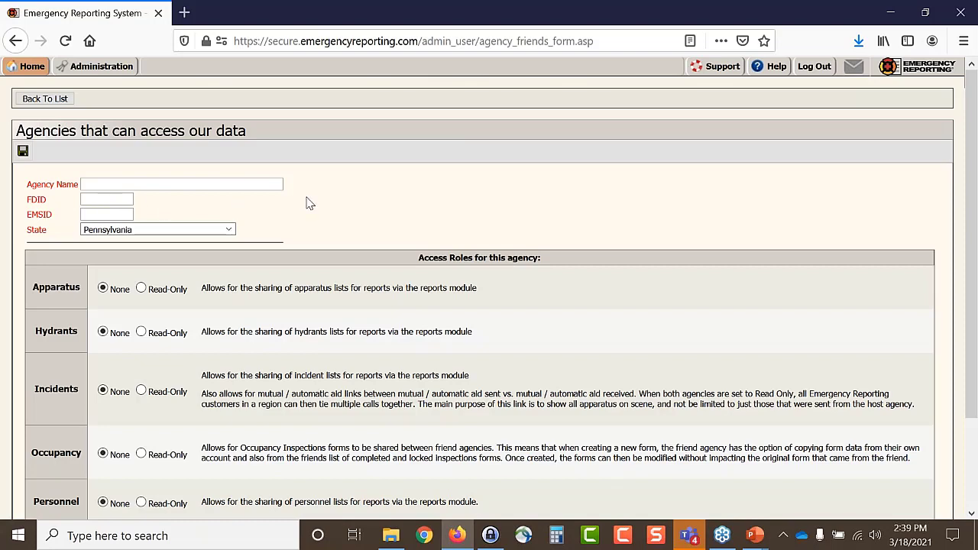
scroll(110, 177, down, 2)
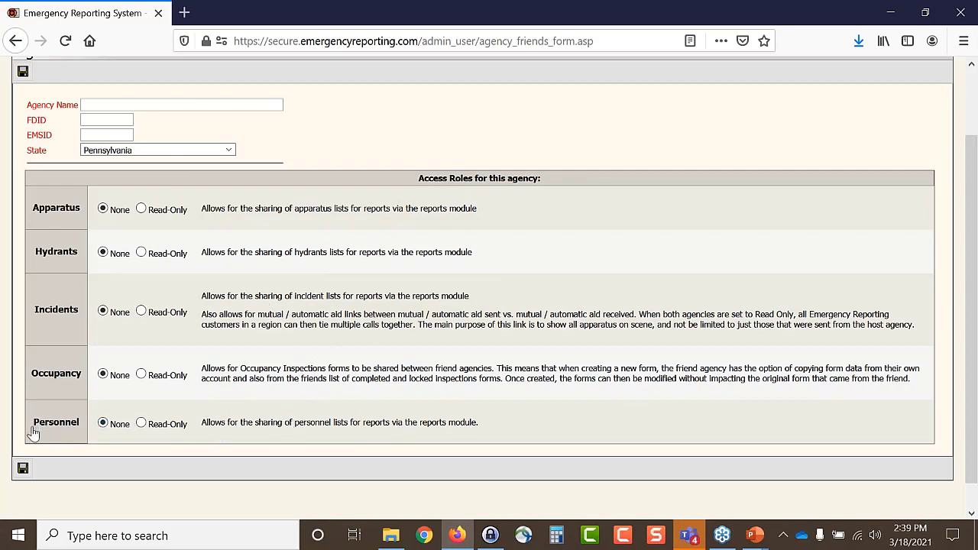
drag(34, 430, 86, 435)
key(alt+Left)
key(alt+Left)
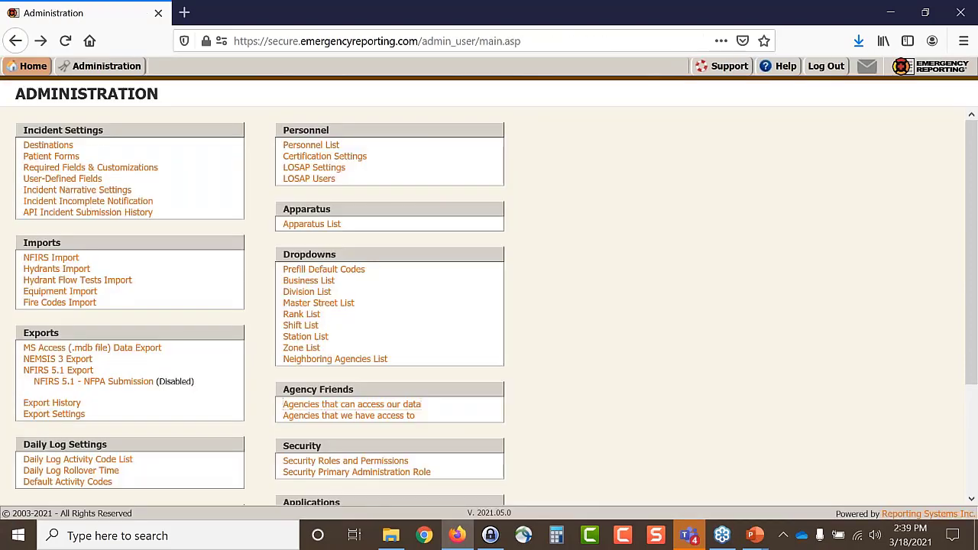
View the agencies whose data we have access to, and go from there to the incident report list
click(349, 417)
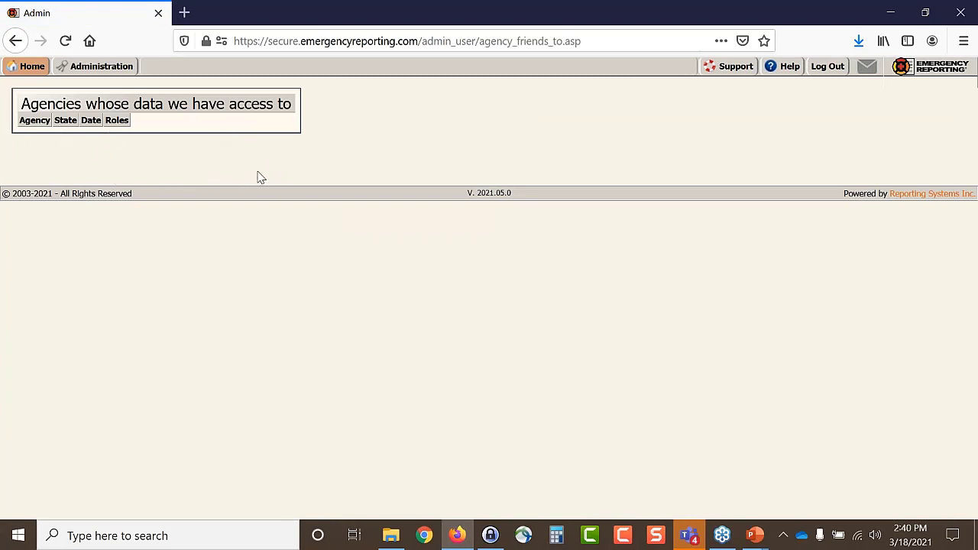
click(44, 89)
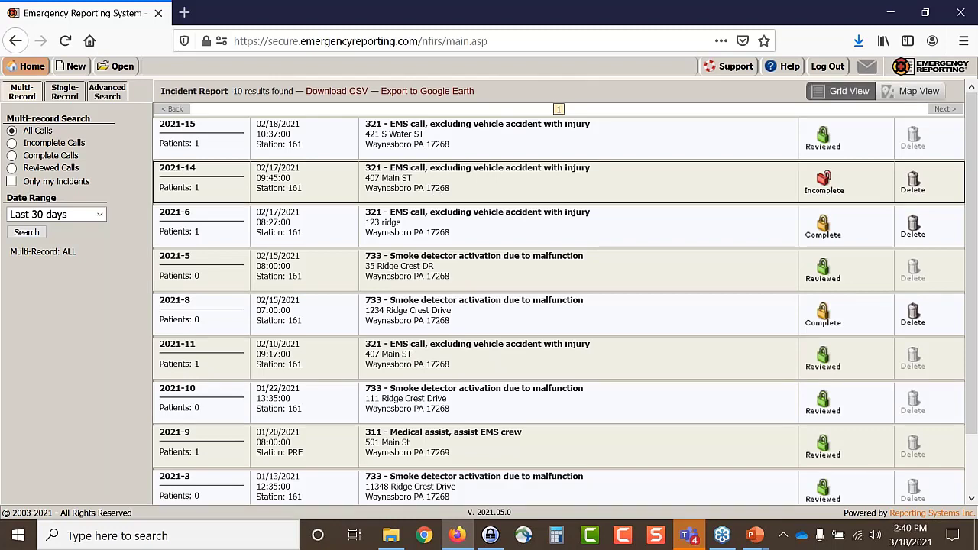
Open incident 2021-14 and go to the Aid Given section of its Basic Info 5 page
click(198, 180)
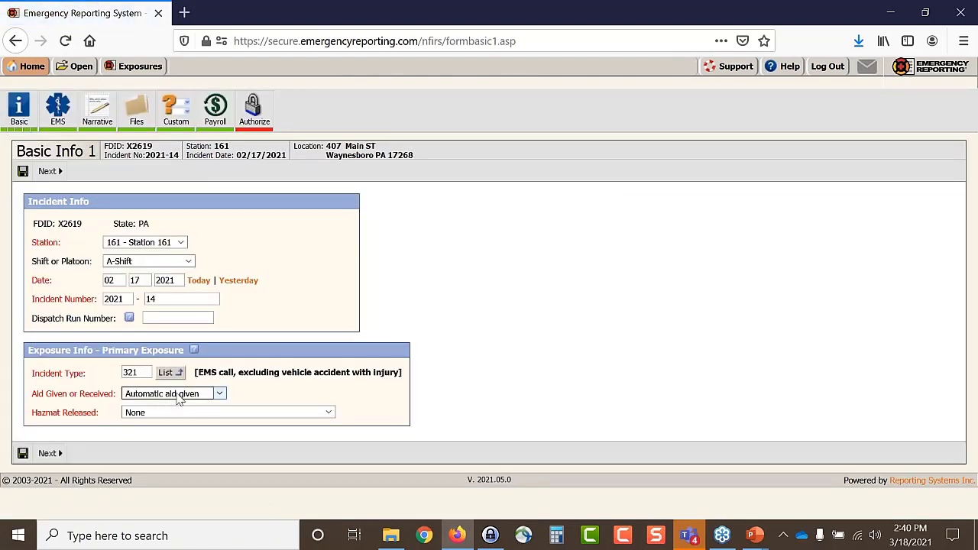
click(34, 129)
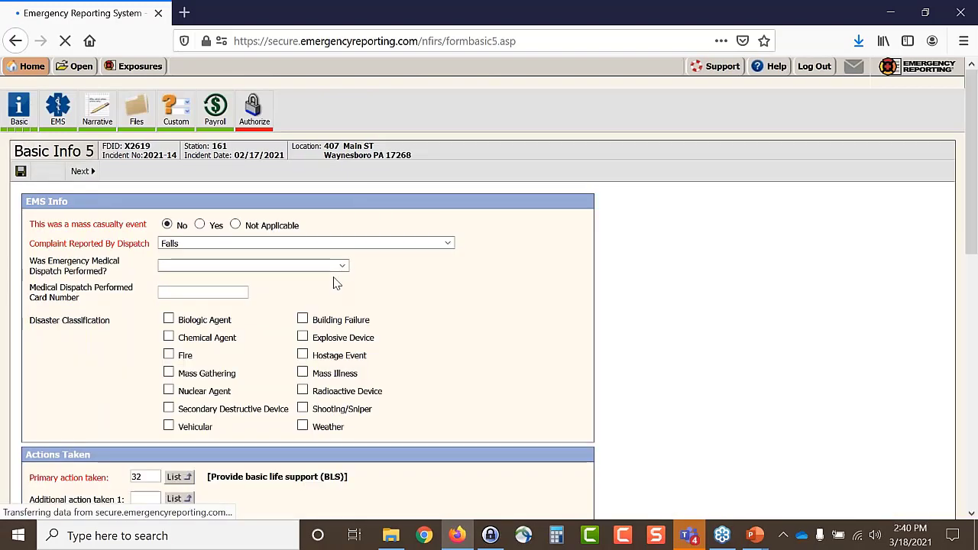
scroll(341, 286, down, 7)
scroll(341, 285, down, 2)
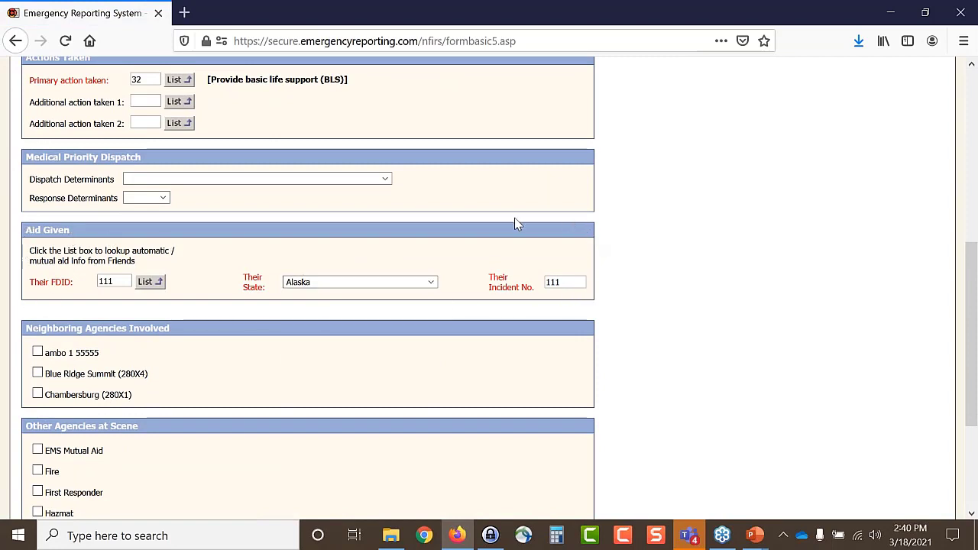
Copy Chambersburg's agency ID from the neighboring agencies and paste it as the Aid Given FDID, 280X1
click(143, 282)
drag(106, 399, 130, 403)
key(ctrl+c)
right_click(130, 402)
click(145, 405)
double_click(120, 282)
right_click(108, 287)
click(142, 343)
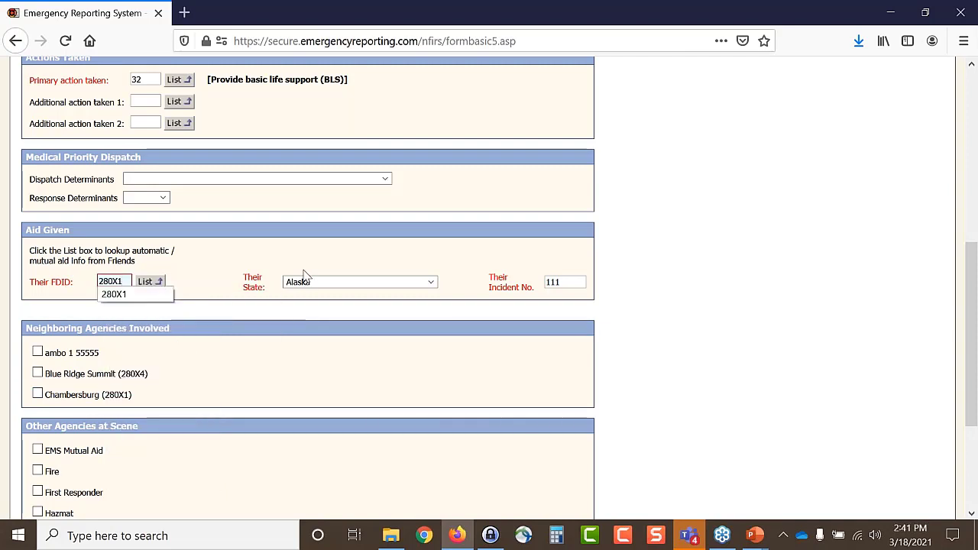
Set the Aid Given agency's state to Pennsylvania and its incident number to 12345
click(321, 283)
scroll(321, 372, down, 12)
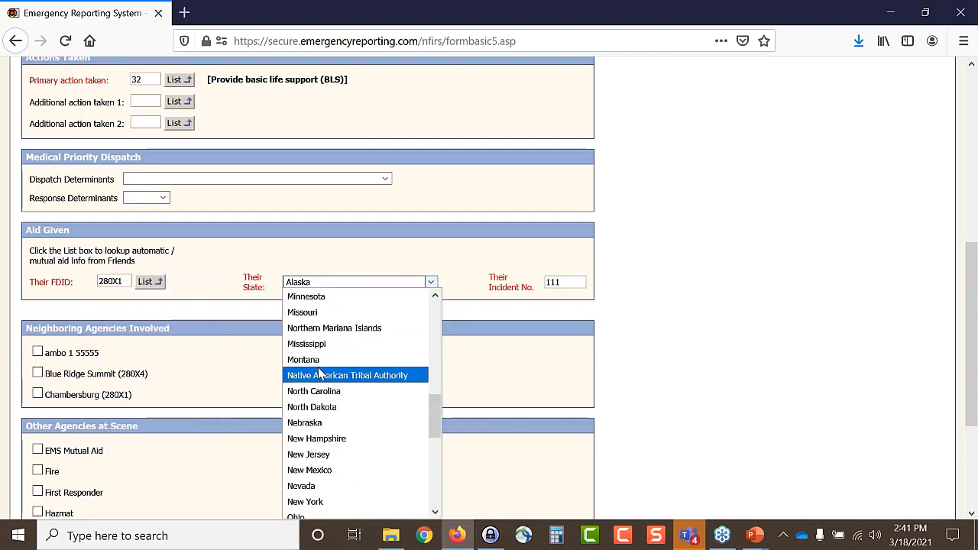
click(309, 439)
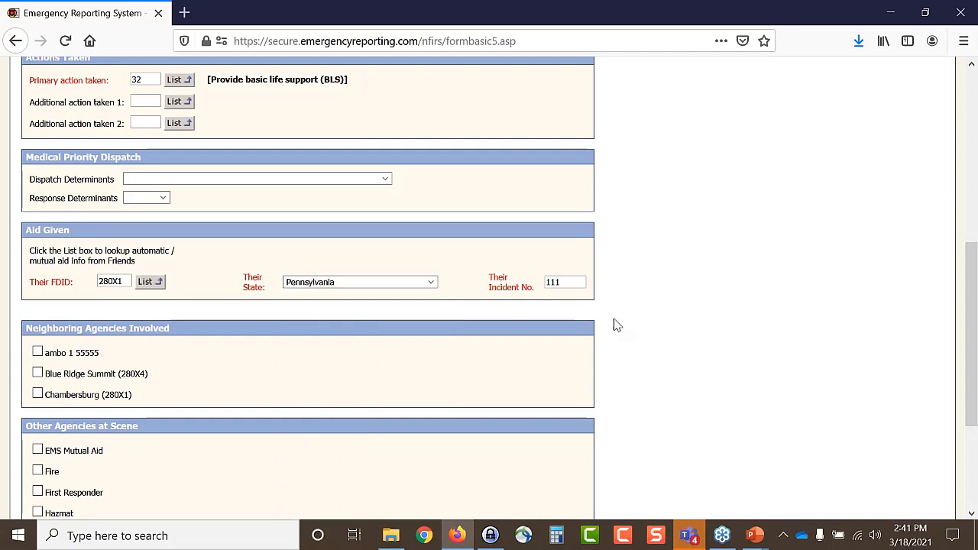
click(564, 282)
drag(563, 282, 526, 285)
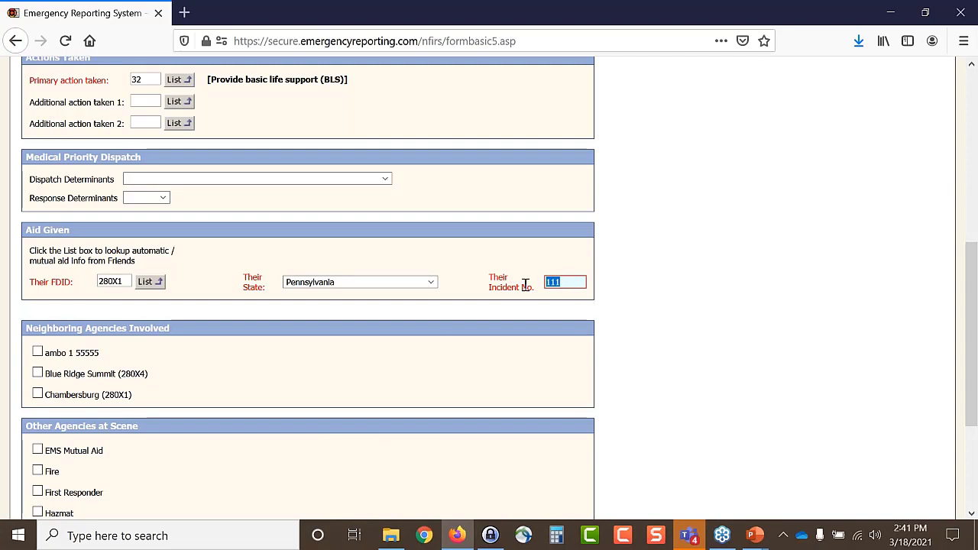
text(12345)
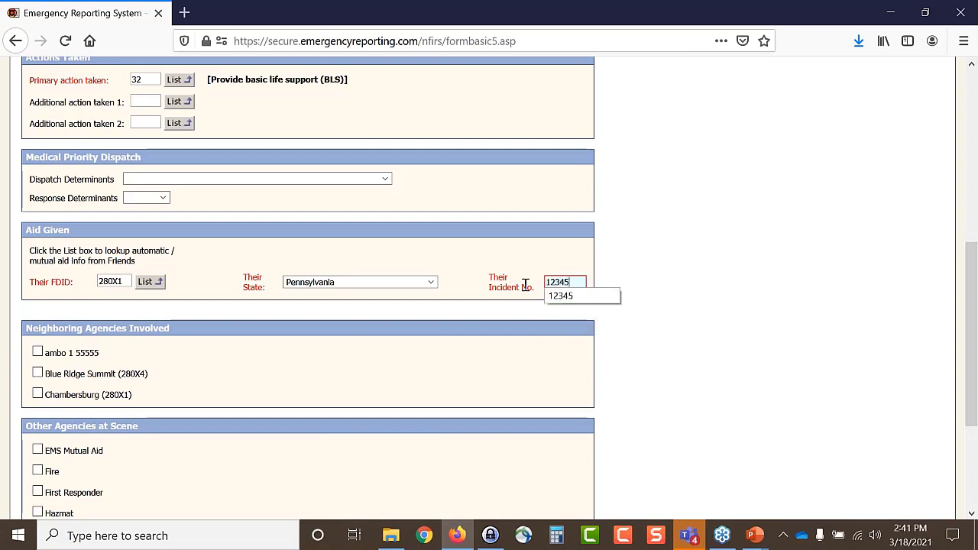
Switch to the PowerPoint slide show and advance it to the Unlocking a User slide
click(332, 391)
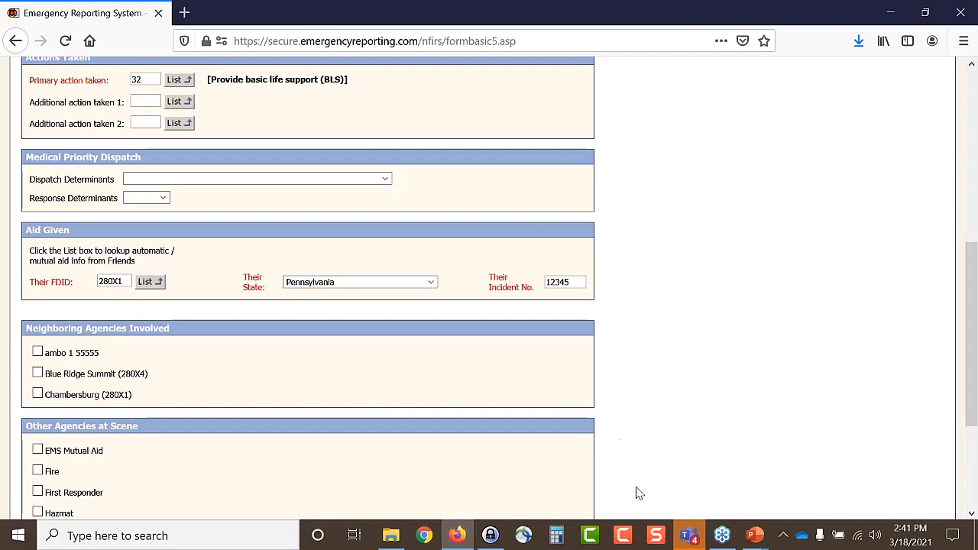
mouse_move(755, 538)
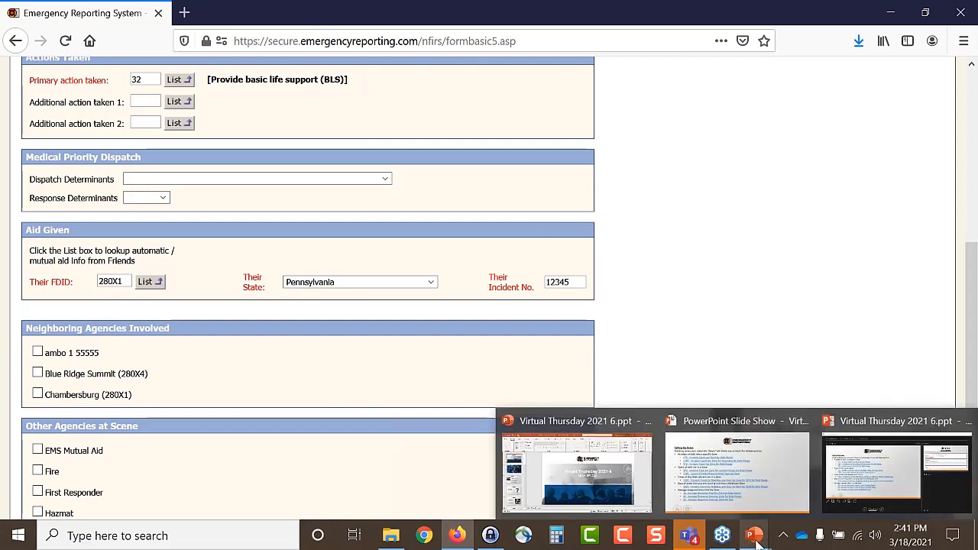
click(756, 542)
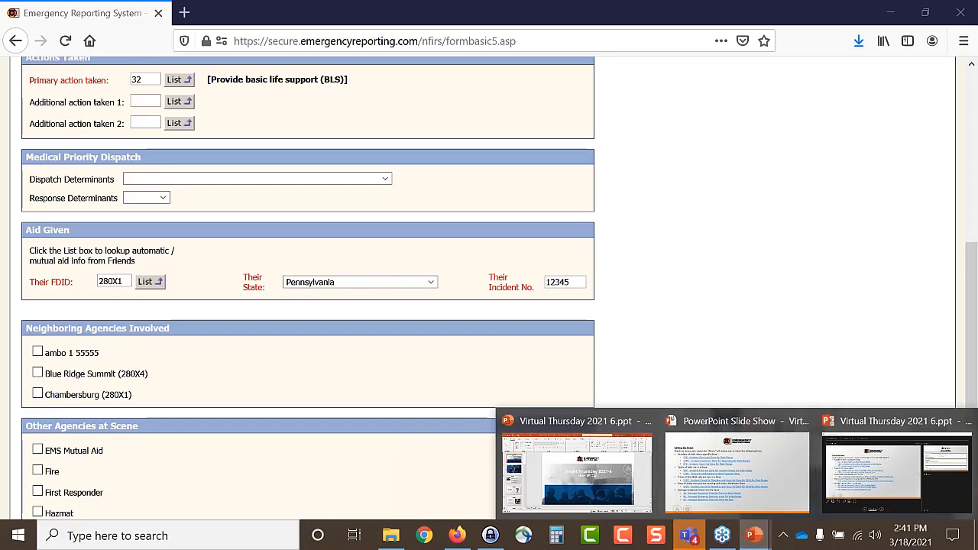
click(738, 470)
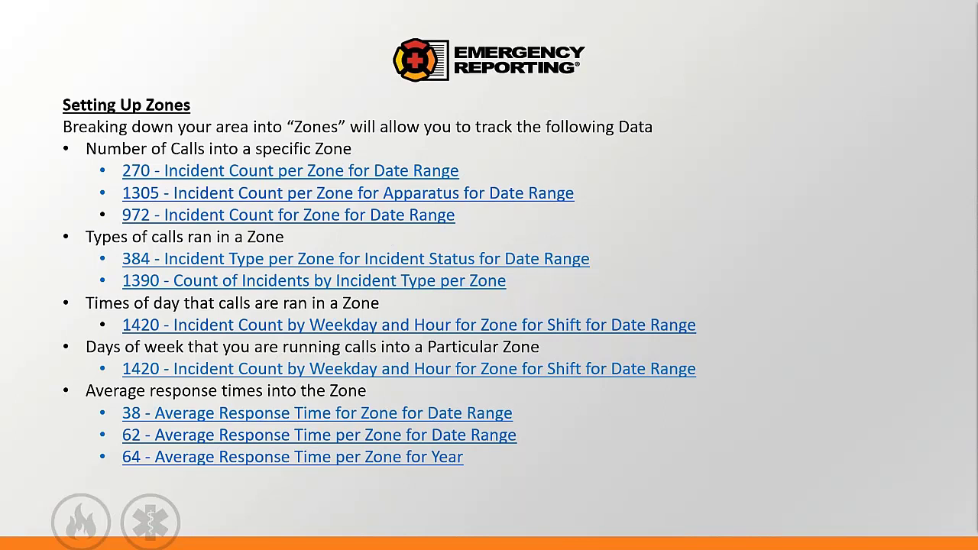
key(Right)
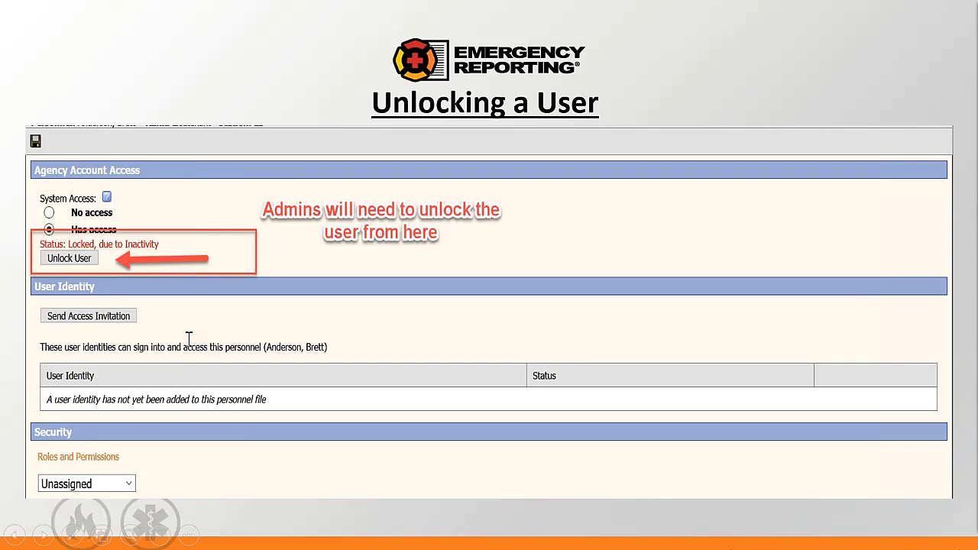
Switch back to the Firefox browser, leave the incident form, and go to the Administration page
key(alt+Tab)
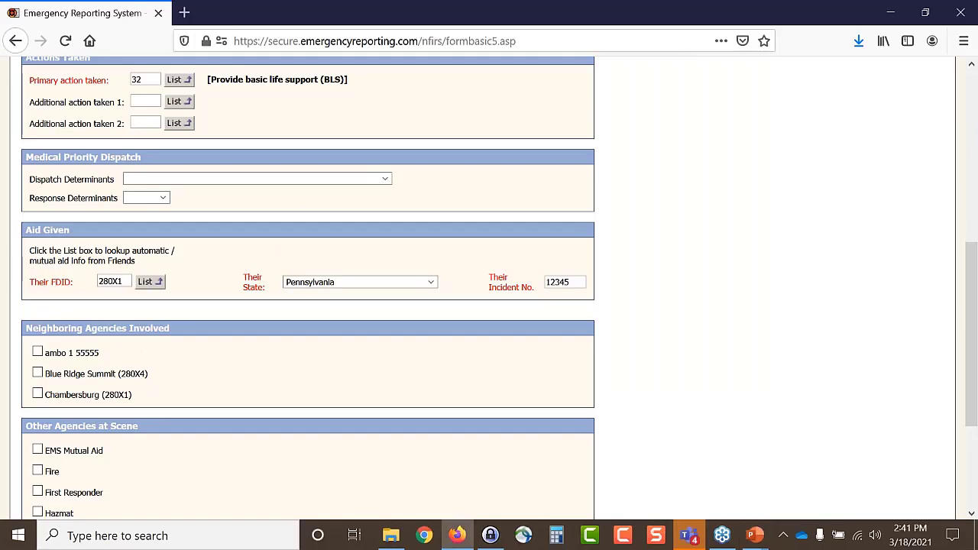
key(alt+Tab)
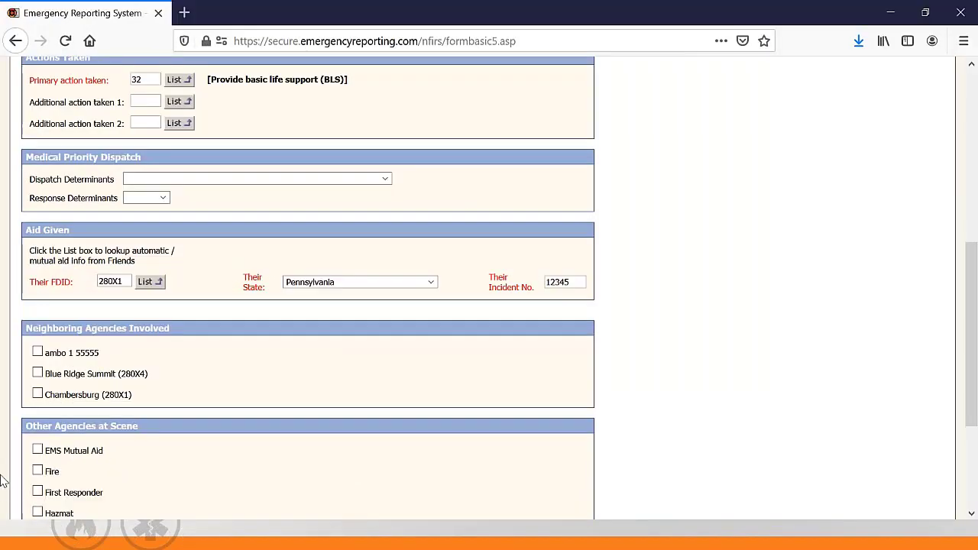
scroll(45, 341, up, 4)
key(alt+Left)
key(alt+Left)
key(alt+Left)
key(alt+Left)
key(alt+Left)
key(alt+Left)
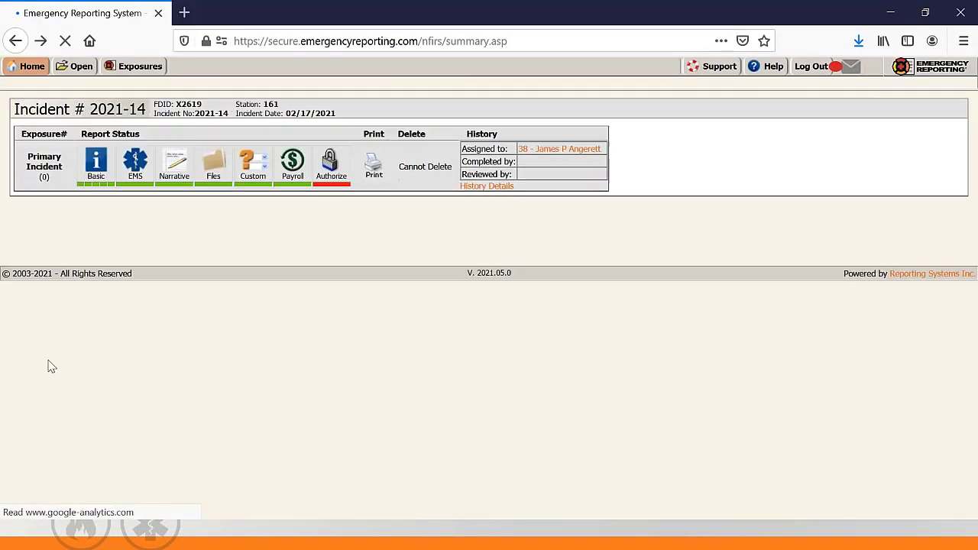
key(alt+Left)
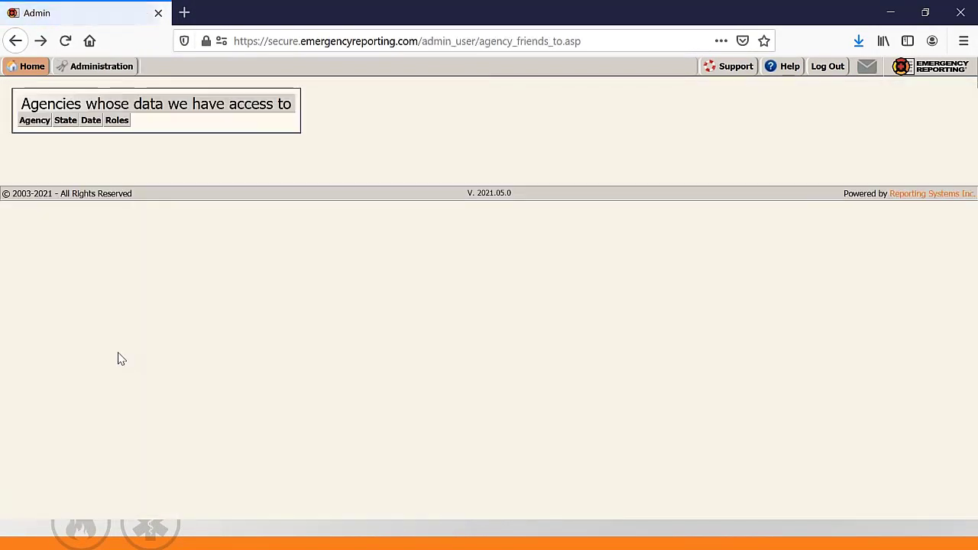
click(101, 66)
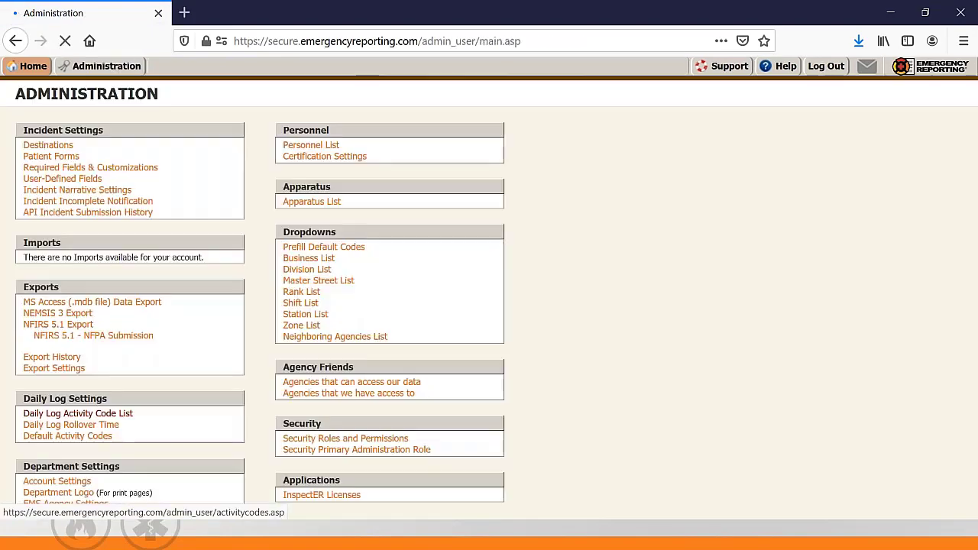
Open the department's Account Settings and view the lockout policy's inactivity period options
scroll(76, 443, down, 2)
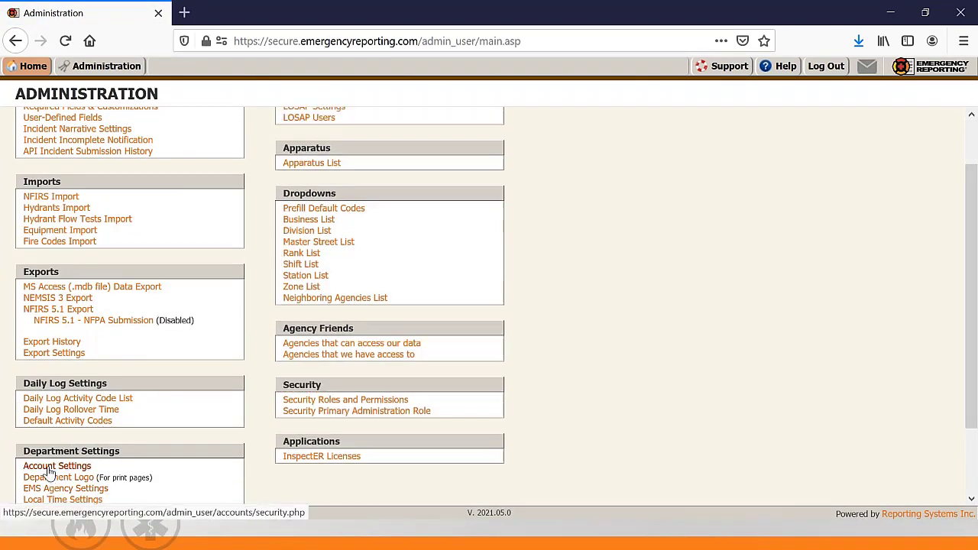
click(49, 468)
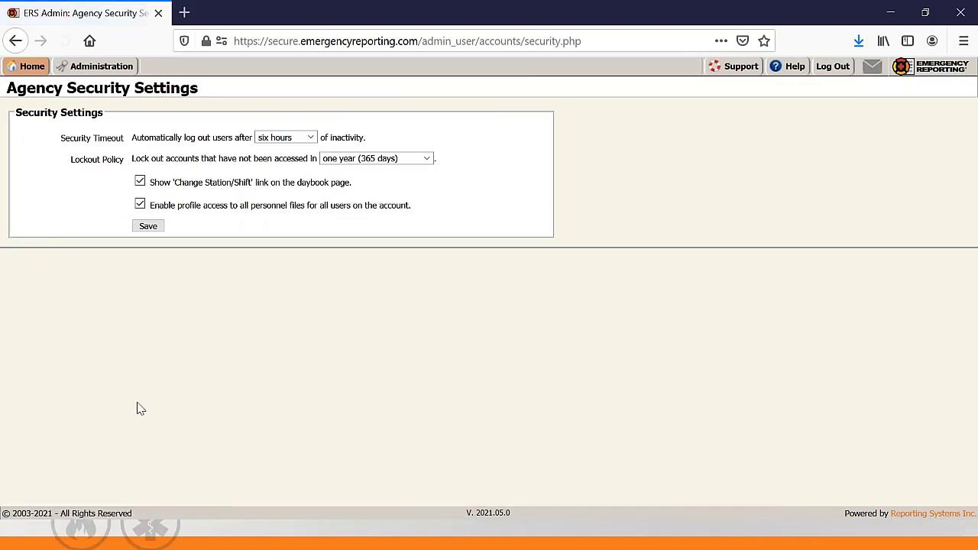
drag(131, 158, 311, 171)
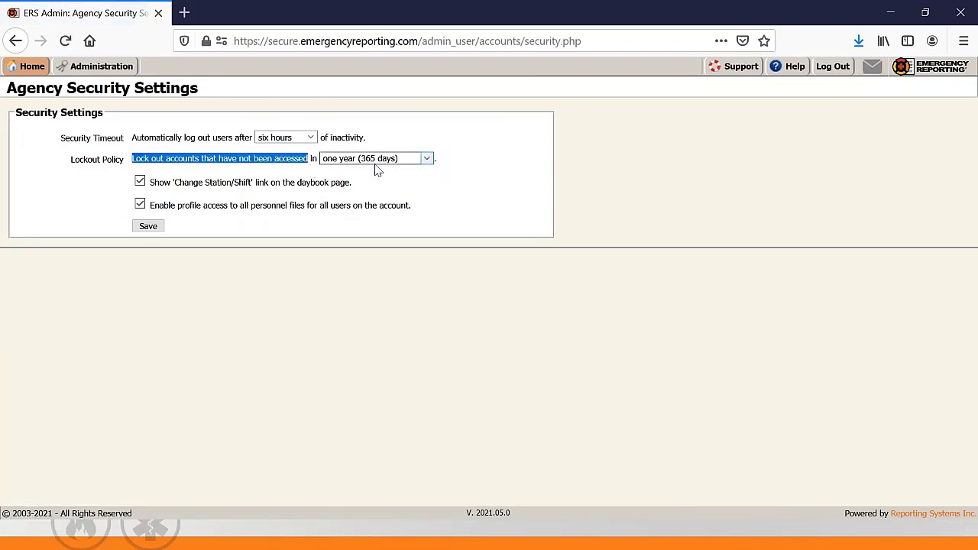
click(429, 160)
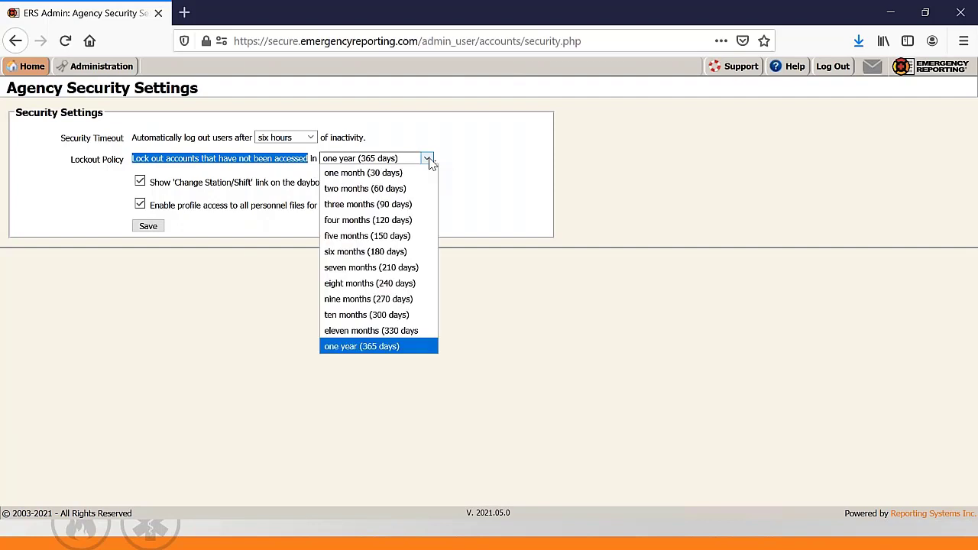
click(448, 159)
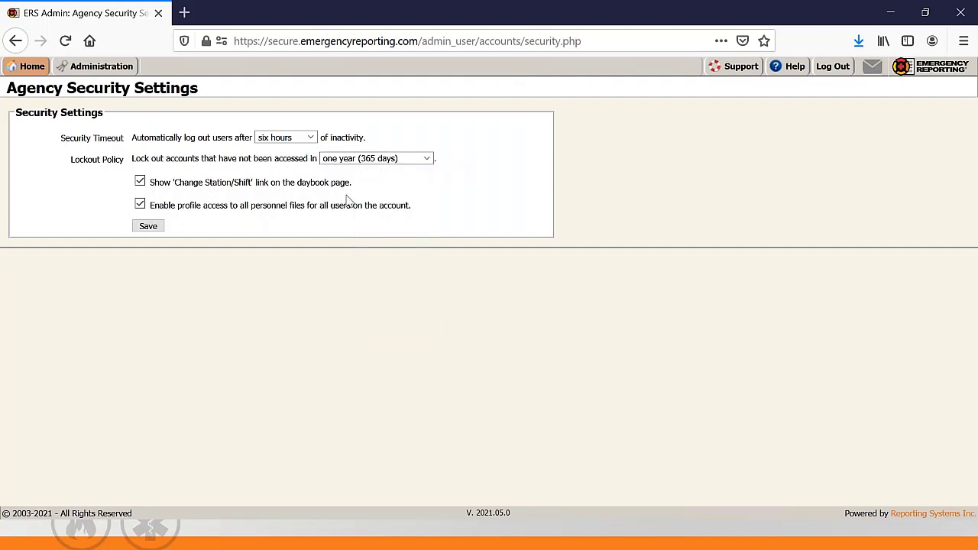
click(140, 182)
Open the Station 22 lieutenant's file from the Administration Personnel List and view its Security page
click(109, 69)
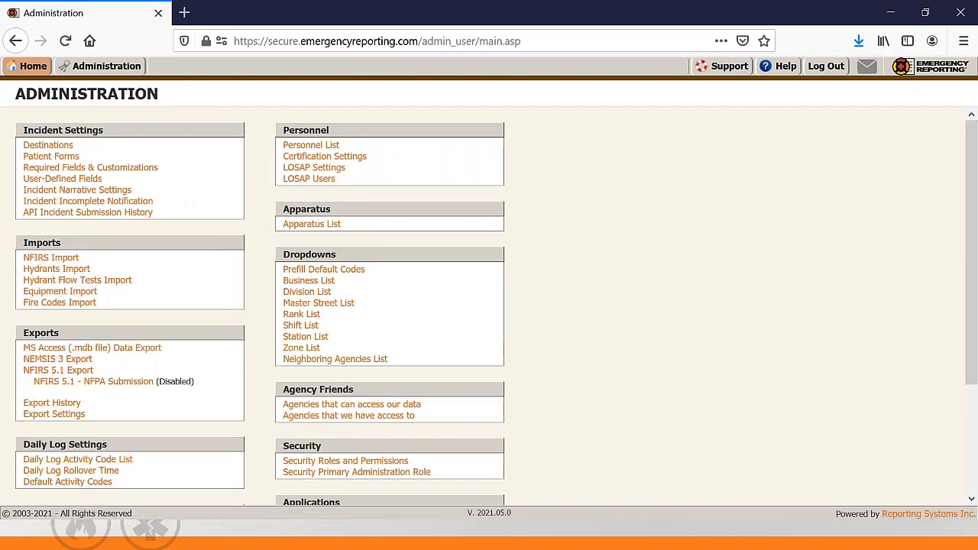
click(306, 147)
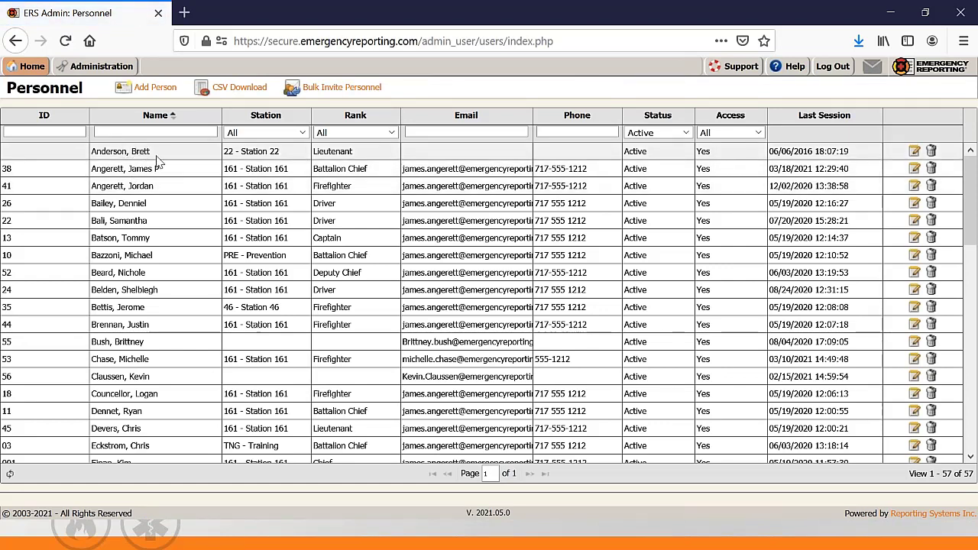
double_click(369, 152)
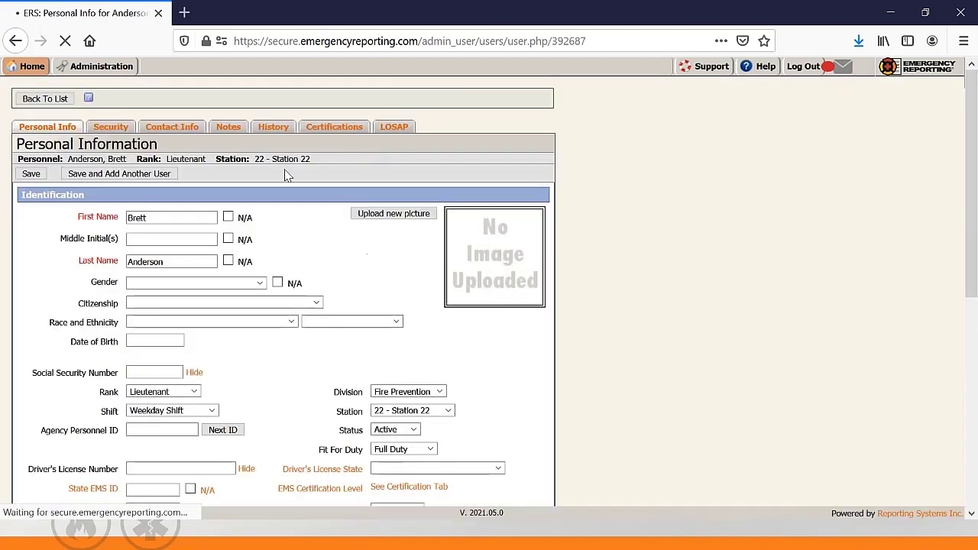
click(110, 127)
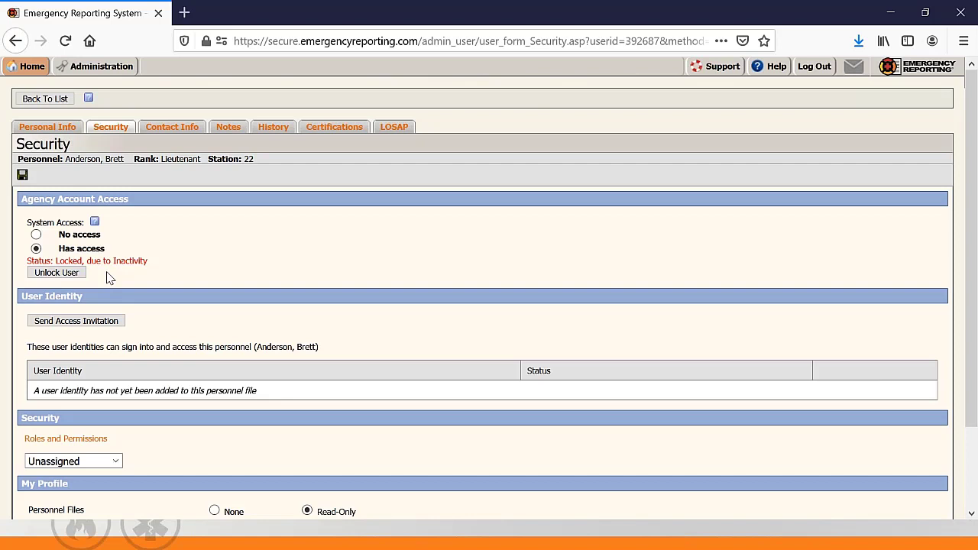
Go back to the home dashboard and from there to the Administration page
click(32, 66)
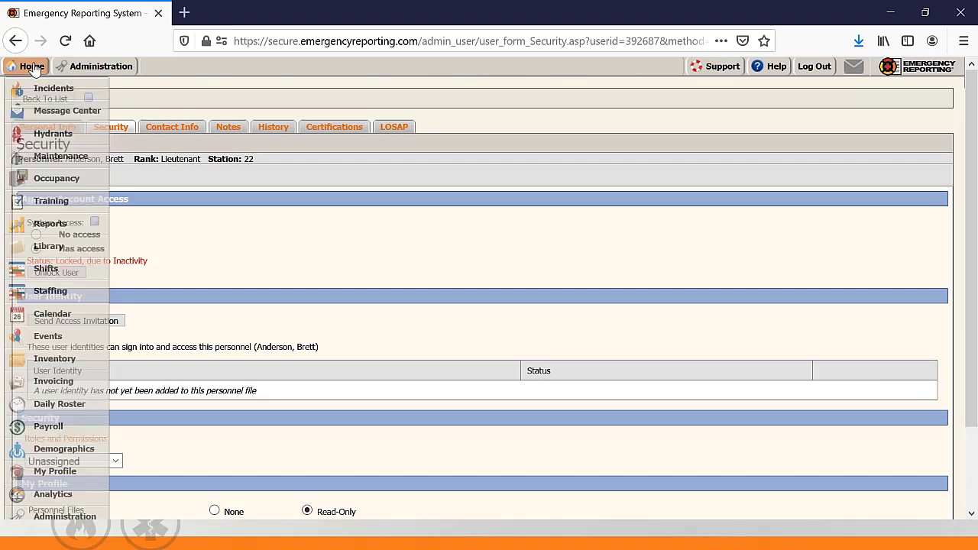
click(32, 66)
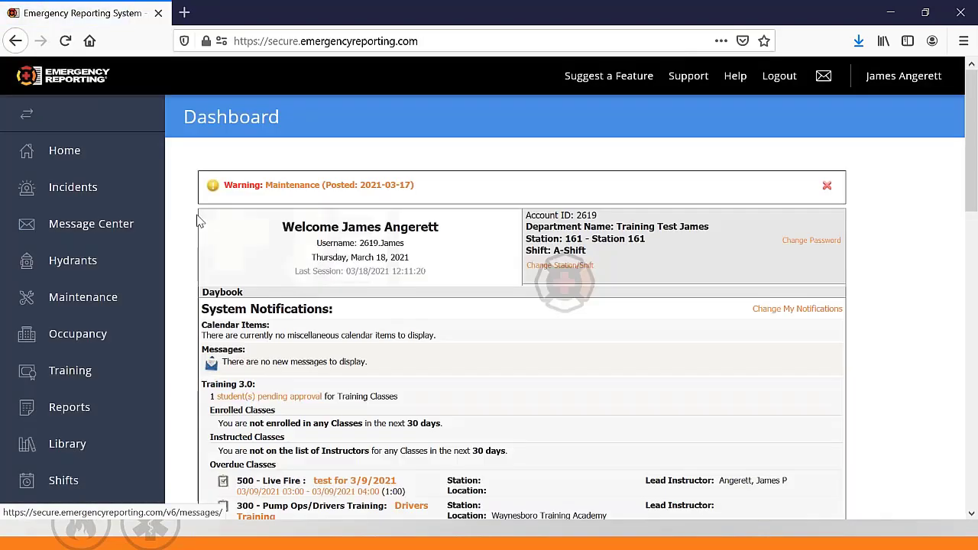
scroll(153, 299, down, 15)
scroll(90, 244, up, 3)
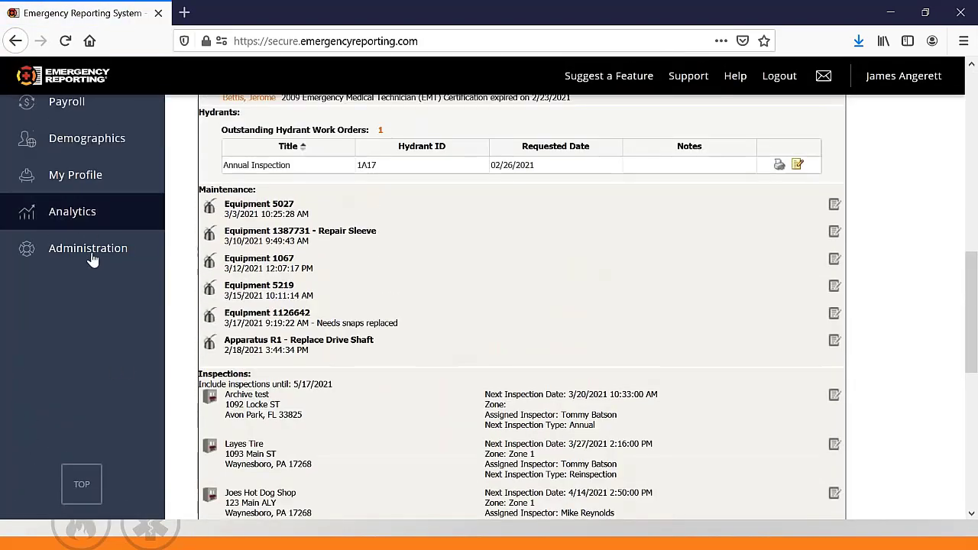
click(92, 256)
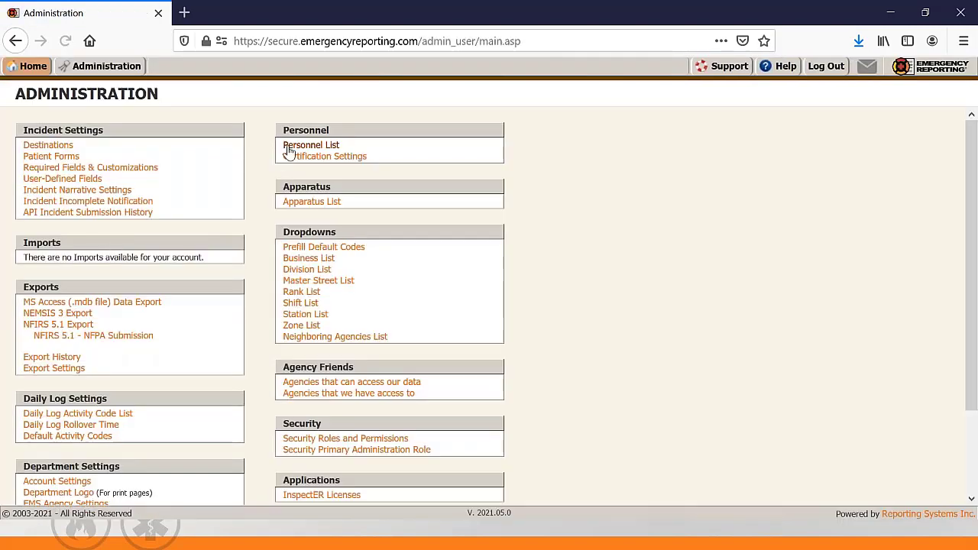
Reopen the Station 22 lieutenant's security settings from the Personnel List and unlock the user account
click(291, 149)
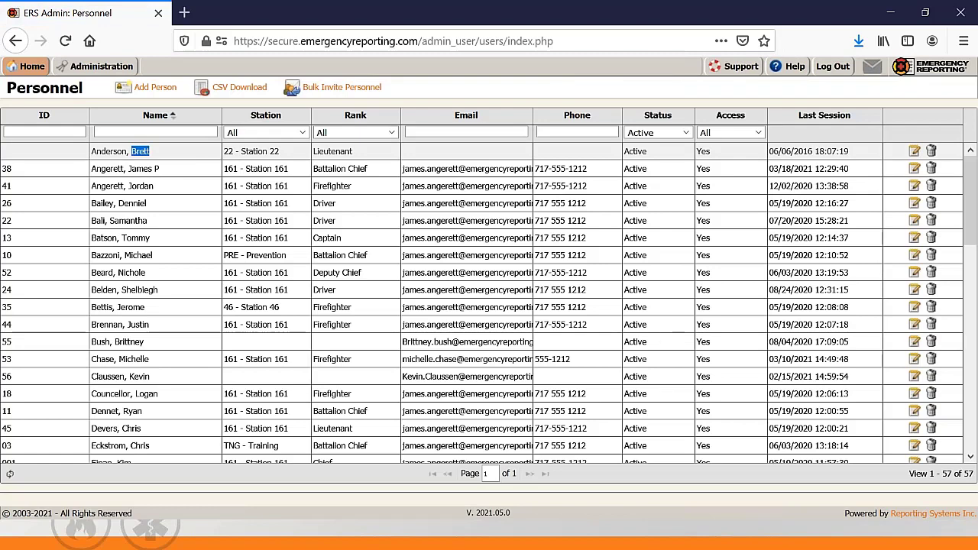
double_click(122, 150)
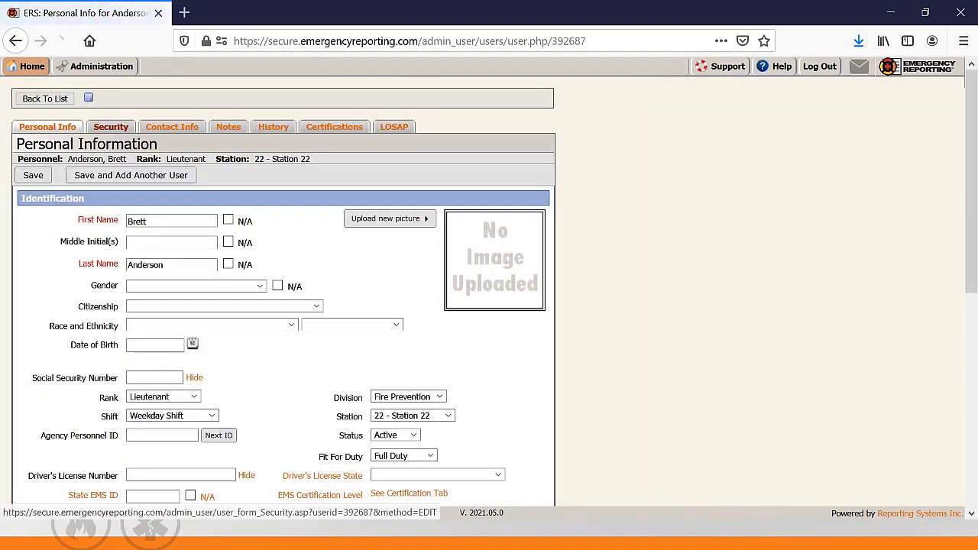
click(111, 127)
click(55, 276)
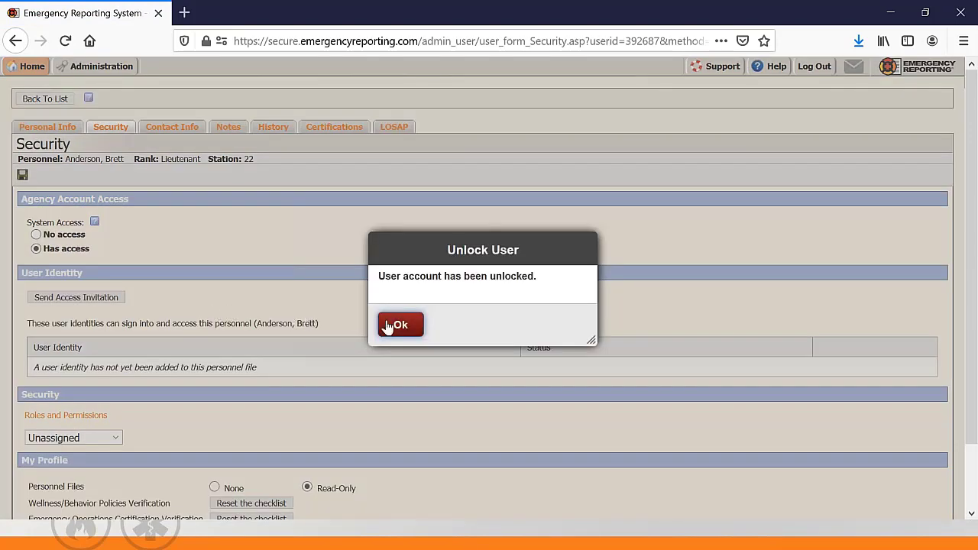
click(390, 325)
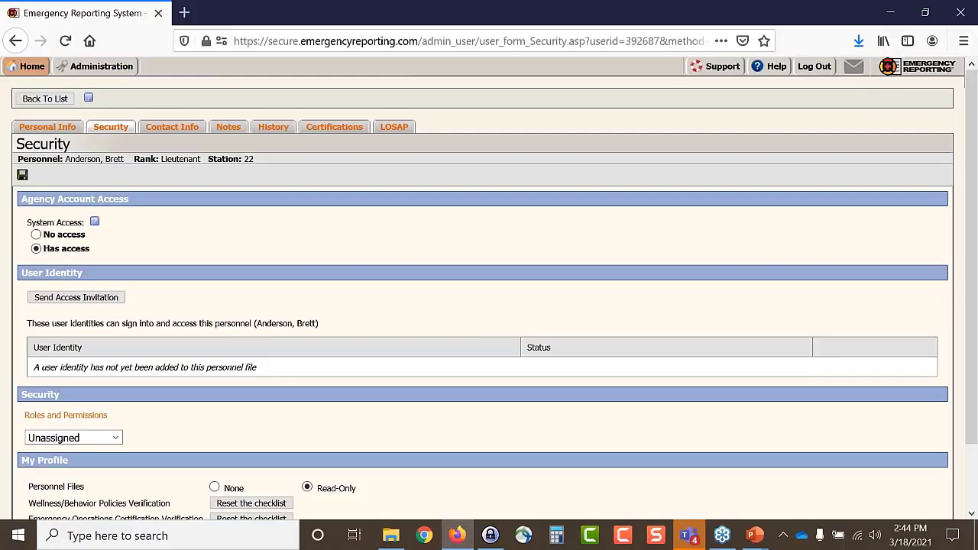
Go to Reports, run report 1016, List of Reports for Personnel, and look through its Administration entries
mouse_move(29, 67)
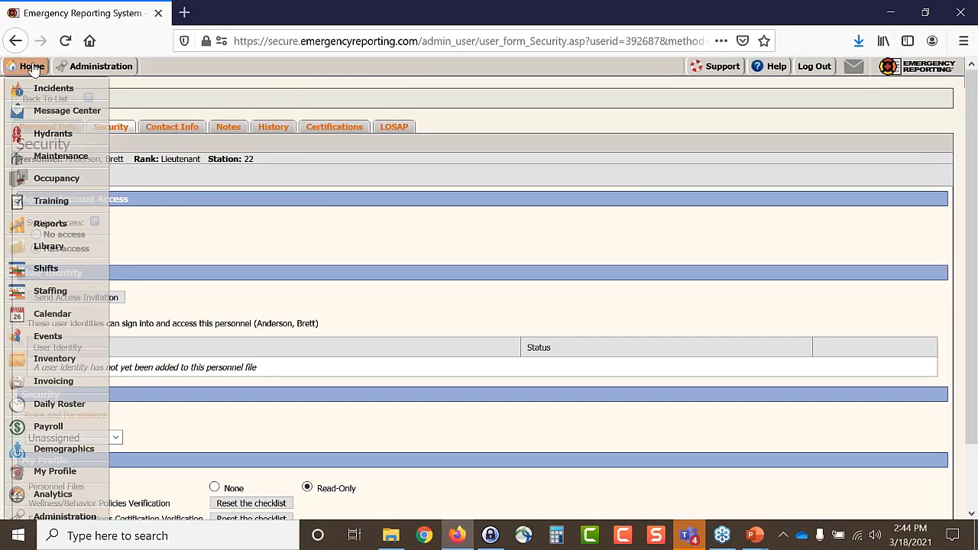
click(61, 223)
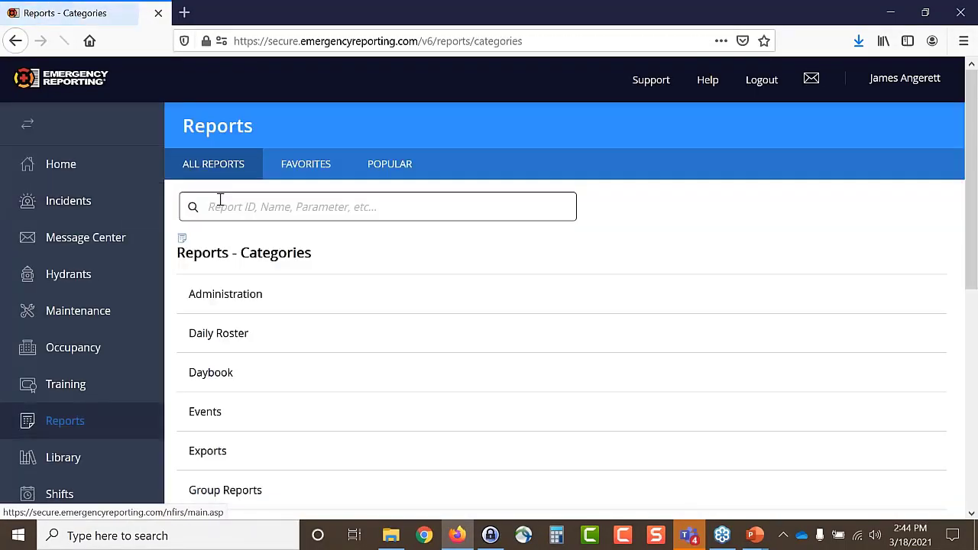
click(229, 207)
text(1010)
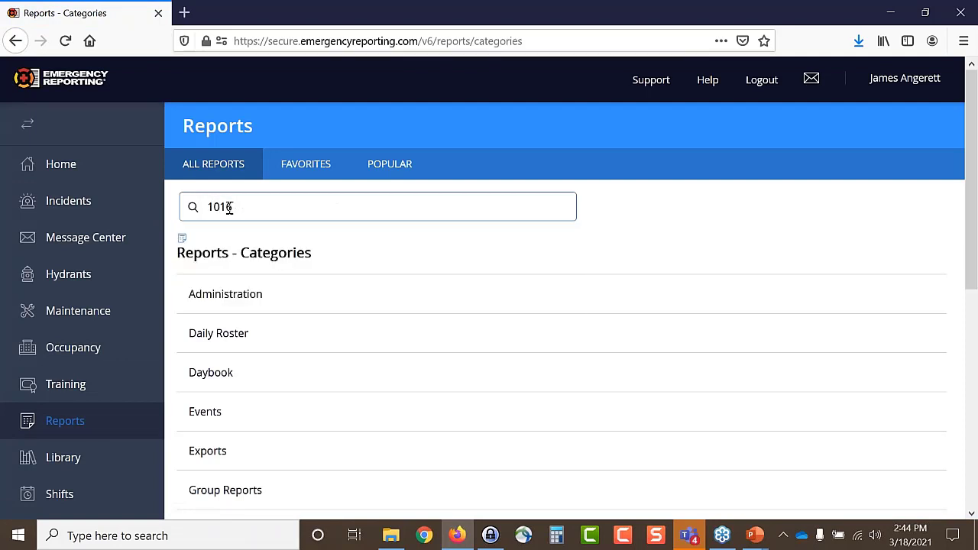
click(281, 334)
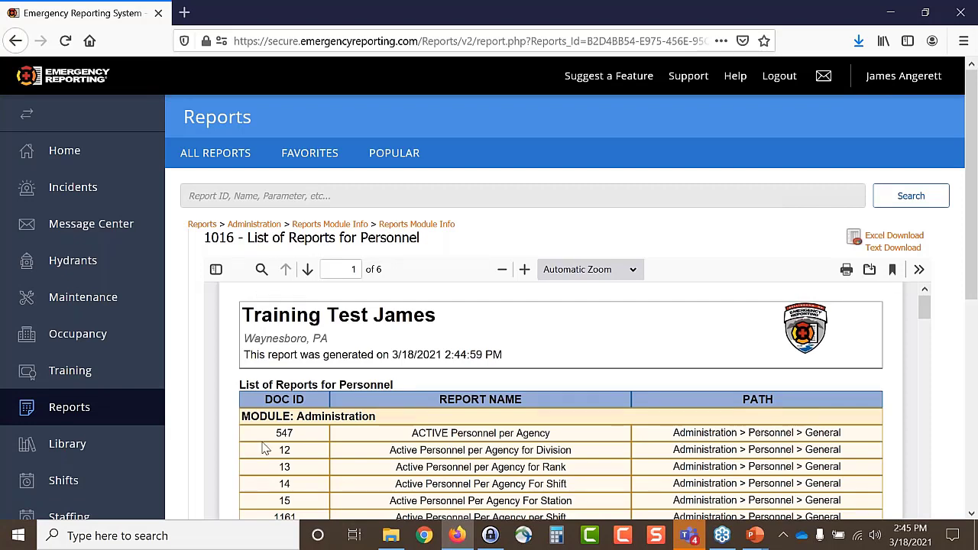
scroll(264, 428, down, 3)
scroll(267, 405, up, 3)
scroll(321, 439, down, 2)
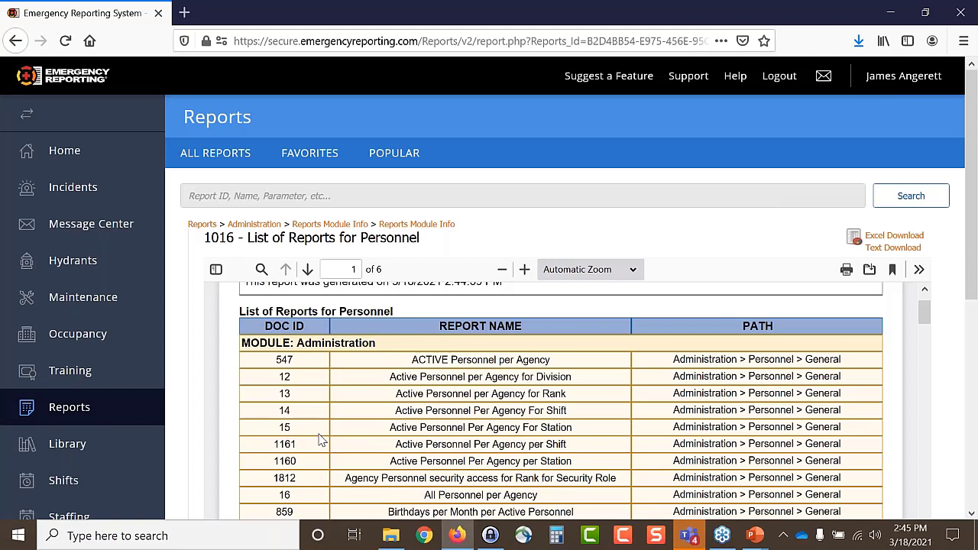
Run report 1015, List of Reports for Incident Type, and look through its entries
click(210, 193)
text(1015)
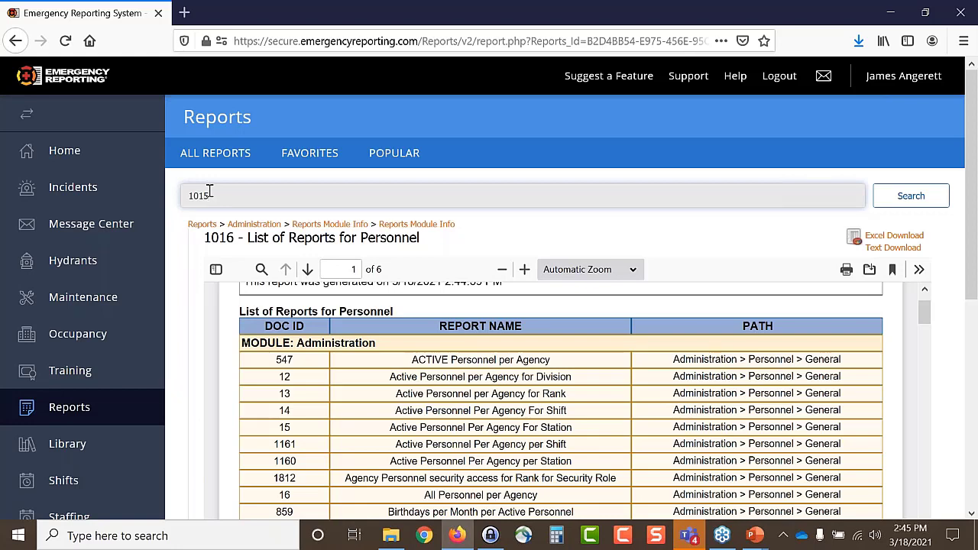
key(Return)
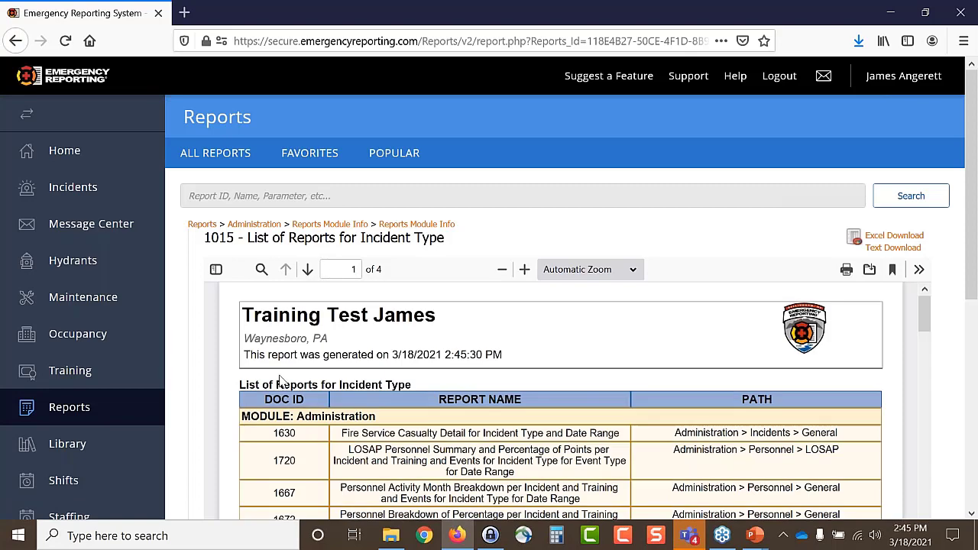
scroll(281, 380, down, 2)
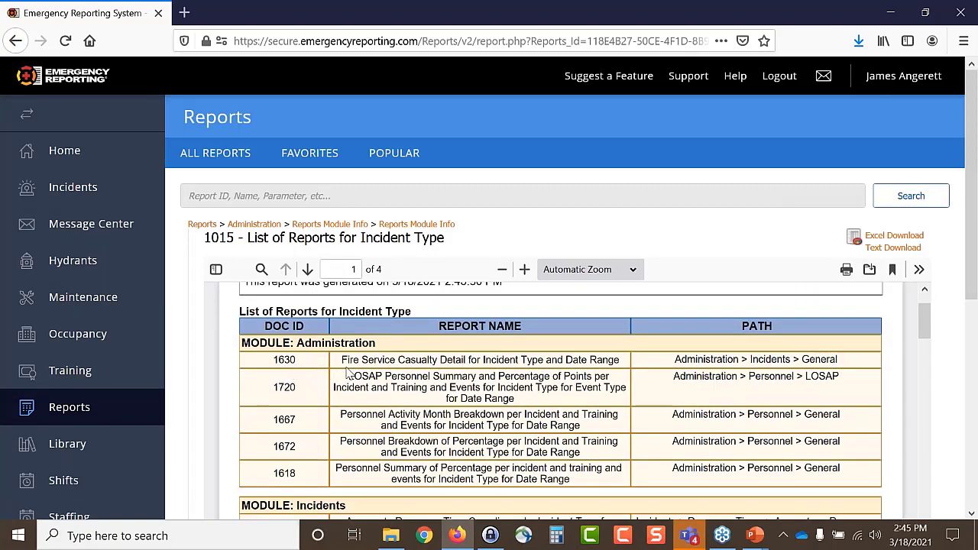
Look through the Incidents entries of the List of Reports for Incident Type, continuing onto page 2
scroll(347, 373, down, 6)
scroll(346, 372, down, 14)
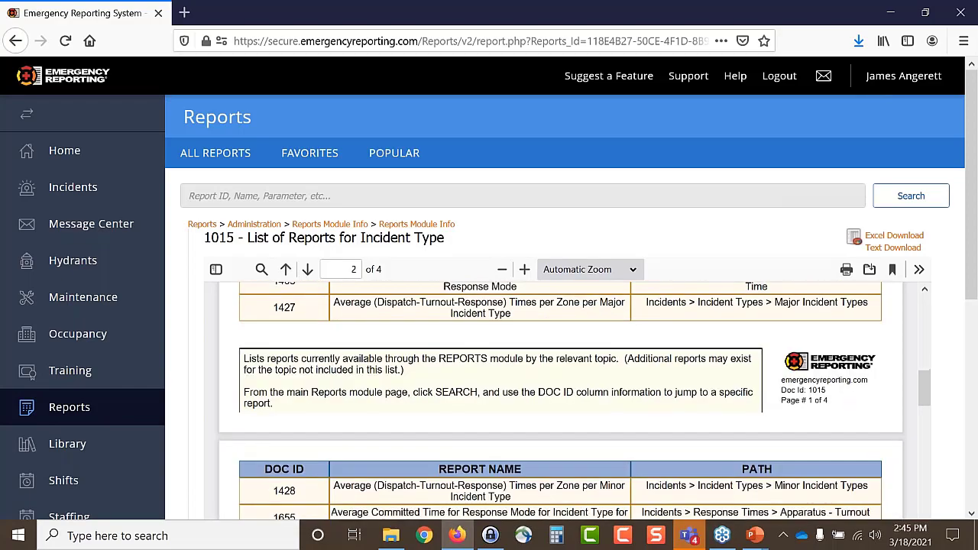
scroll(346, 372, down, 10)
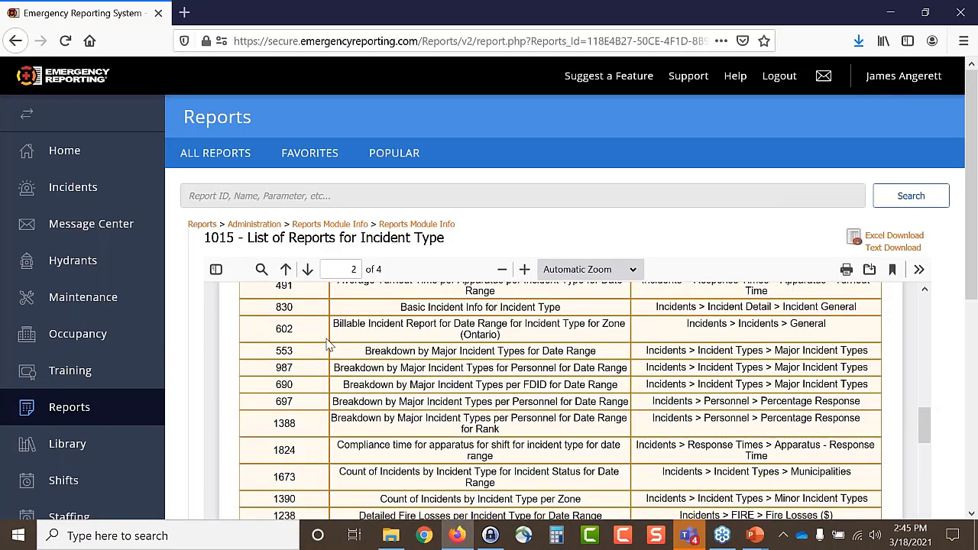
Run report 779, Master List of Reports, enlarge it to 100%, and look through its Administration entries
click(229, 197)
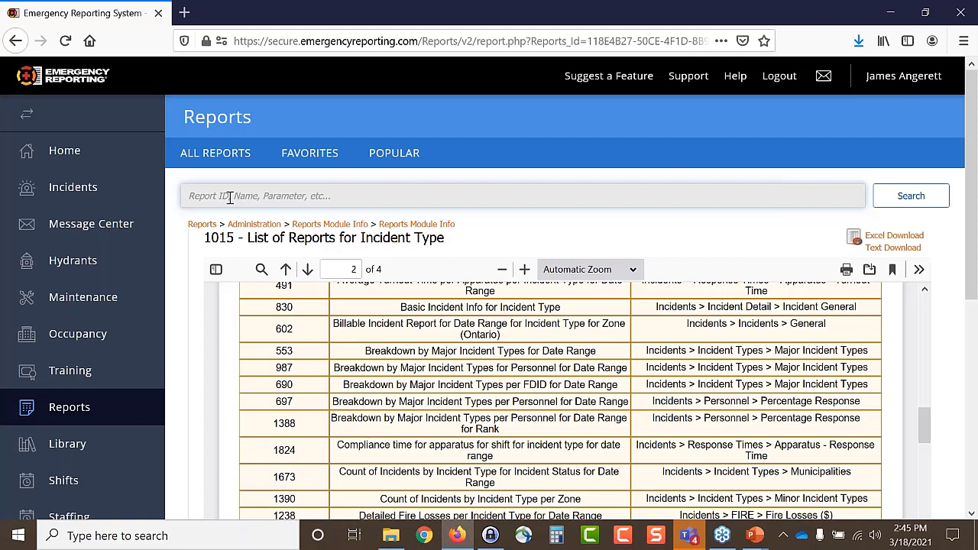
text(779)
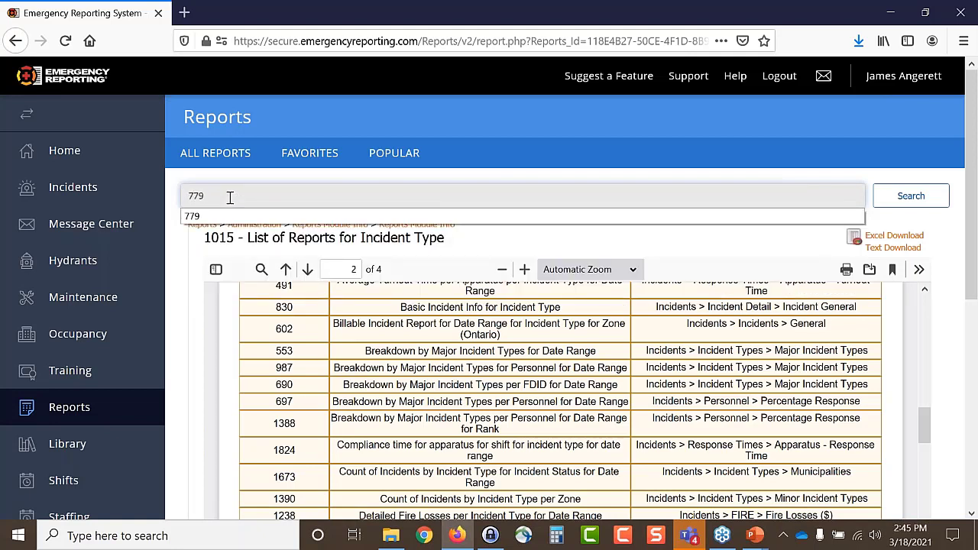
key(Return)
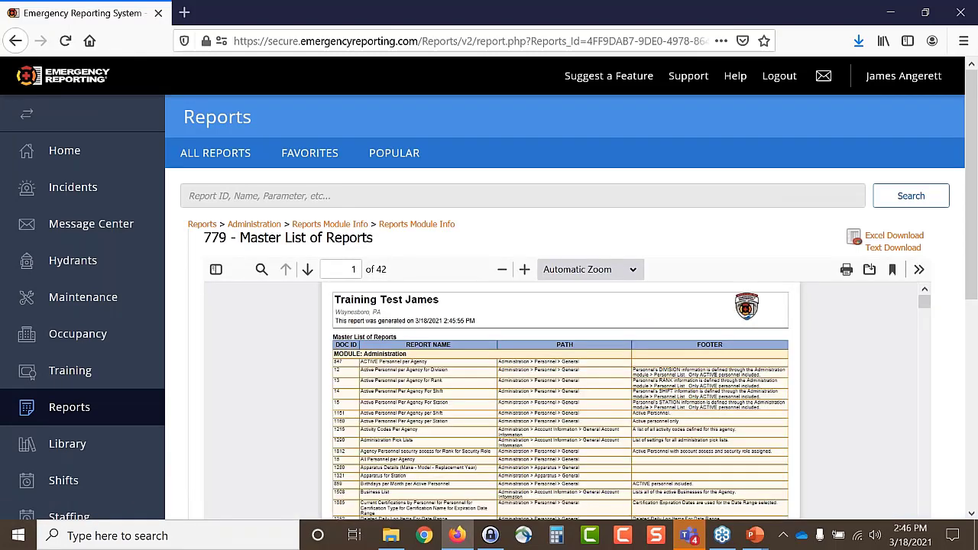
click(525, 269)
click(524, 269)
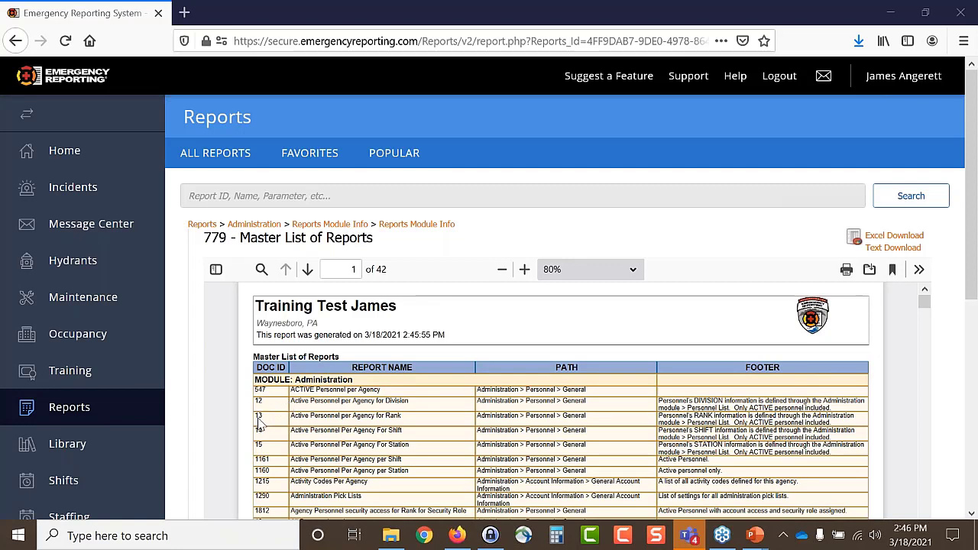
click(524, 271)
click(524, 270)
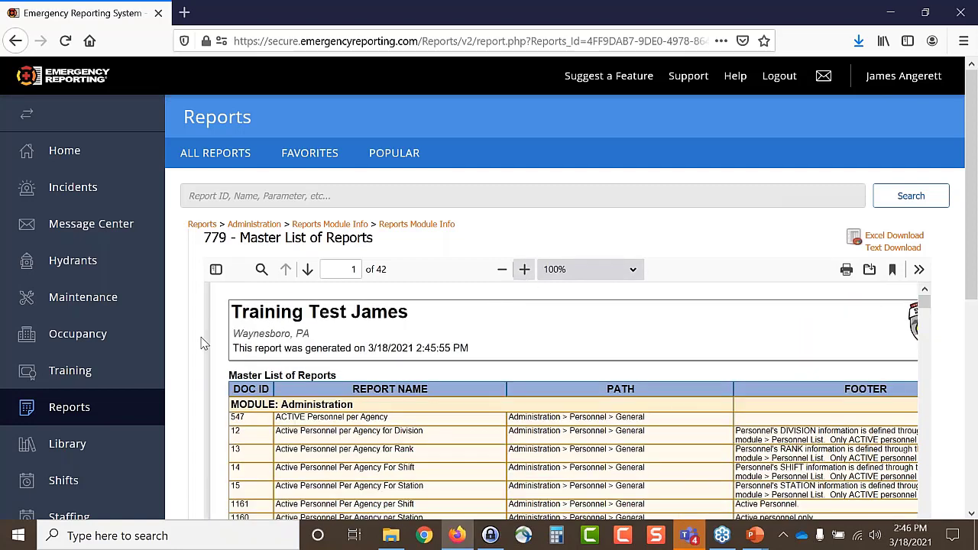
scroll(203, 342, down, 2)
scroll(203, 341, down, 5)
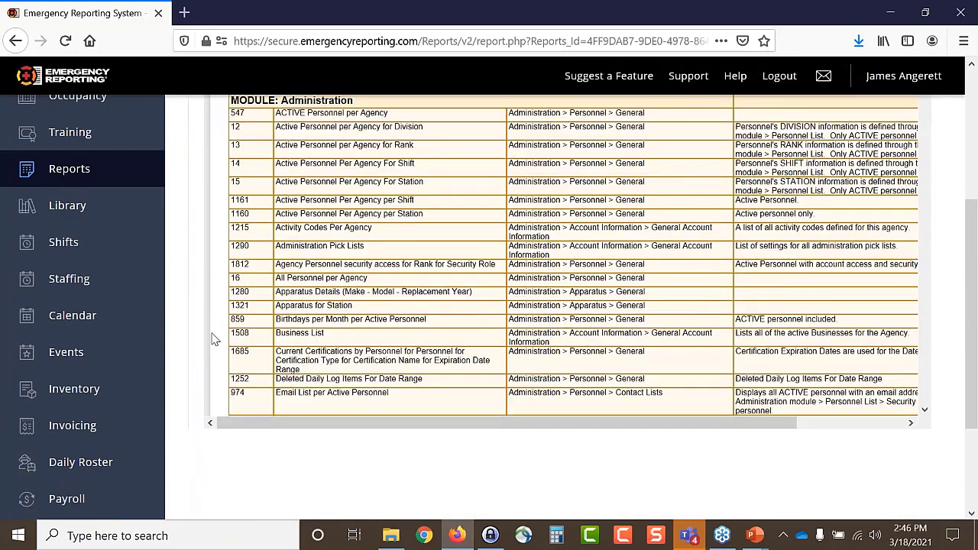
scroll(203, 333, up, 2)
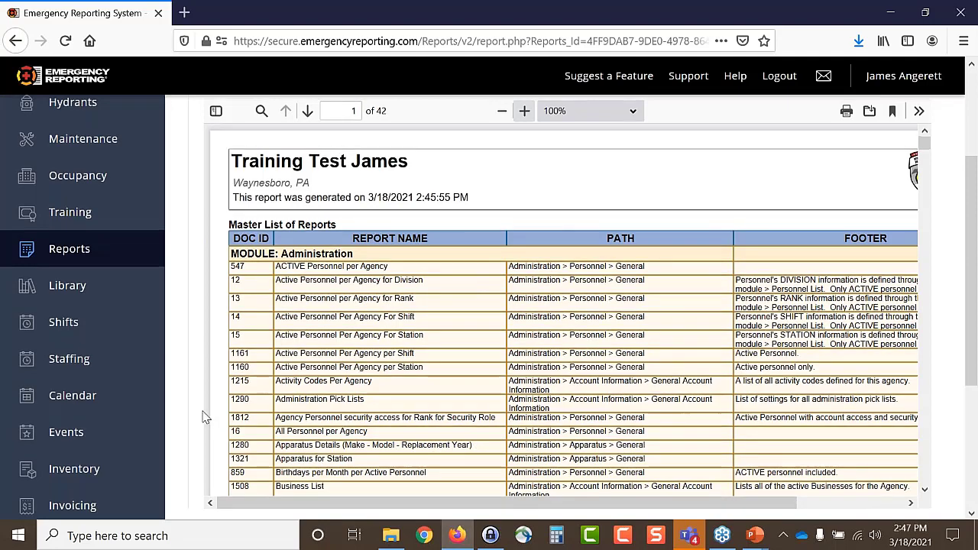
scroll(204, 416, up, 3)
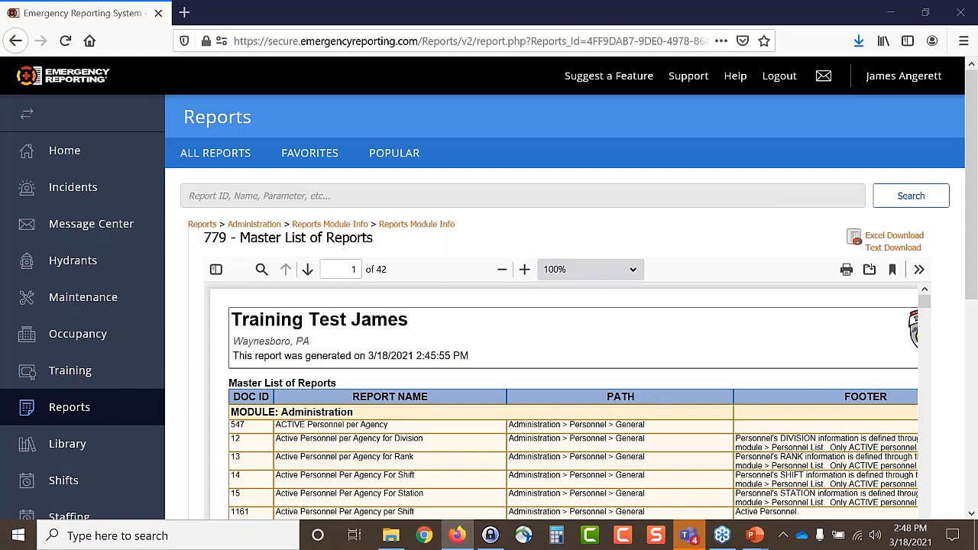
Go to Administration's Personnel List and view the contact info of the first Battalion Chief at Station 161
key(alt+Tab)
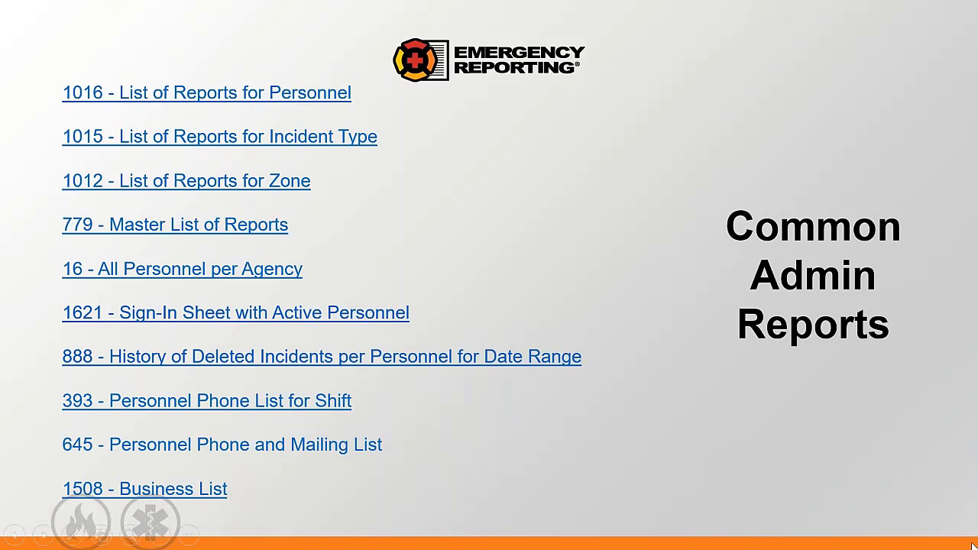
key(alt+Tab)
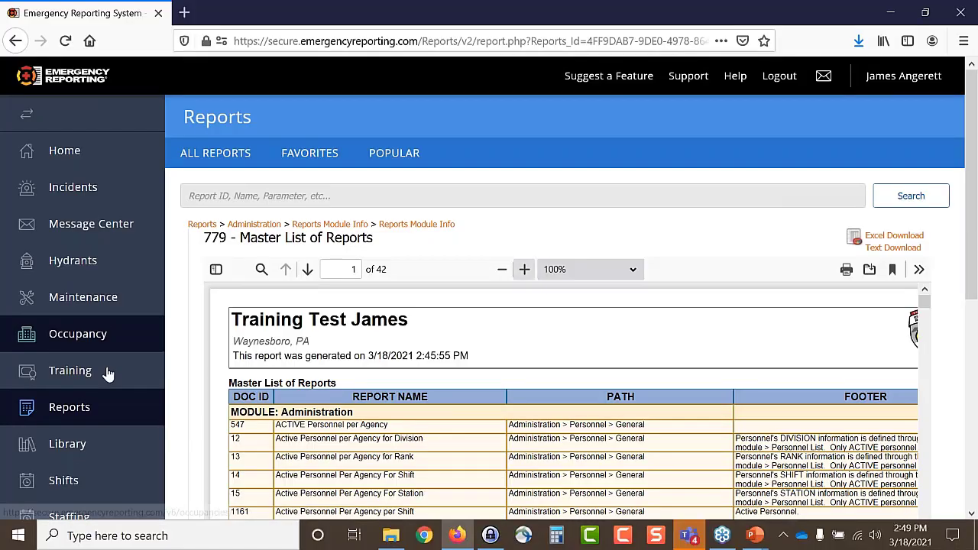
scroll(107, 383, down, 5)
click(108, 503)
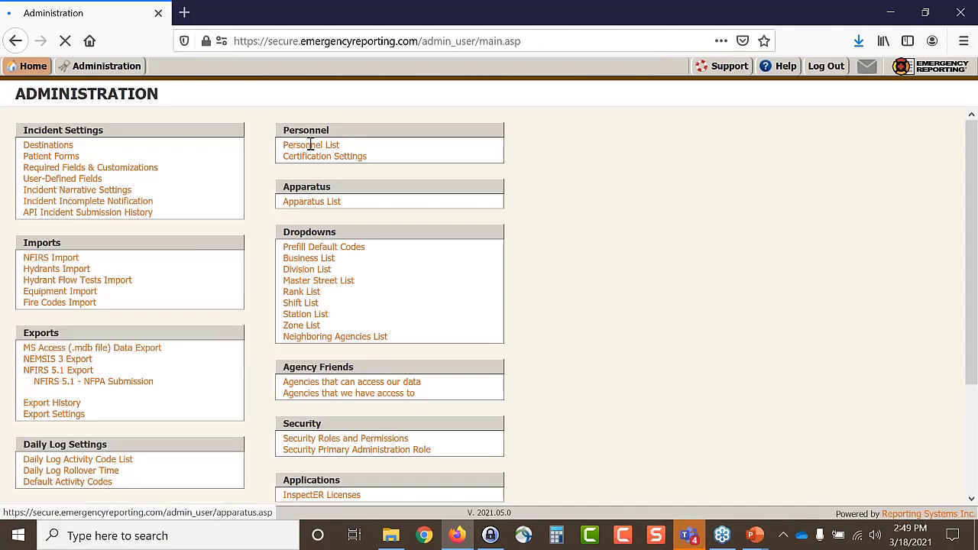
click(311, 145)
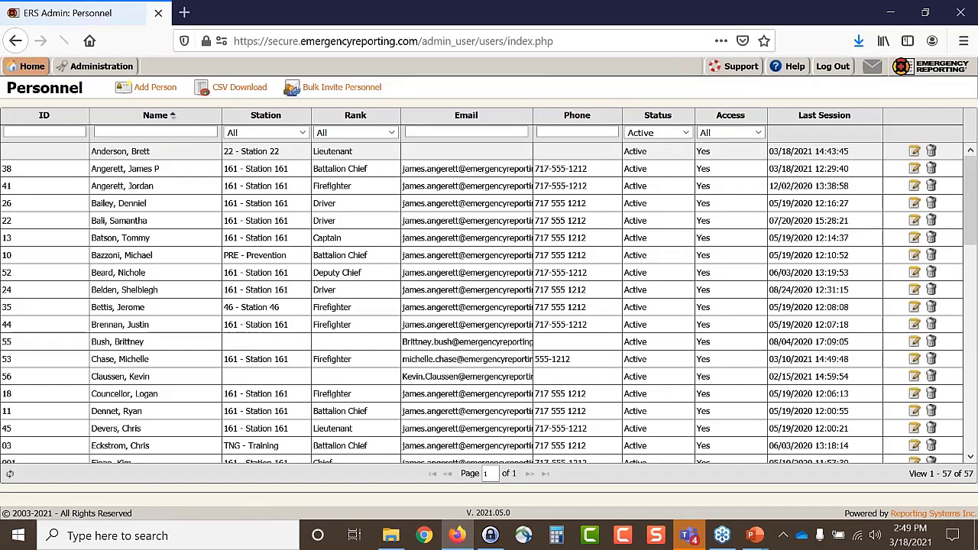
double_click(357, 168)
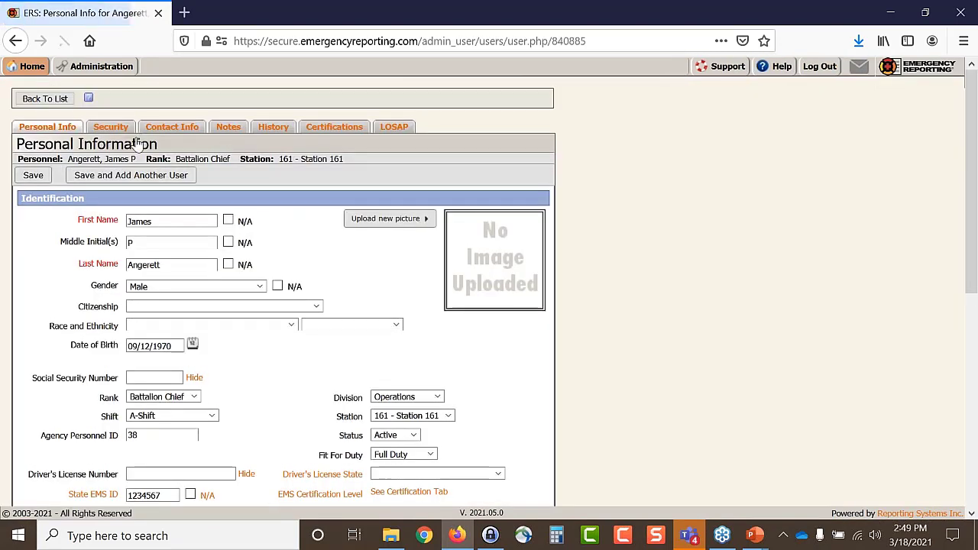
click(172, 127)
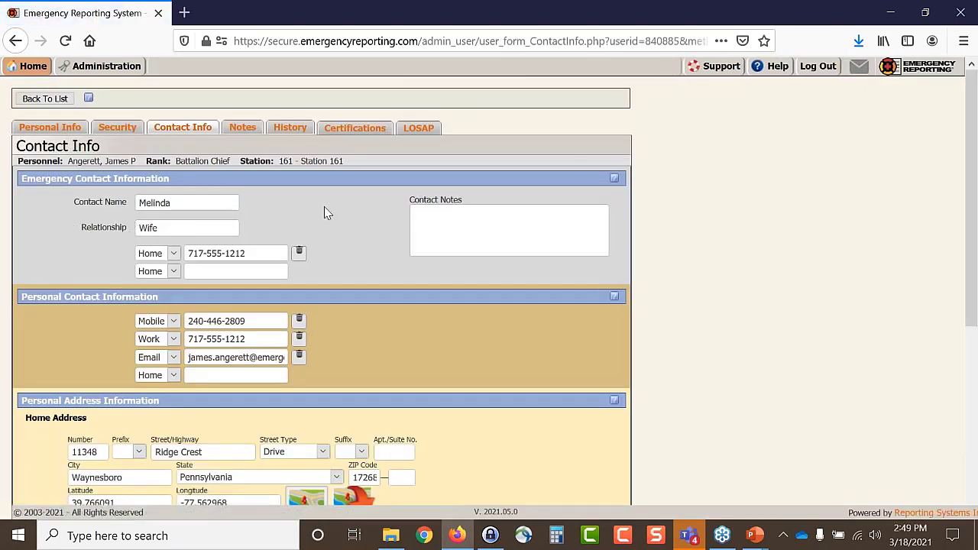
Switch to the slide presentation and advance to the second Common Admin Reports slide
key(alt+Left)
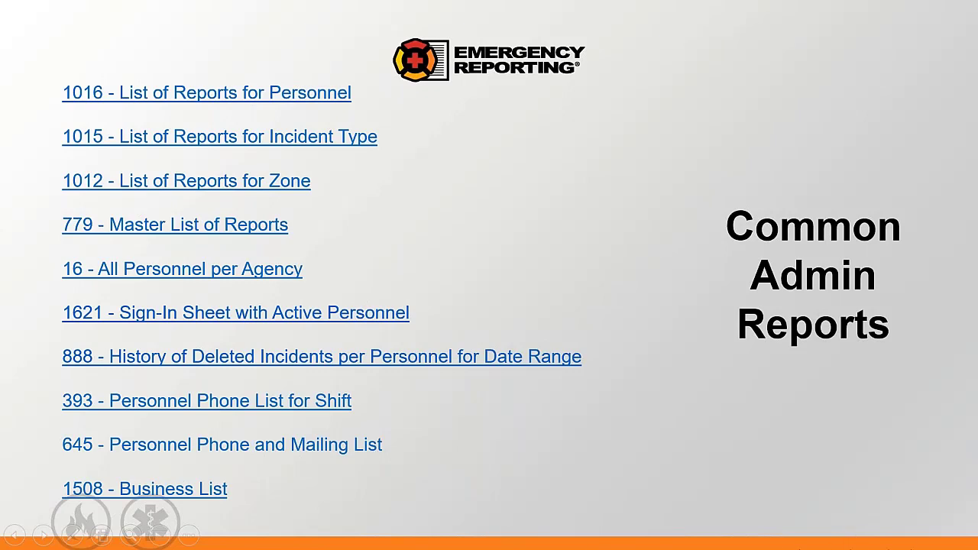
key(Right)
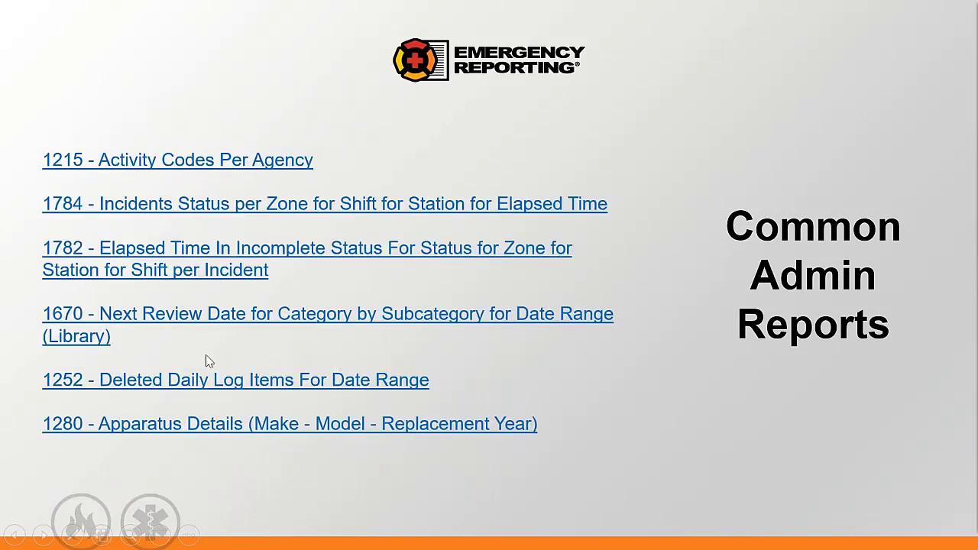
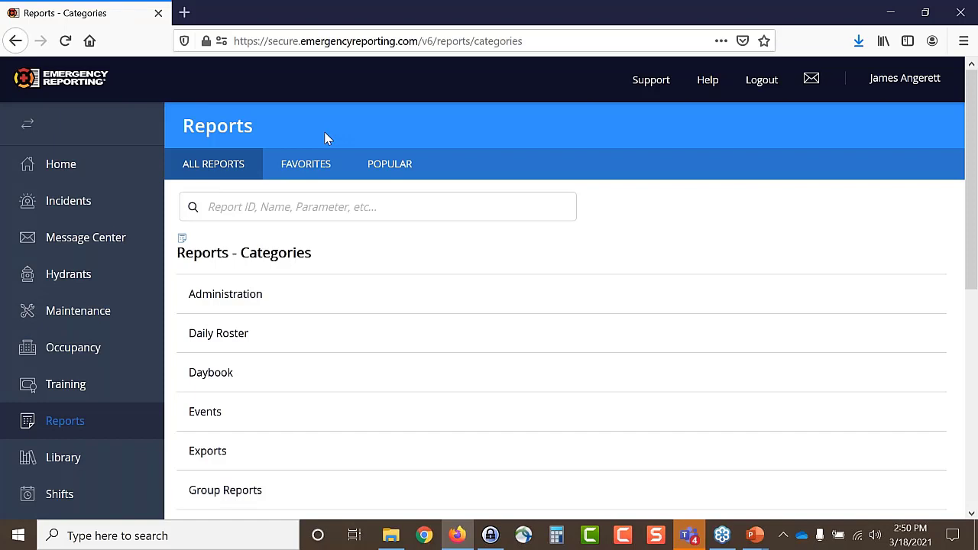
Run report 779, Master List of Reports, from the Reports categories page and enlarge it to 90%
click(306, 210)
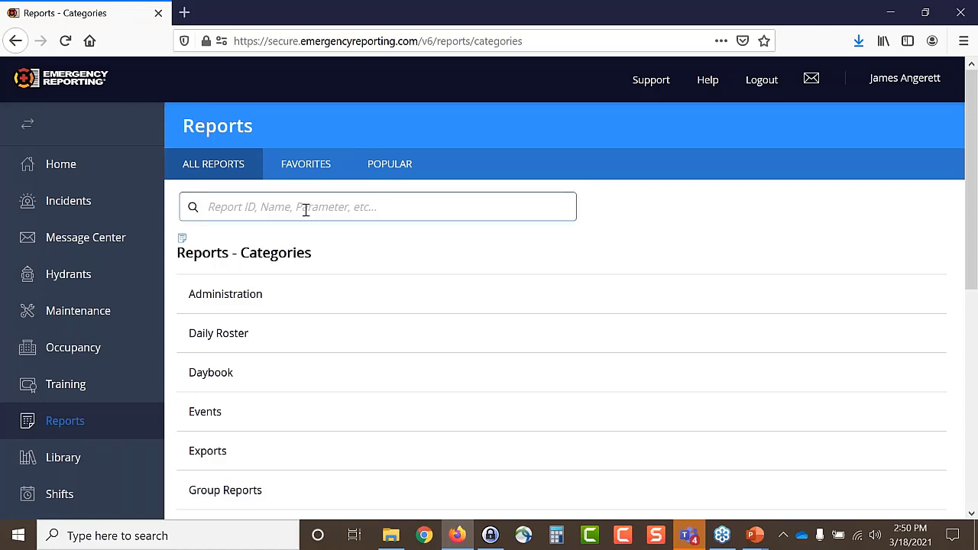
text(779)
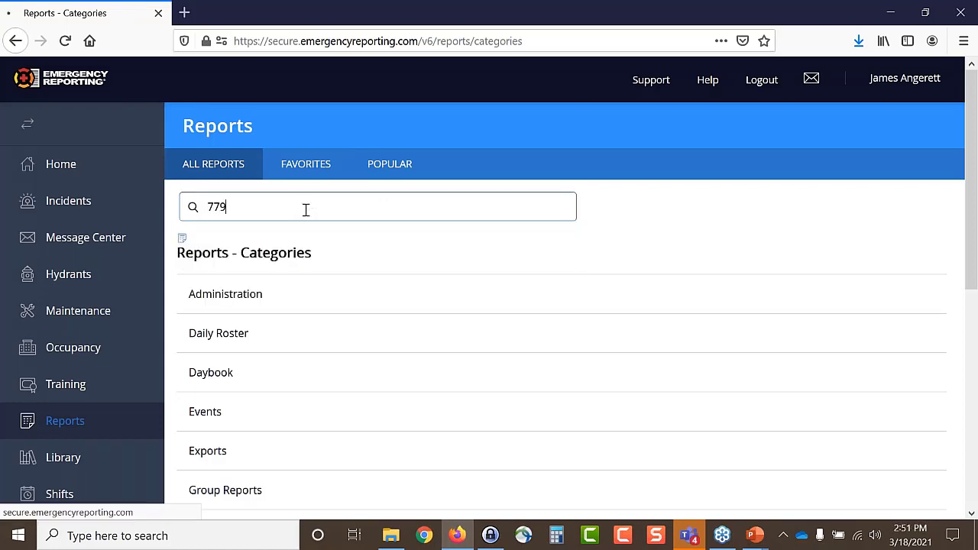
key(Return)
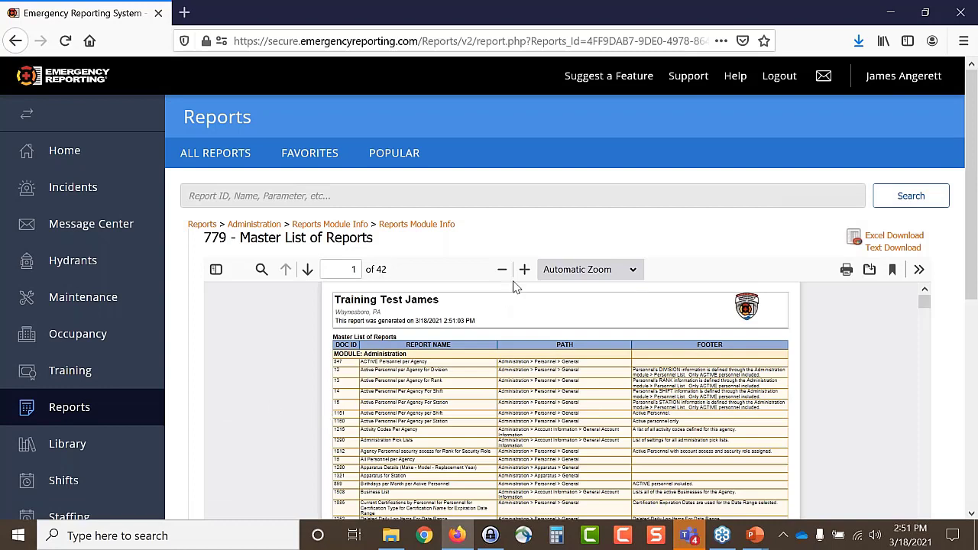
click(524, 271)
click(525, 271)
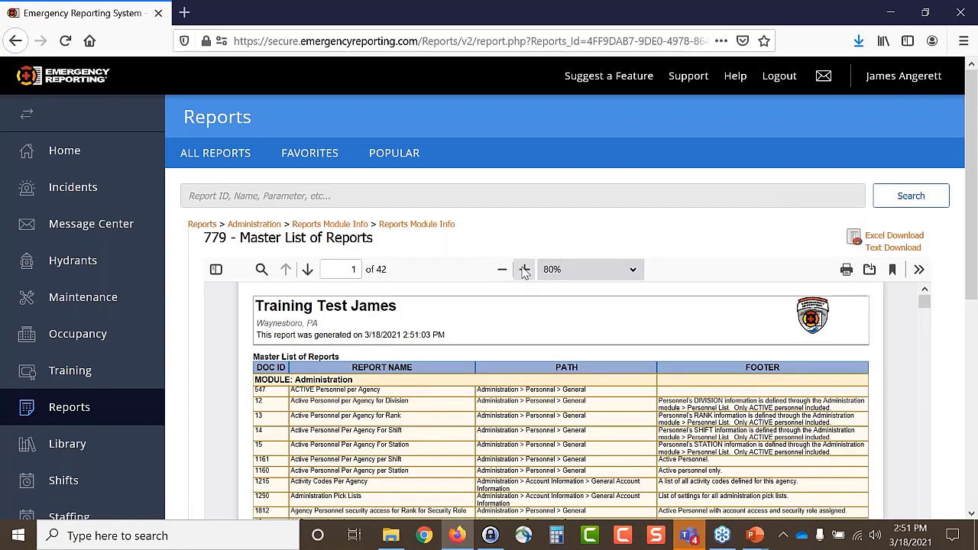
click(524, 271)
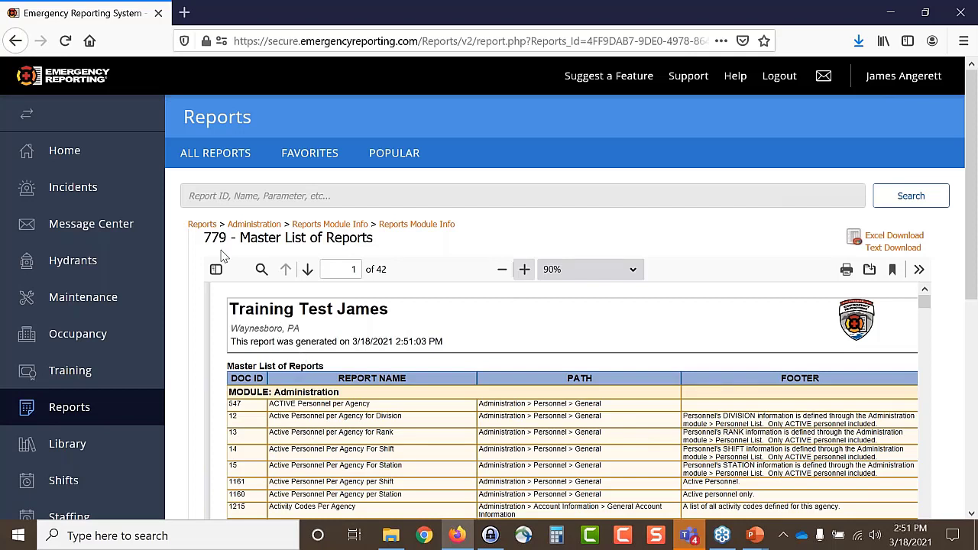
Duplicate the browser tab holding the Master List of Reports and return to the original tab
right_click(65, 20)
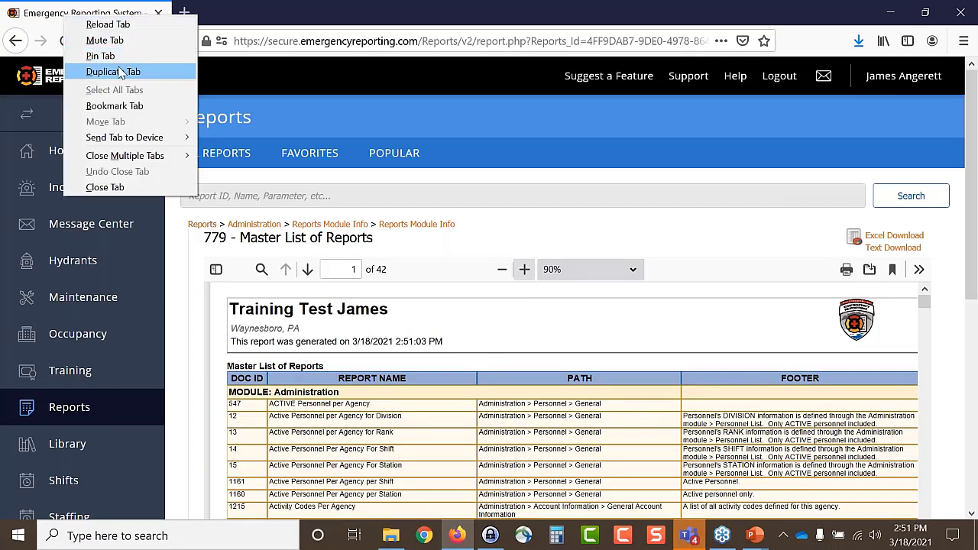
click(119, 73)
click(84, 13)
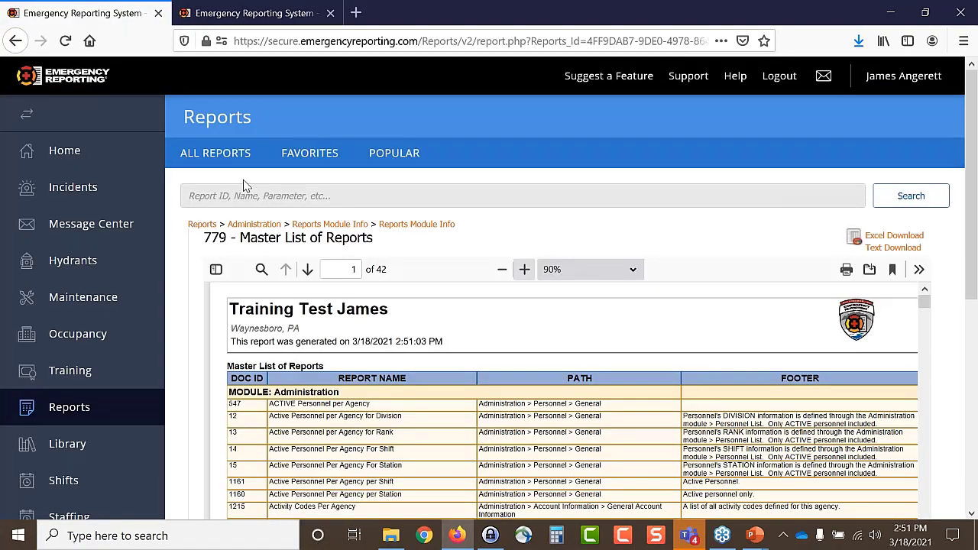
Browse the Master List of Reports to page 11 and find the ID of the apparatus turnout compliance report for incident response mode
scroll(766, 397, down, 5)
scroll(767, 396, down, 2)
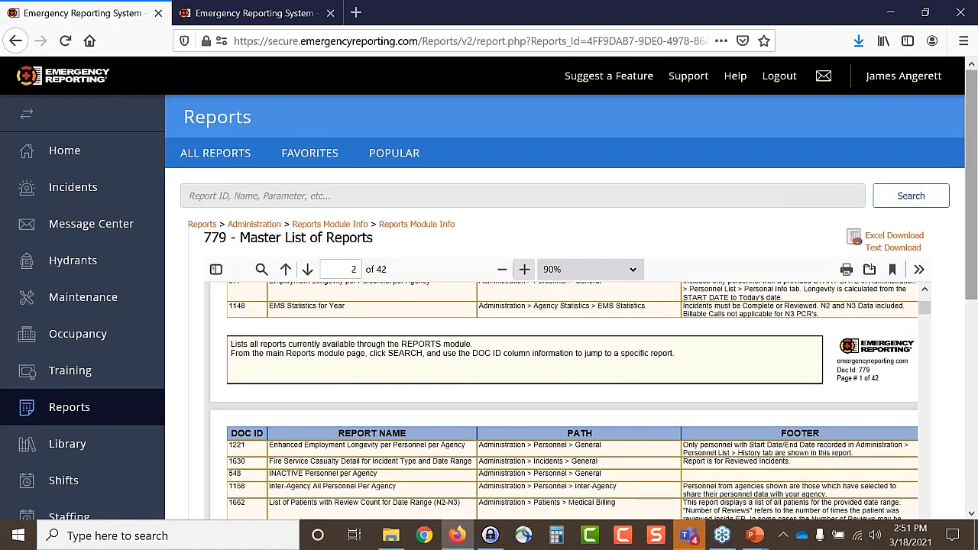
scroll(724, 422, down, 15)
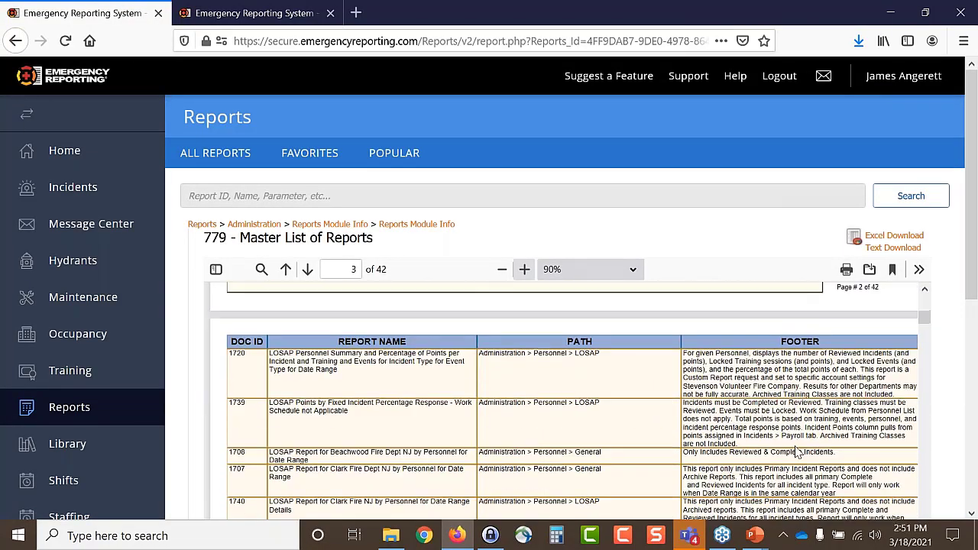
scroll(930, 433, down, 20)
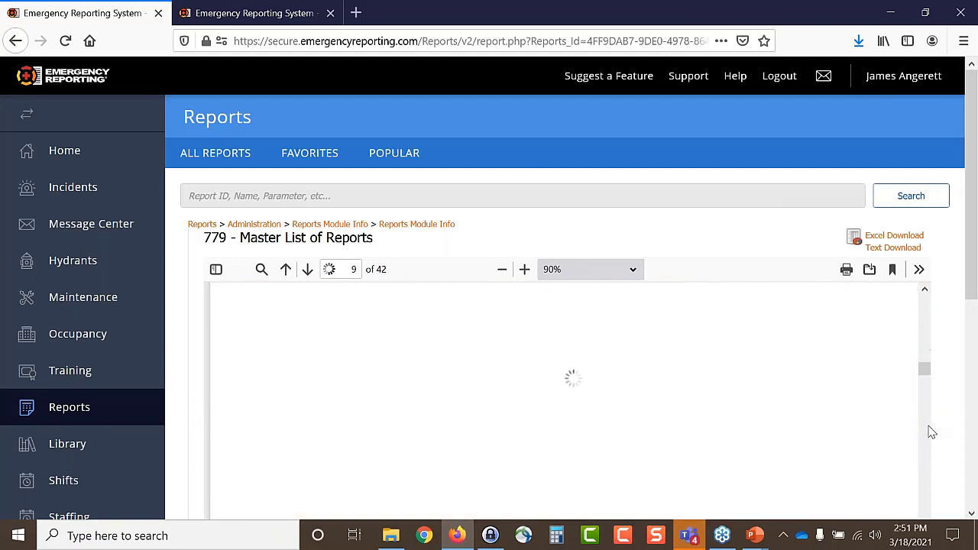
scroll(446, 387, down, 2)
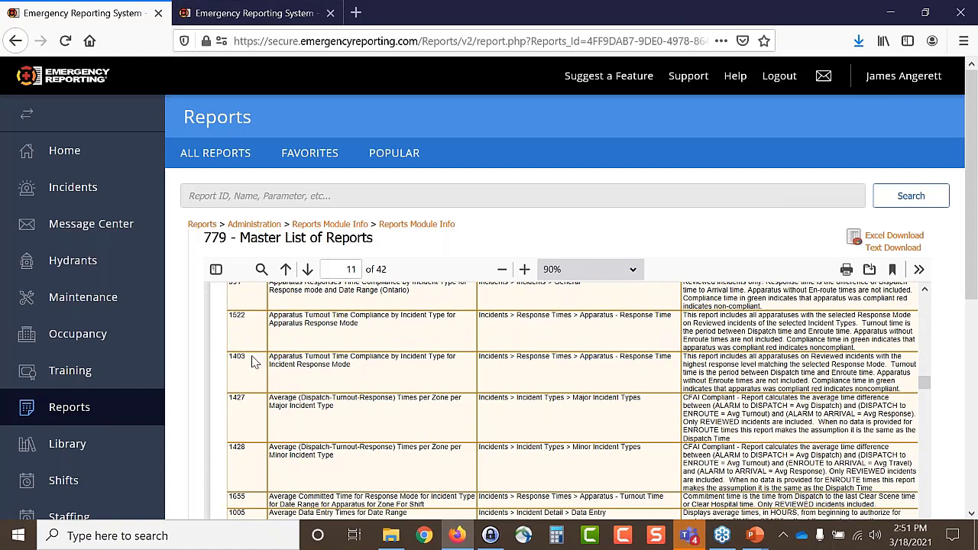
drag(232, 361, 233, 357)
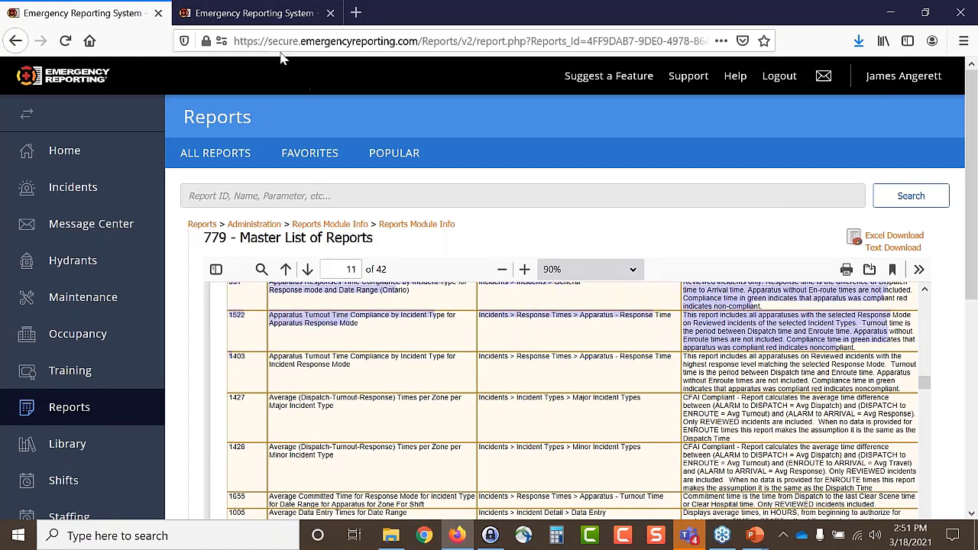
In the duplicated tab, open report 1403, try to create it with blank dates and response mode, and dismiss the warning
click(244, 13)
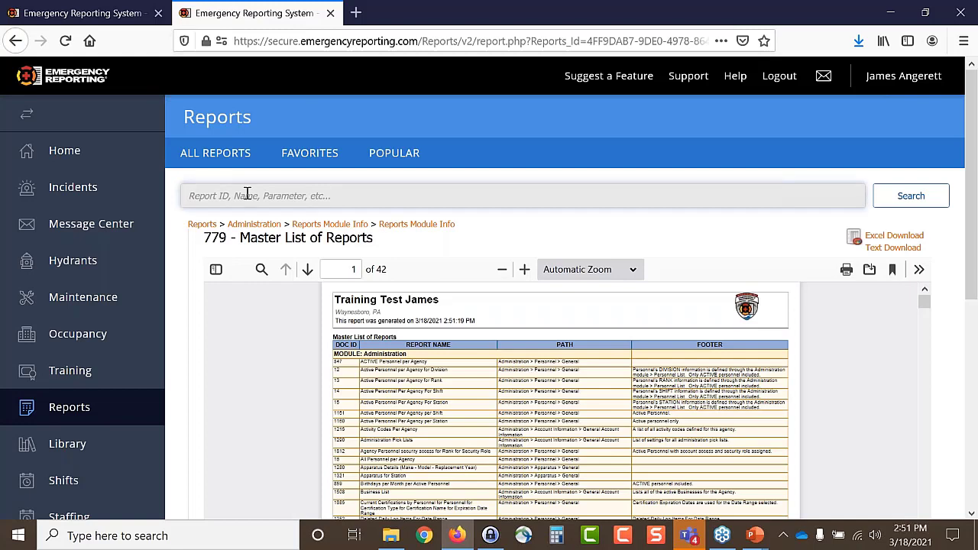
click(247, 195)
text(1403)
key(Return)
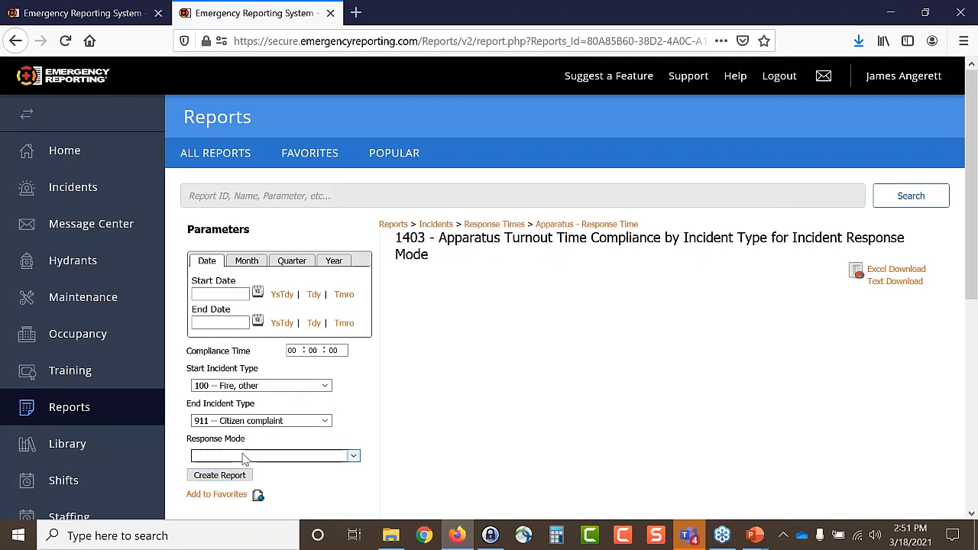
click(219, 477)
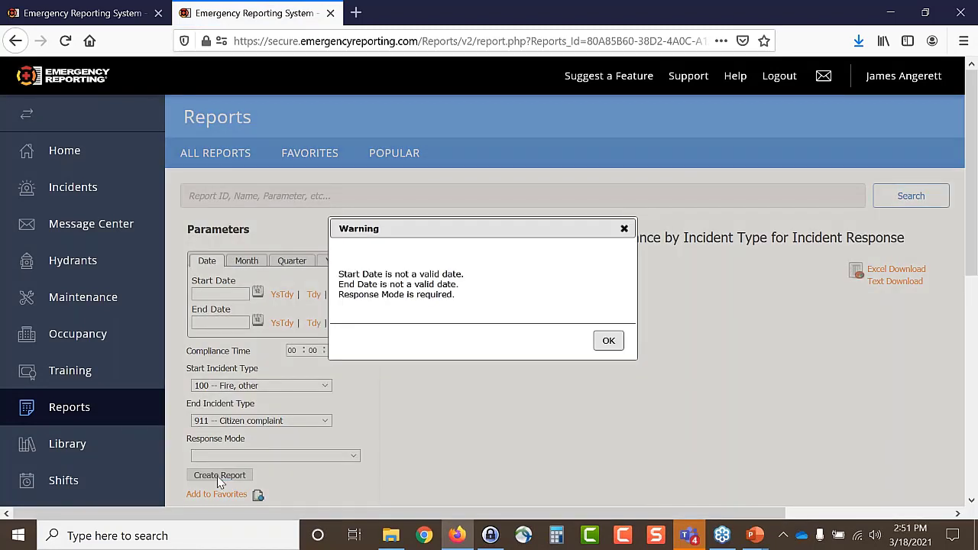
click(608, 342)
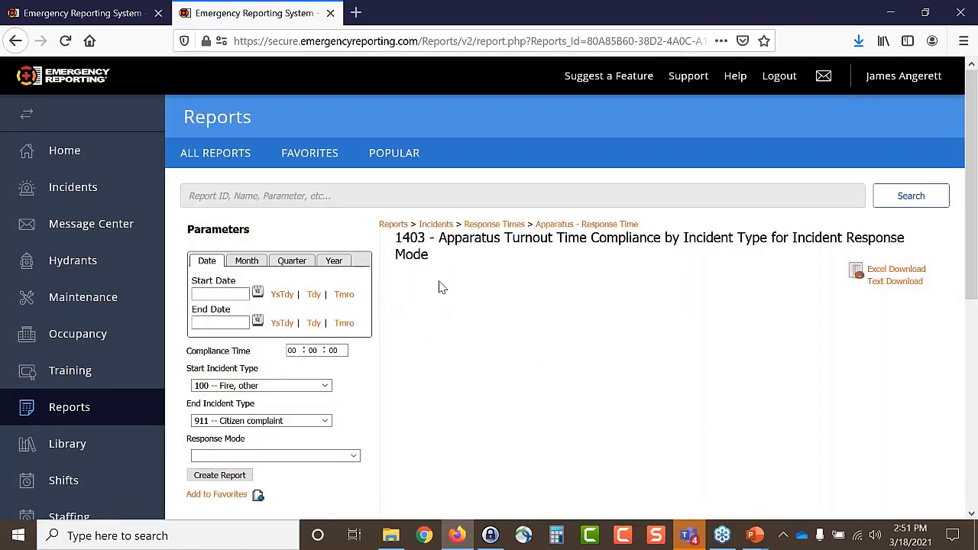
Return to the Master List of Reports tab and browse the report entries from page 11 to page 12
click(79, 15)
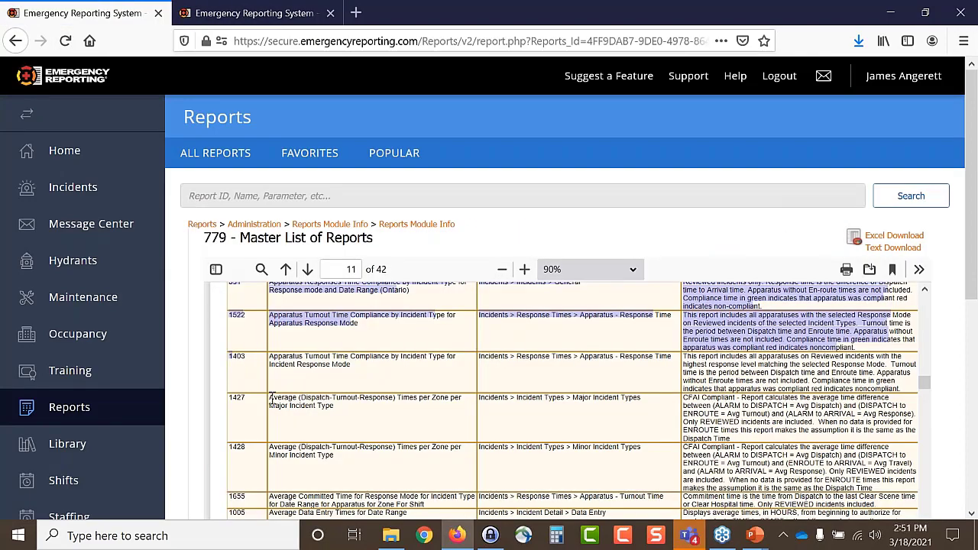
scroll(573, 399, down, 5)
scroll(573, 399, down, 5)
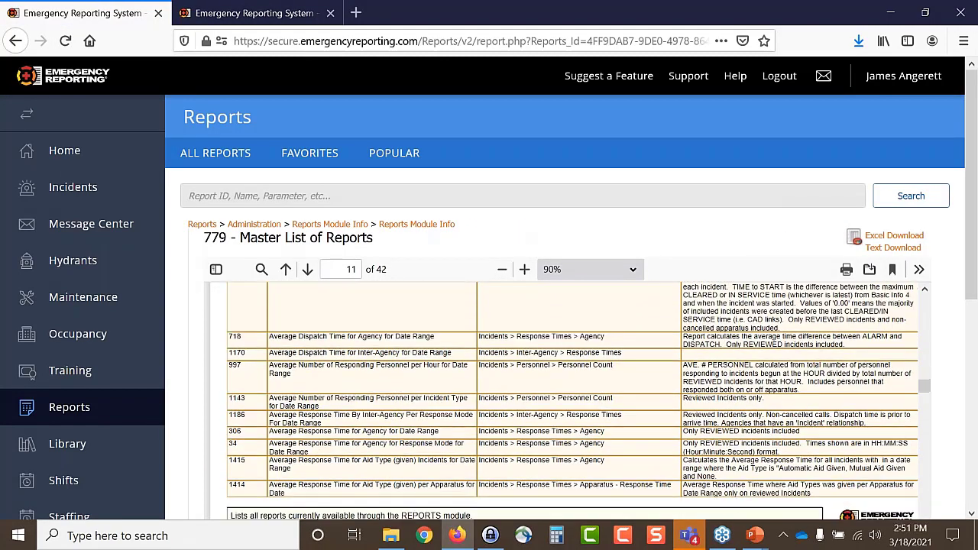
scroll(573, 400, down, 3)
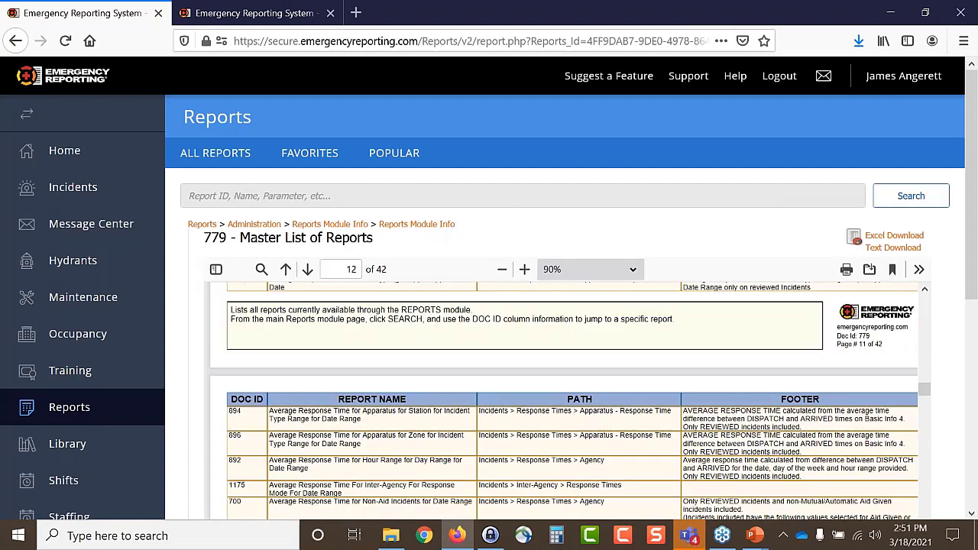
scroll(573, 400, up, 2)
scroll(281, 407, up, 3)
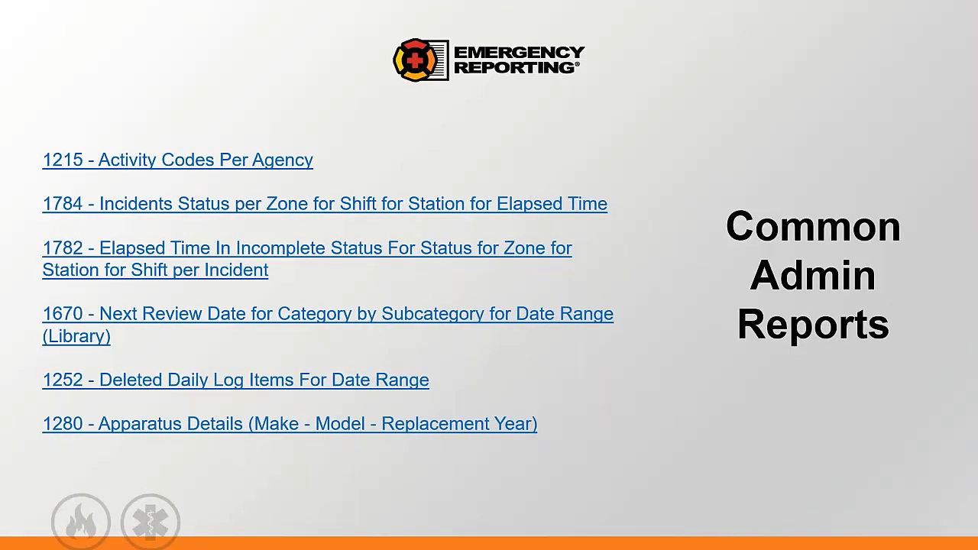
Advance the slide show past Common Admin Reports, switch back to Firefox and open the roles and permissions list in Administration
key(Right)
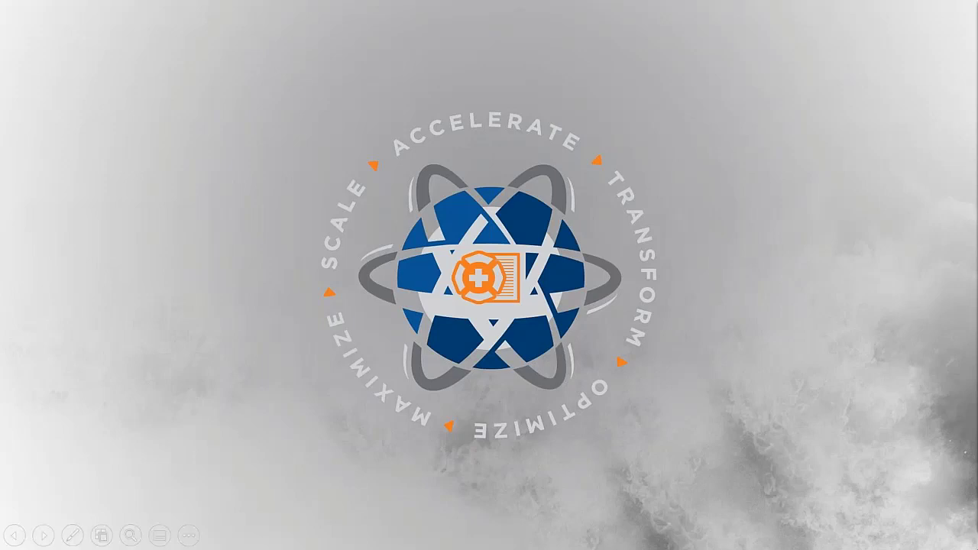
key(alt+Tab)
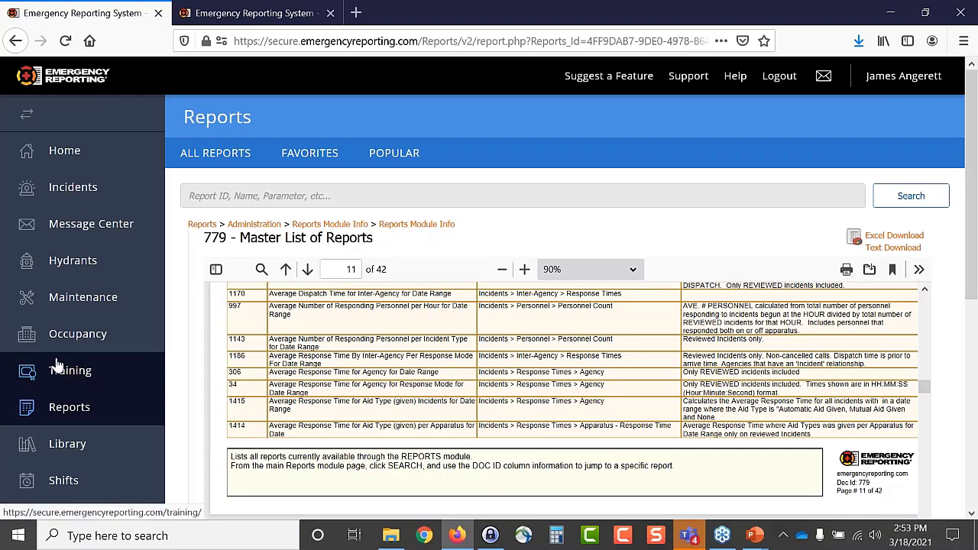
scroll(55, 365, down, 5)
click(91, 509)
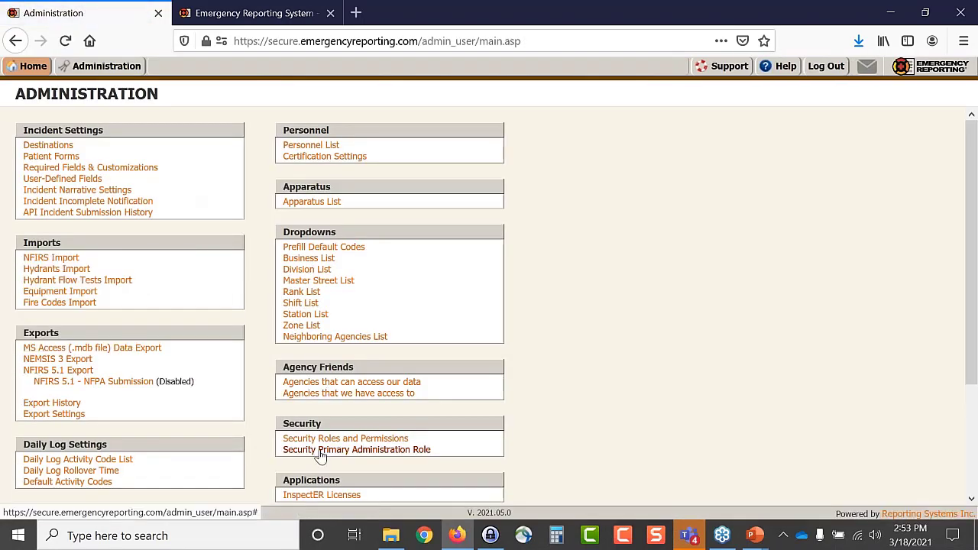
click(320, 448)
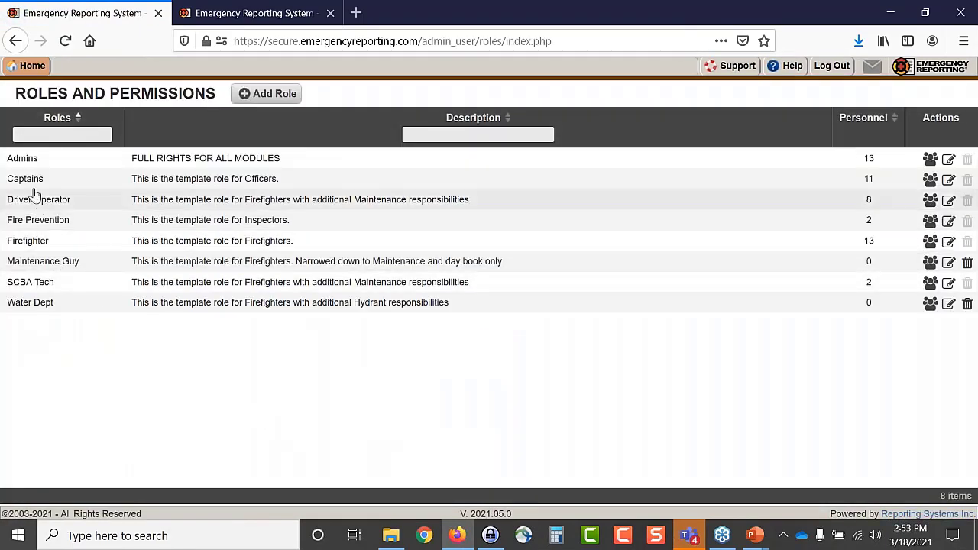
Try granting the Captains role full access to Modify settings in its Occupancy Module permissions
click(33, 182)
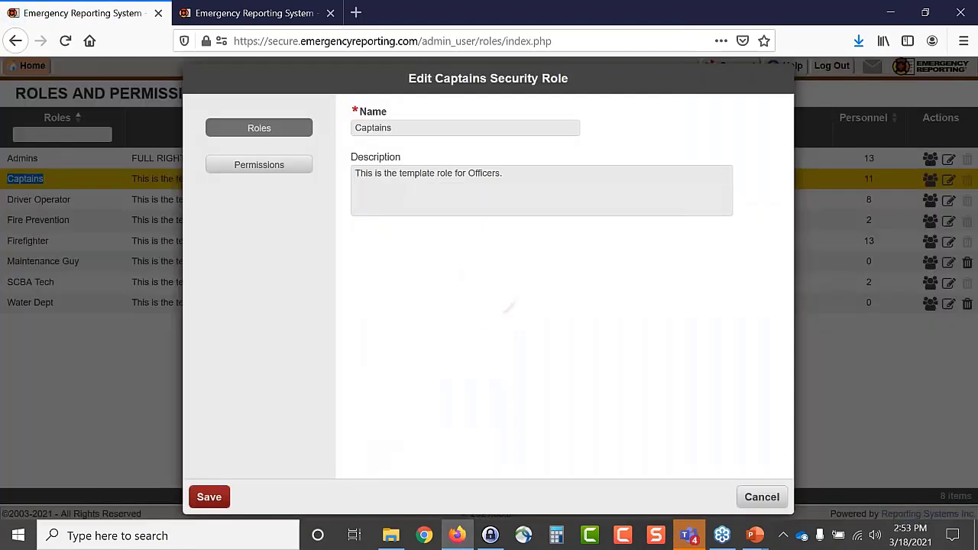
click(257, 165)
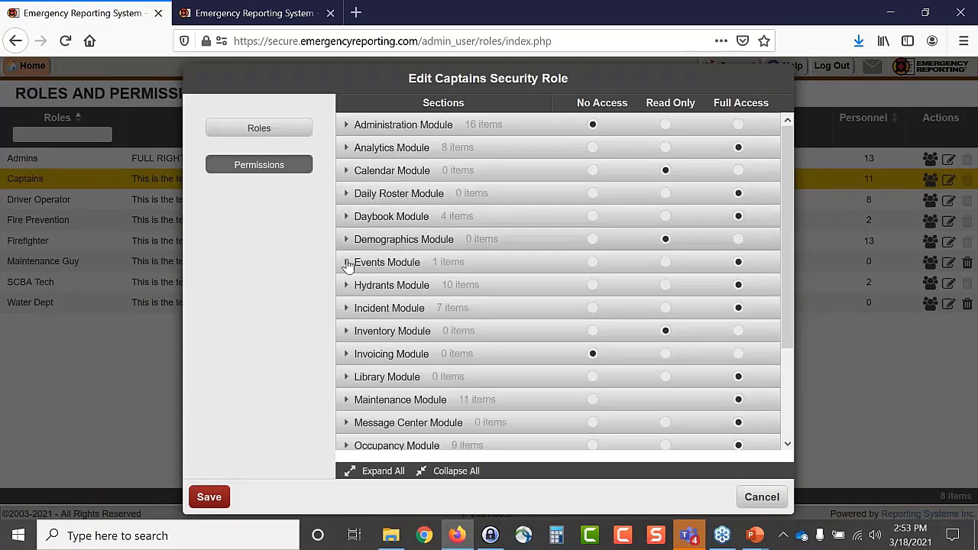
scroll(349, 344, down, 3)
click(347, 326)
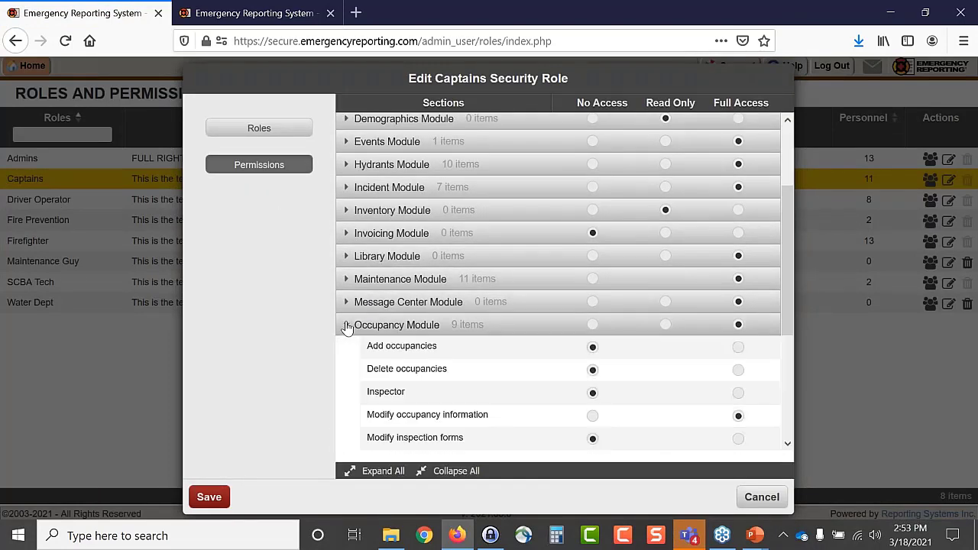
scroll(347, 327, down, 3)
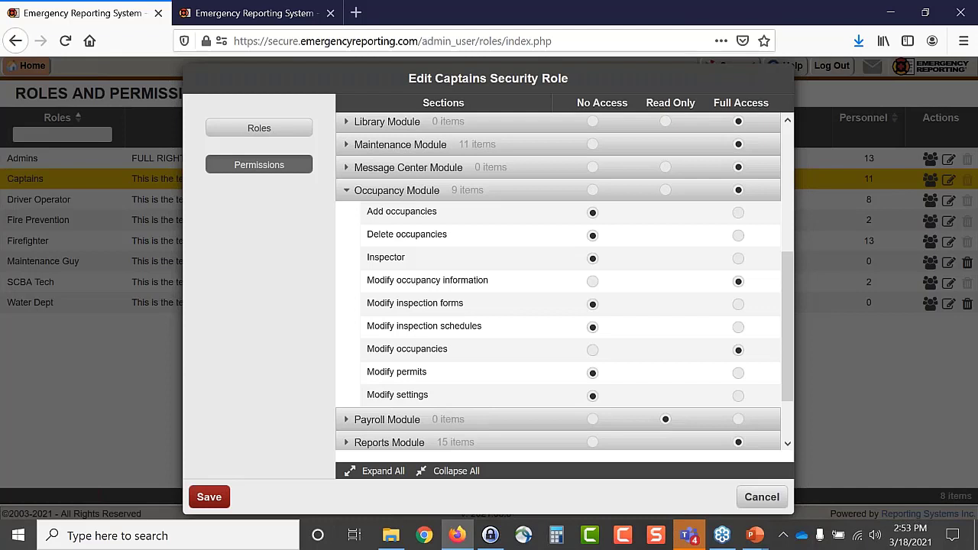
drag(428, 396, 368, 396)
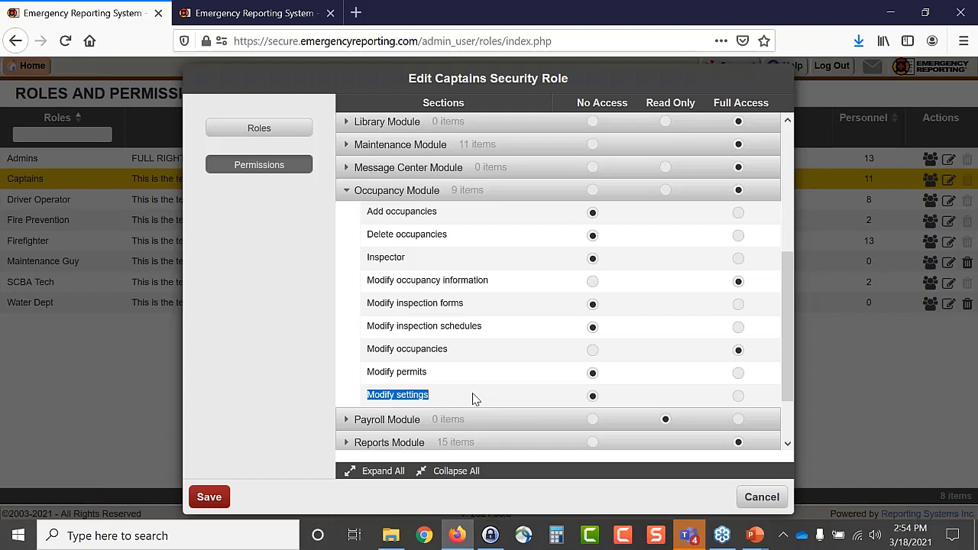
click(739, 397)
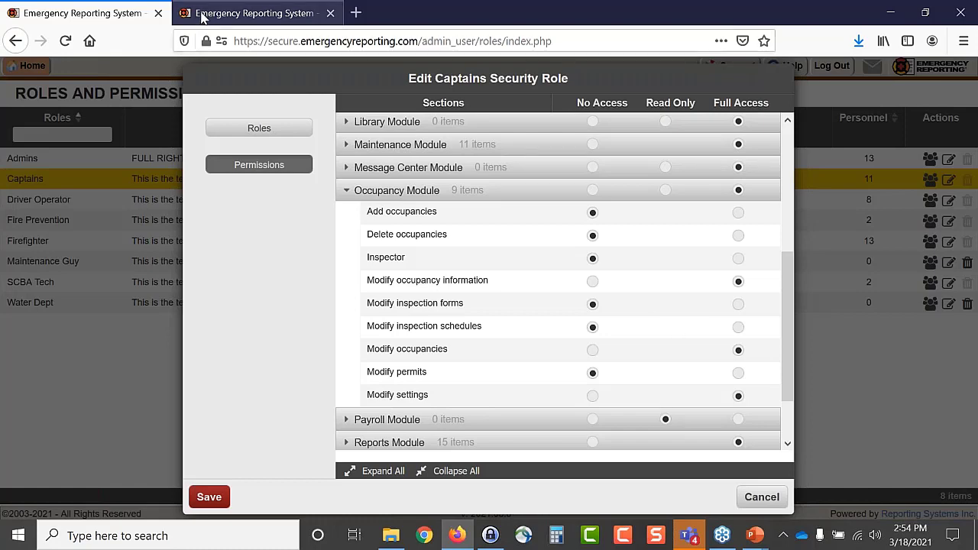
Open the Support site from the report 1403 tab and sign in with the saved credentials
click(240, 21)
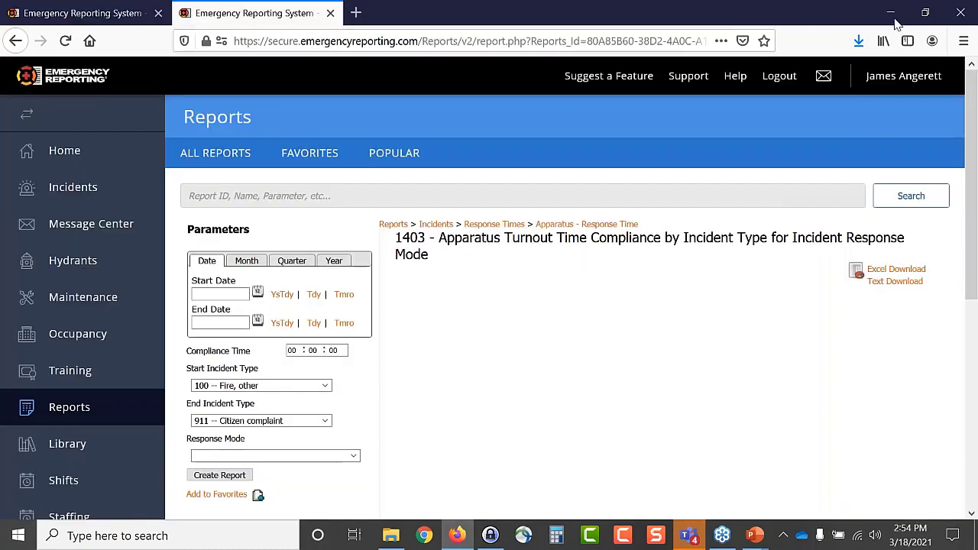
click(691, 80)
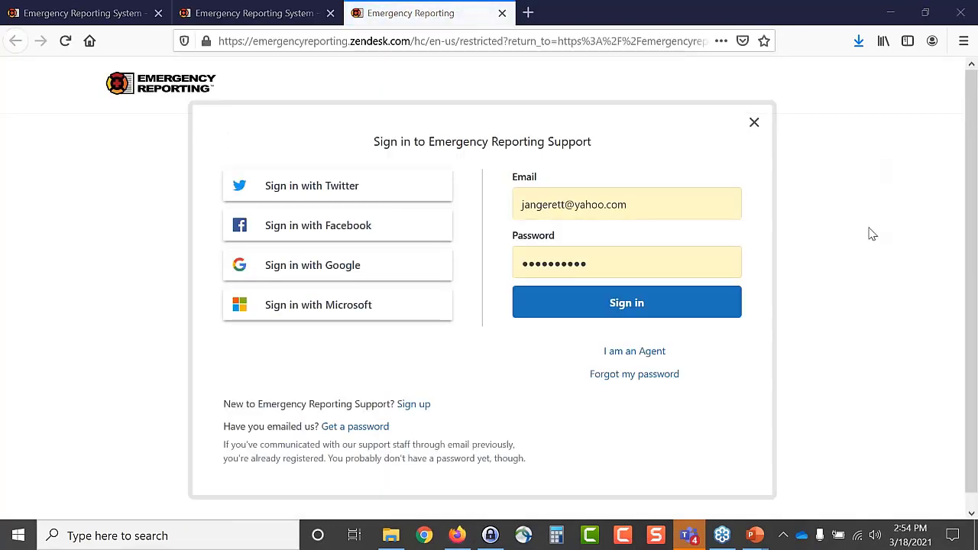
click(604, 313)
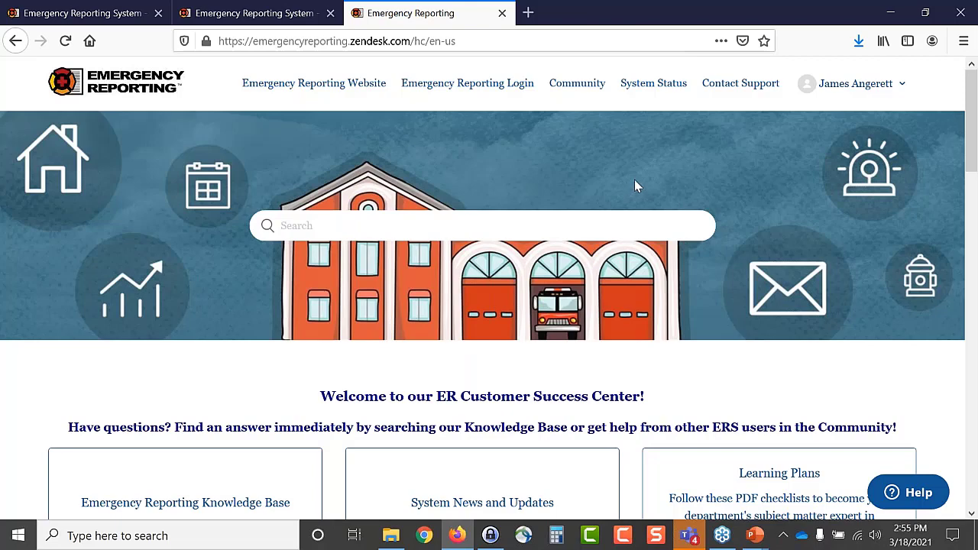
Browse the Emergency Reporting Knowledge Base for the Webinars On Demand and Training articles, and close the support tab
scroll(183, 236, down, 2)
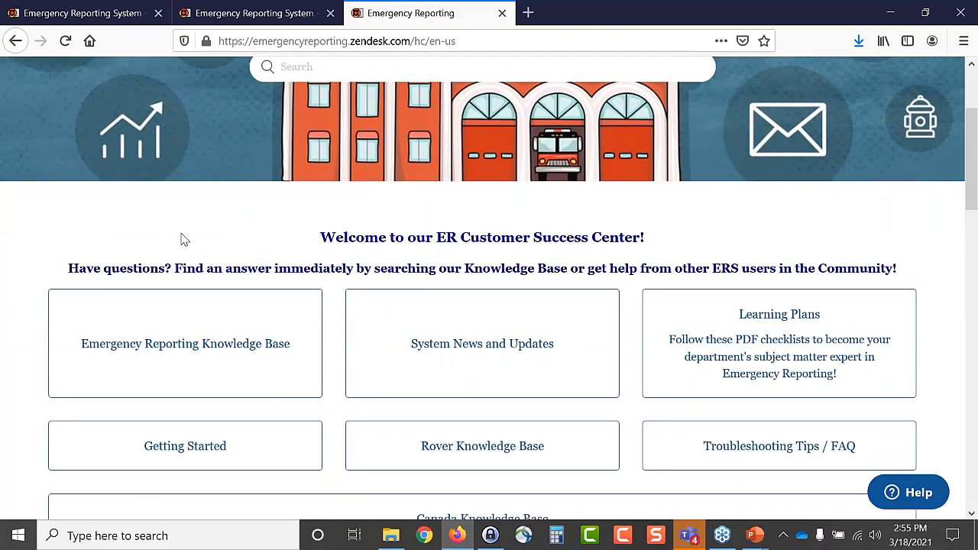
click(237, 344)
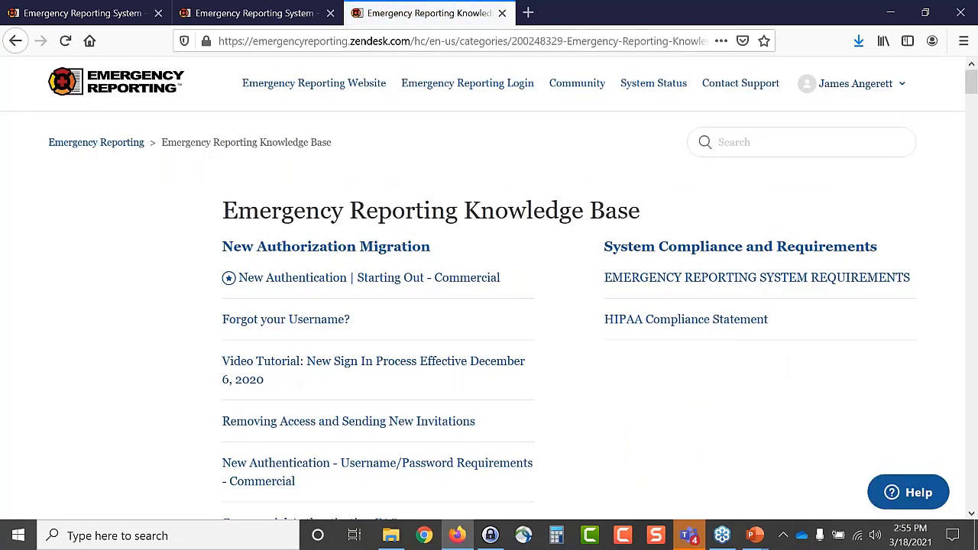
drag(975, 91, 972, 480)
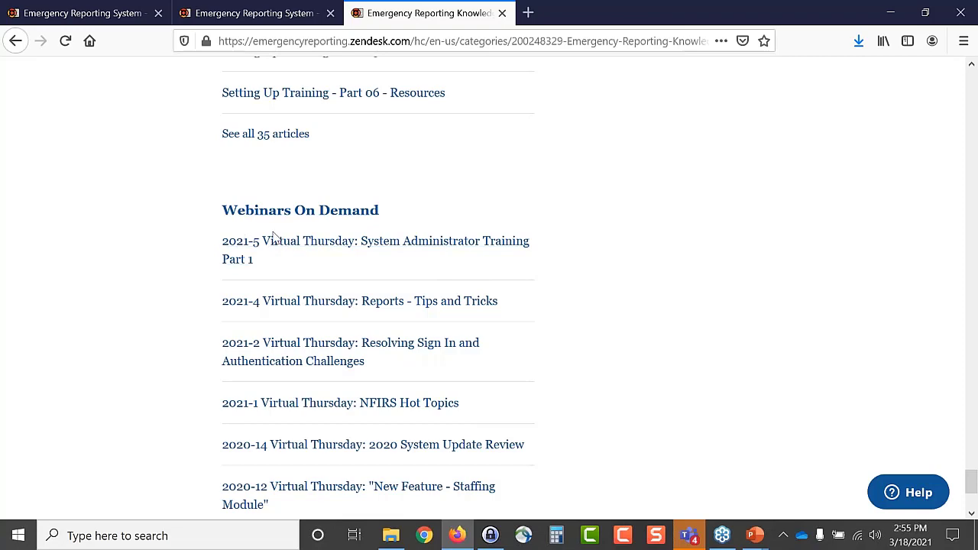
scroll(331, 192, up, 15)
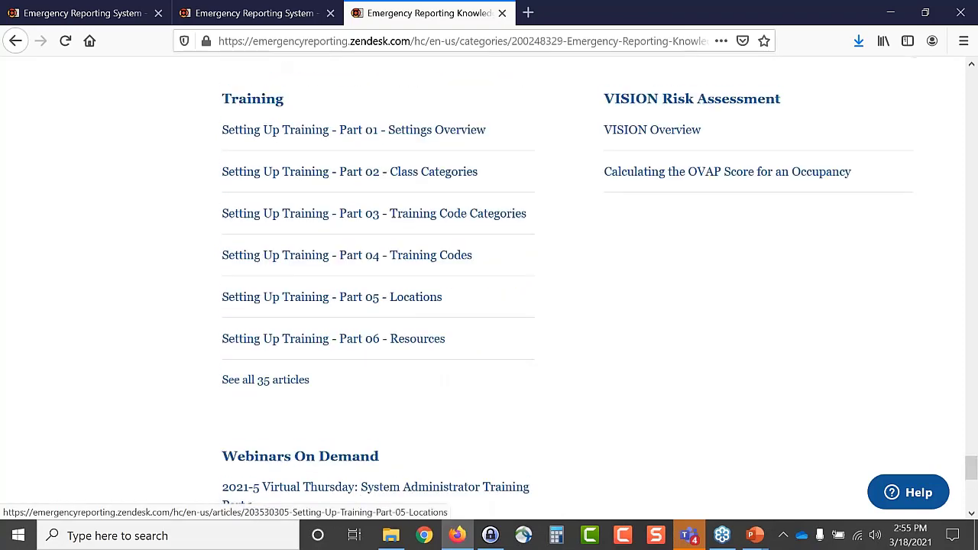
click(503, 14)
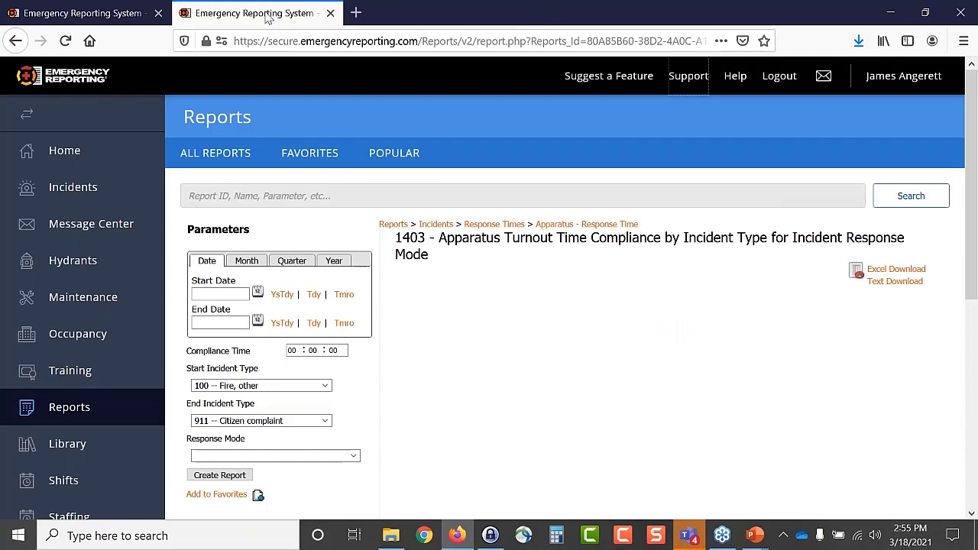
Cancel editing the Captains security role and return to the main Administration page
click(80, 13)
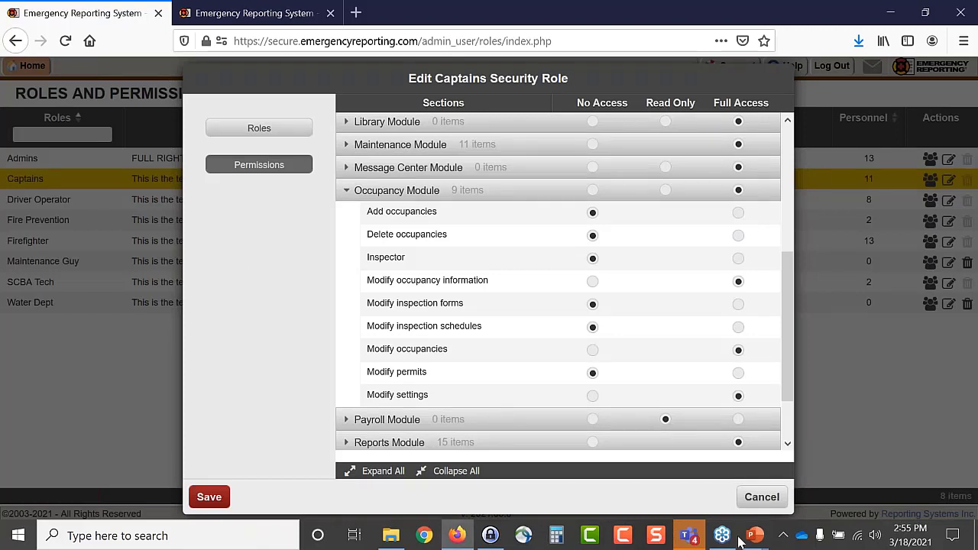
click(757, 498)
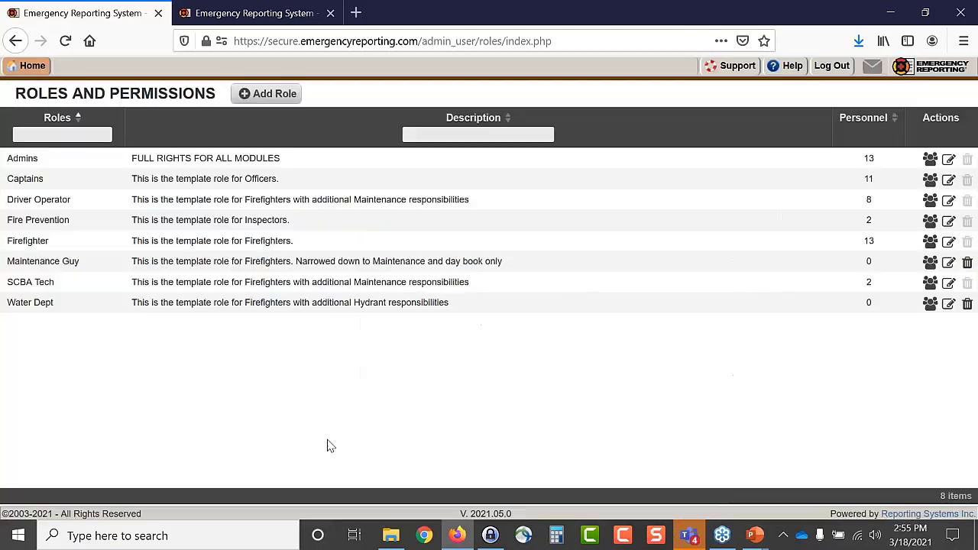
mouse_move(15, 64)
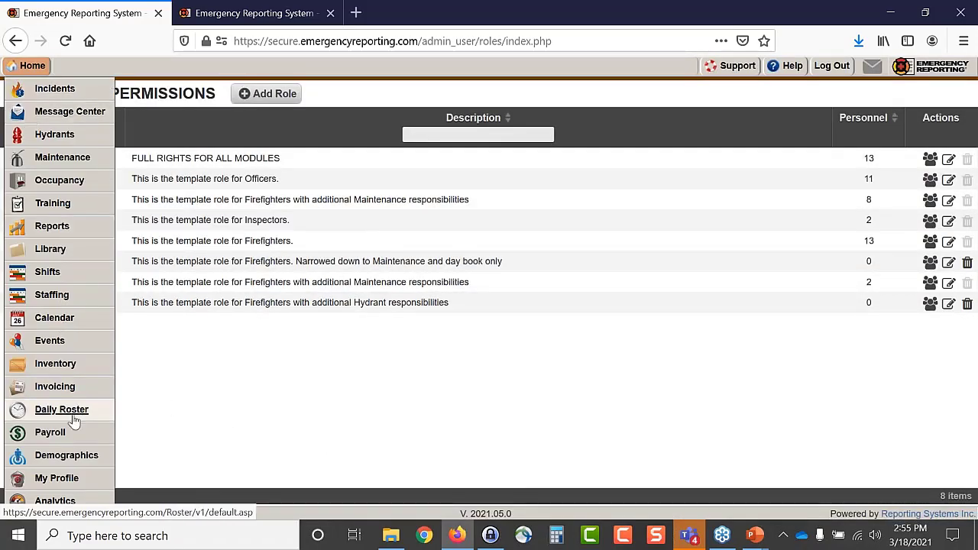
click(80, 520)
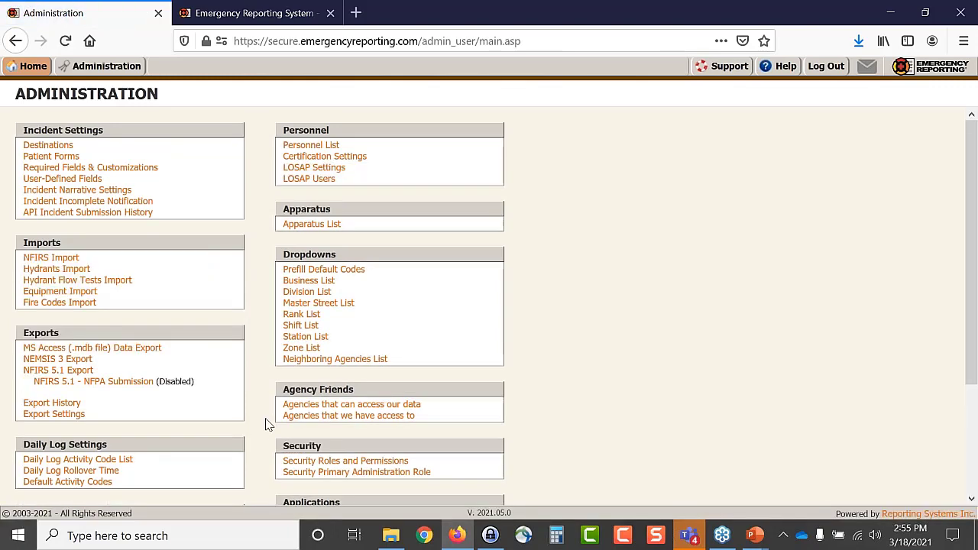
Open Account Settings under Department Settings to examine the agency's security timeout and lockout policy
scroll(260, 423, down, 4)
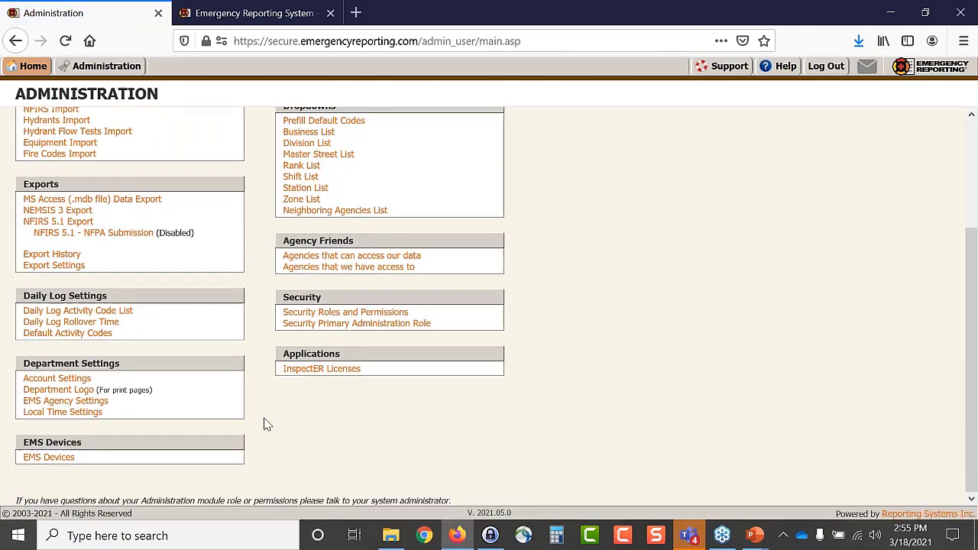
click(61, 380)
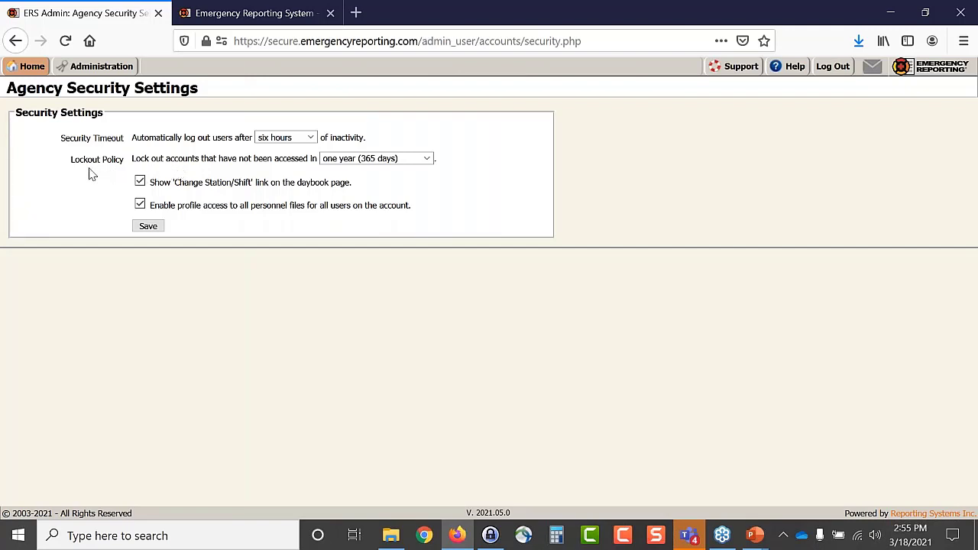
key(alt+Left)
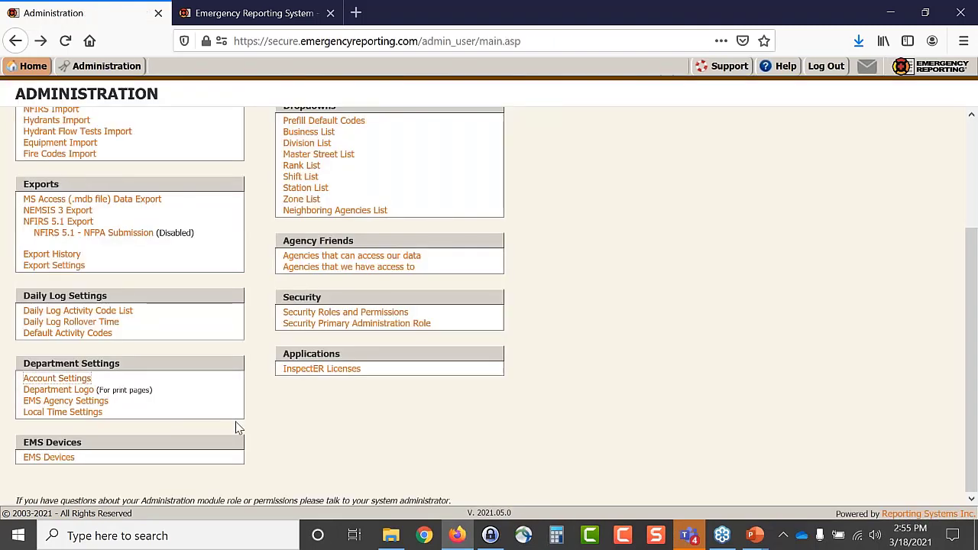
click(66, 379)
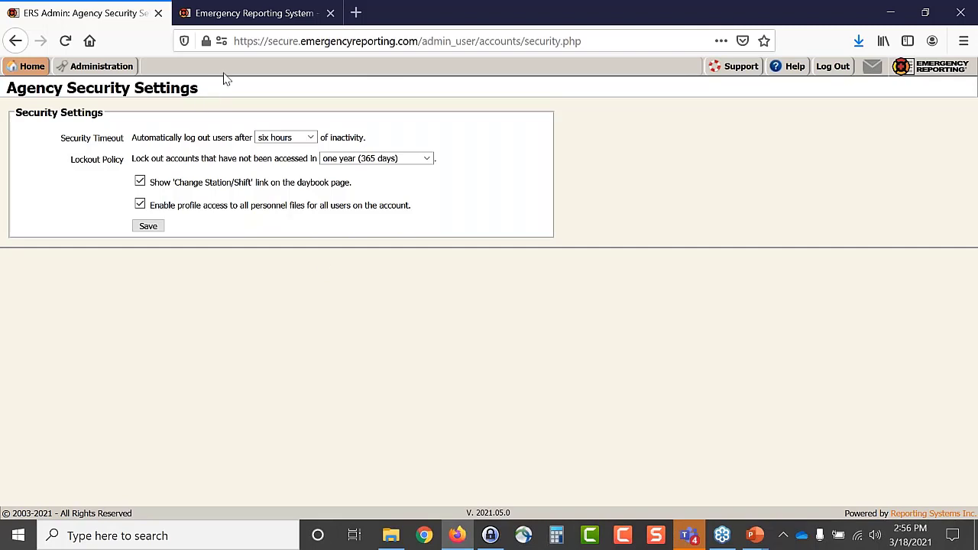
Close the tab holding report 1403 and return to the Dashboard from the Agency Security Settings page
click(273, 14)
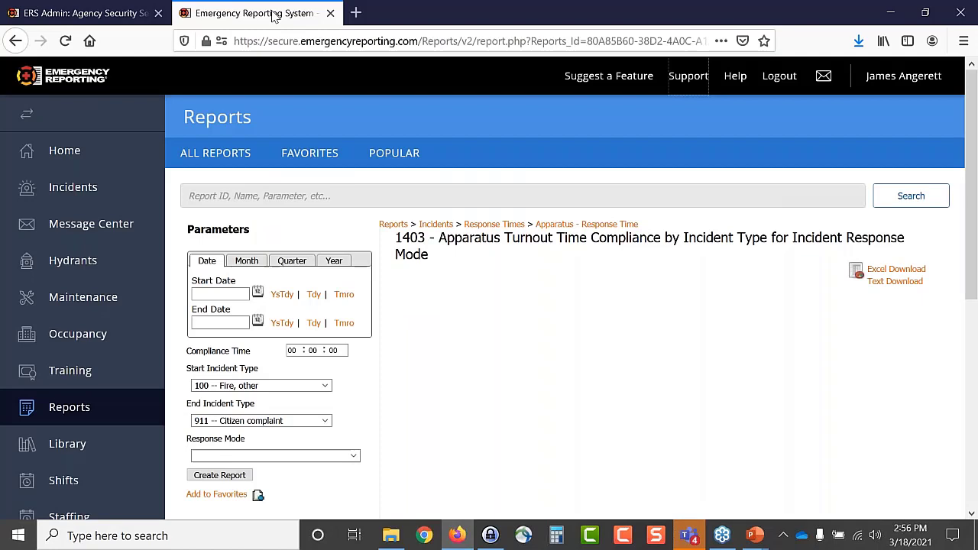
click(331, 13)
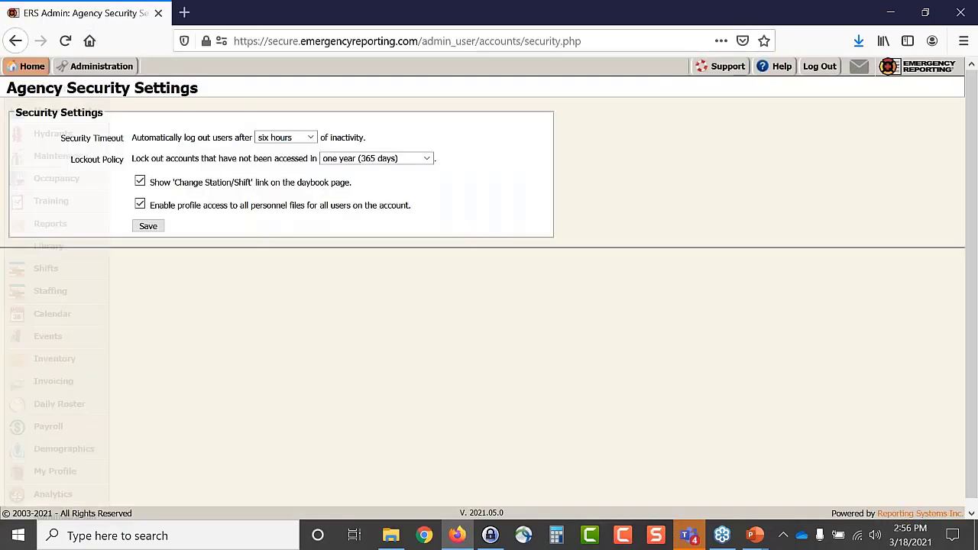
click(33, 66)
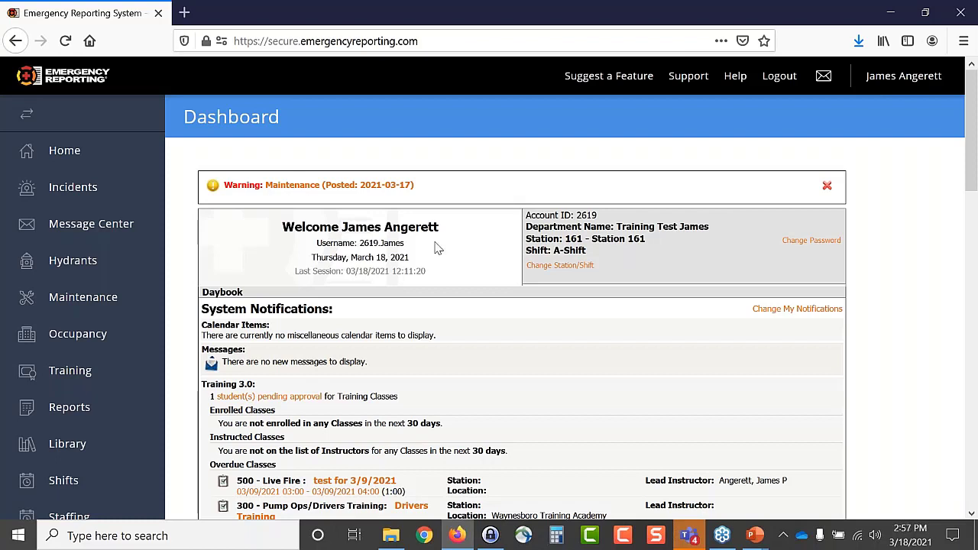
Open the Maintenance module's apparatus list and go from there to the BI Basic reports in the Analytics module
click(87, 304)
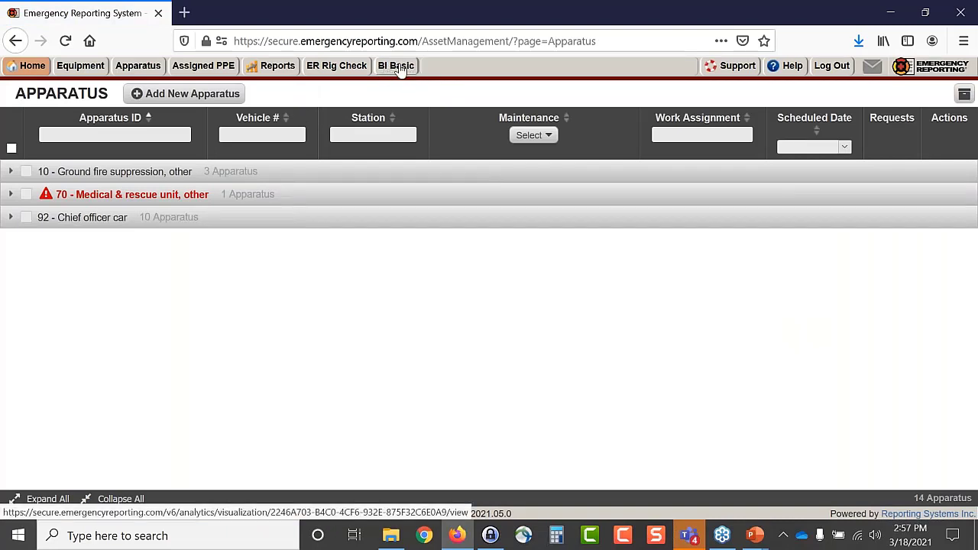
mouse_move(30, 66)
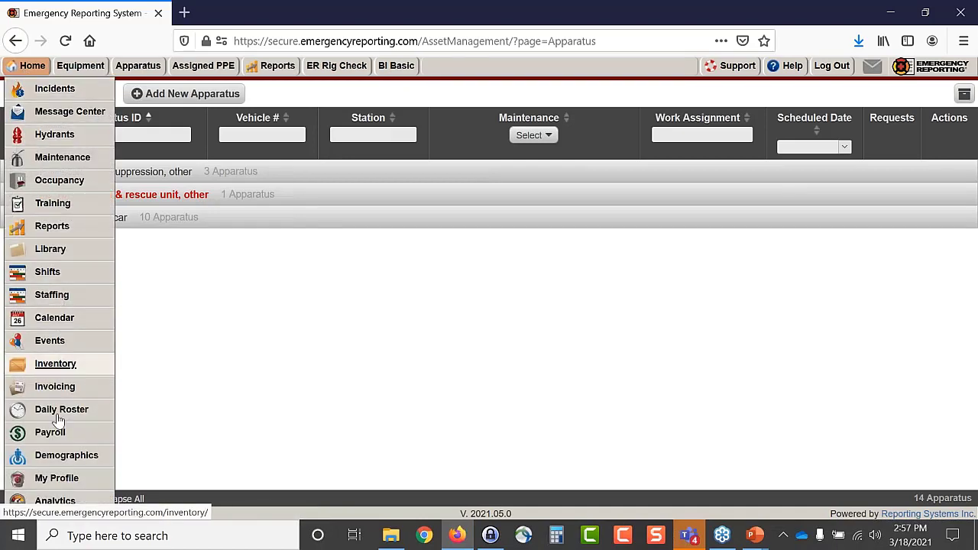
click(55, 503)
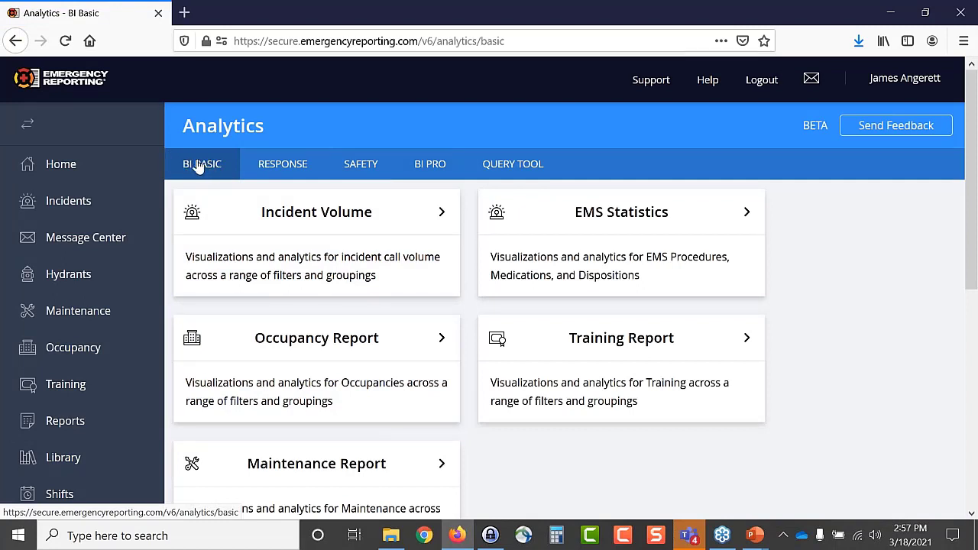
View the Incident Volume report in full screen, show its list of report pages, and exit full screen
click(246, 242)
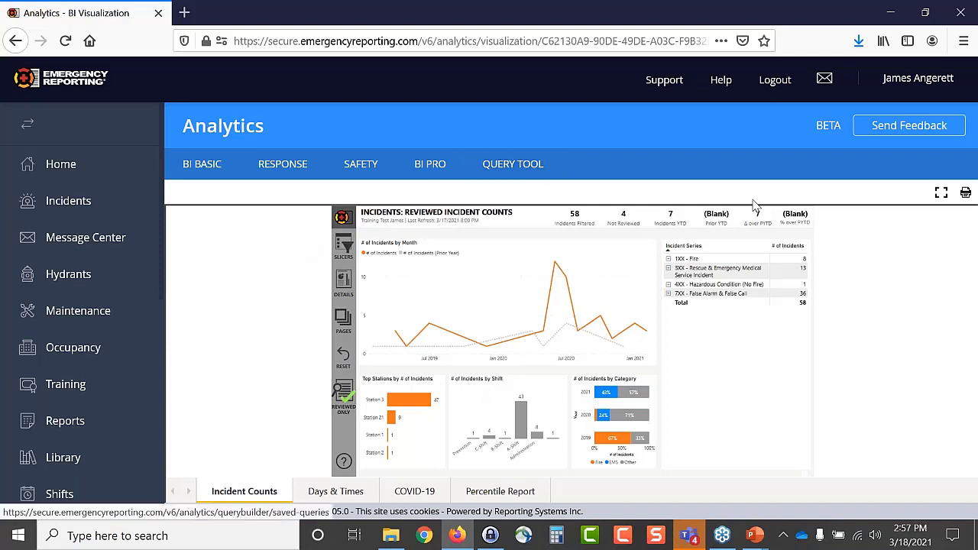
click(941, 192)
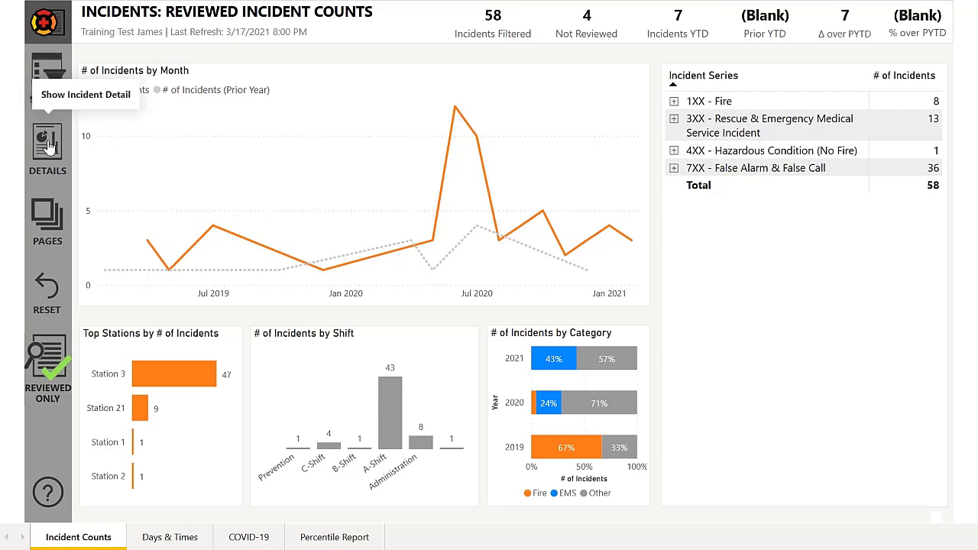
click(48, 218)
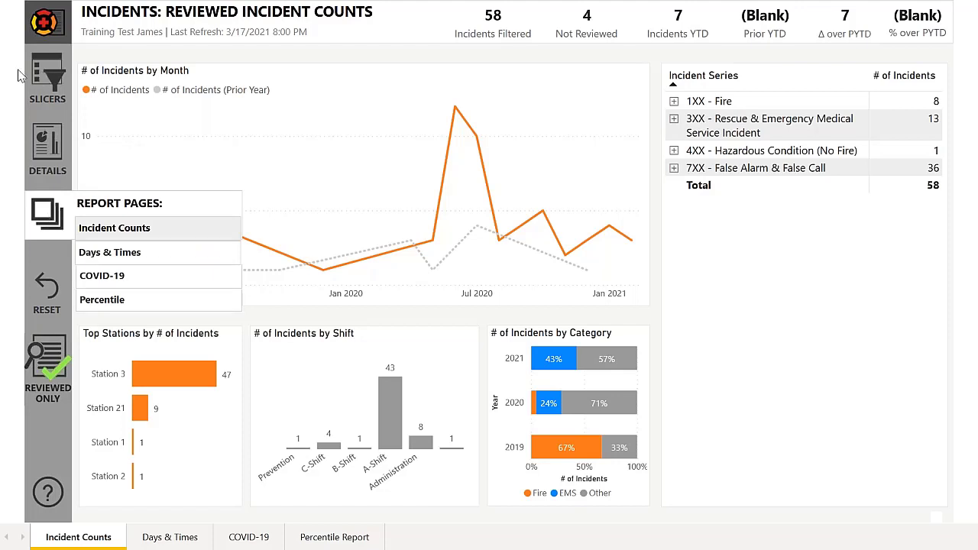
key(Escape)
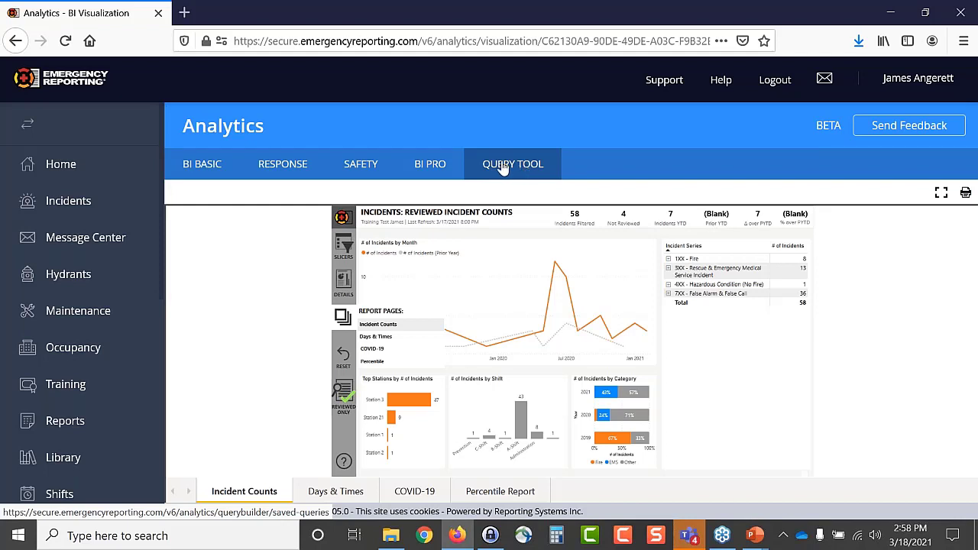
Return to the BI Basic report list and start a new query in the Query Tool
click(197, 169)
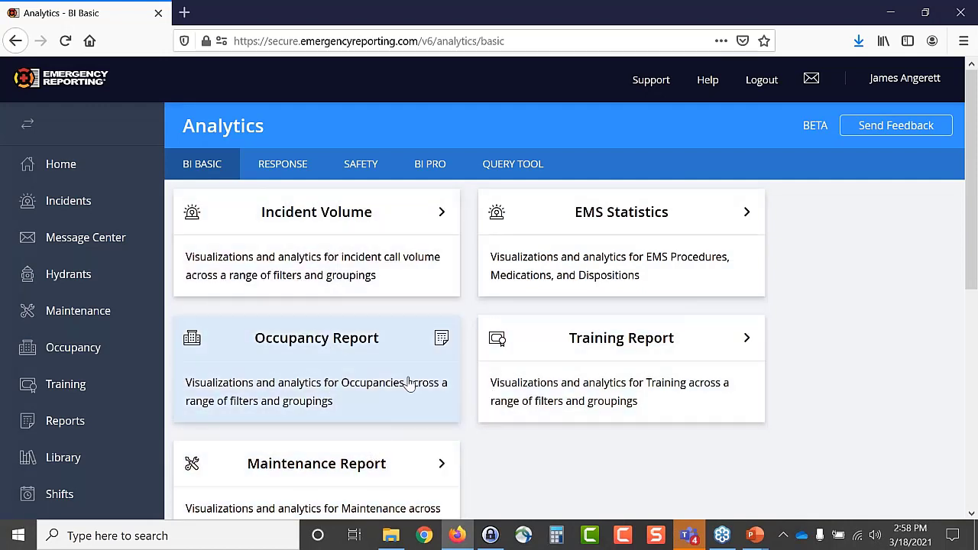
click(509, 165)
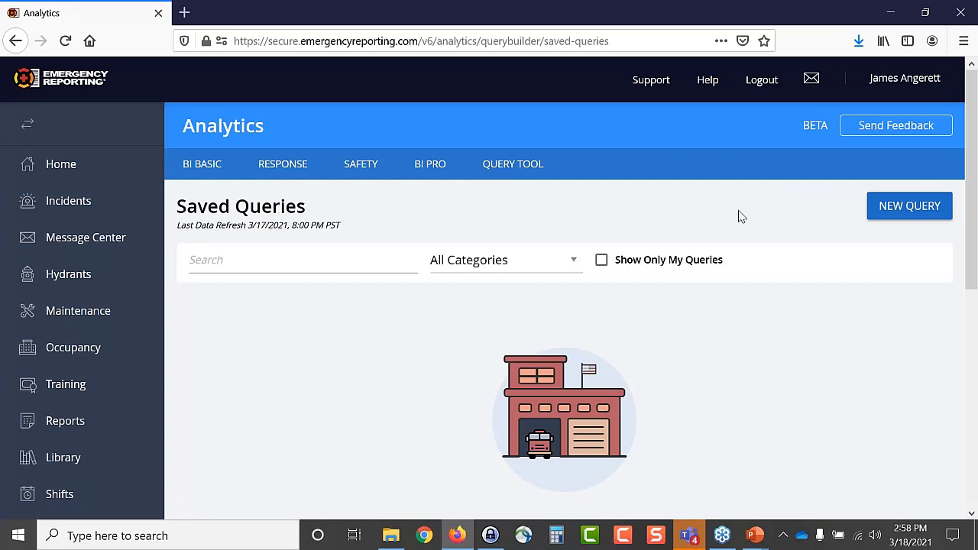
click(970, 203)
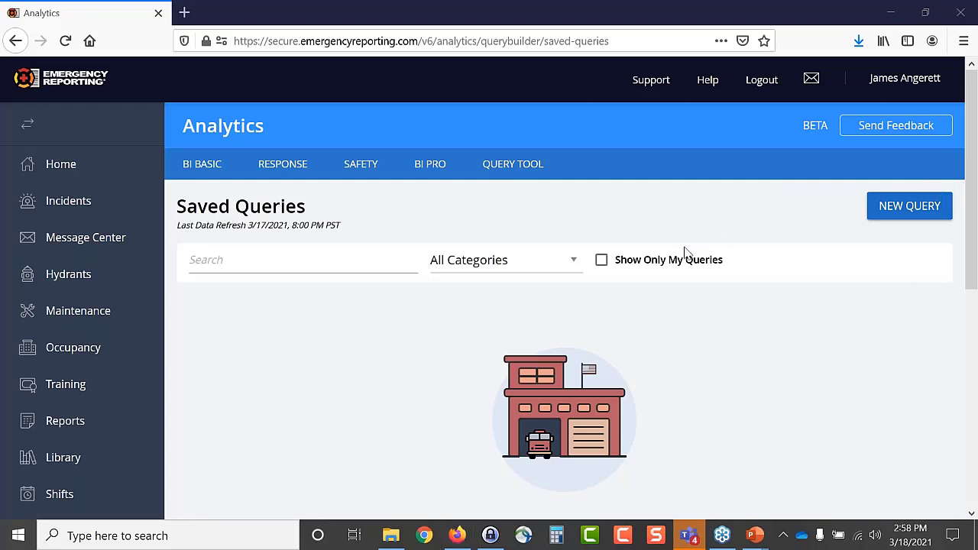
click(881, 209)
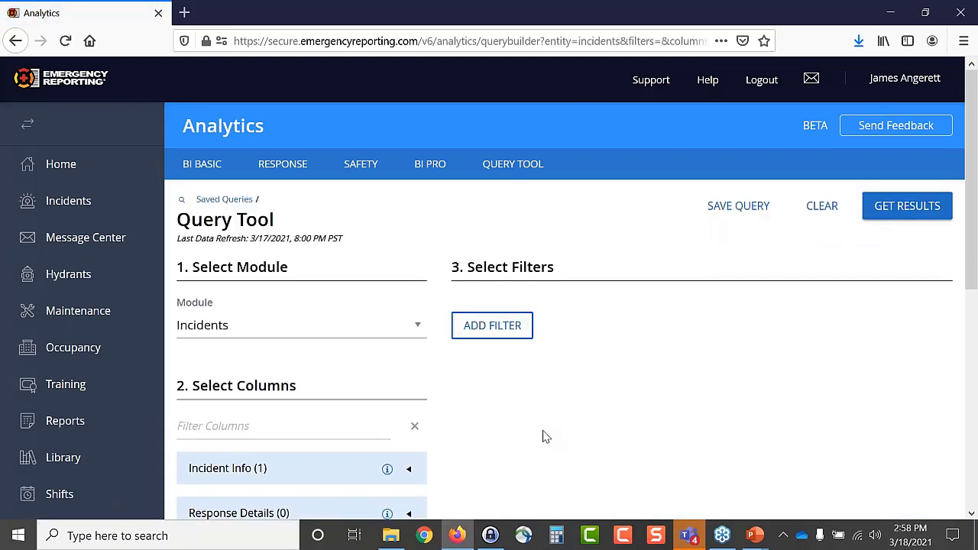
Add the Incident Date and Shift columns to the Incidents query
scroll(546, 417, down, 3)
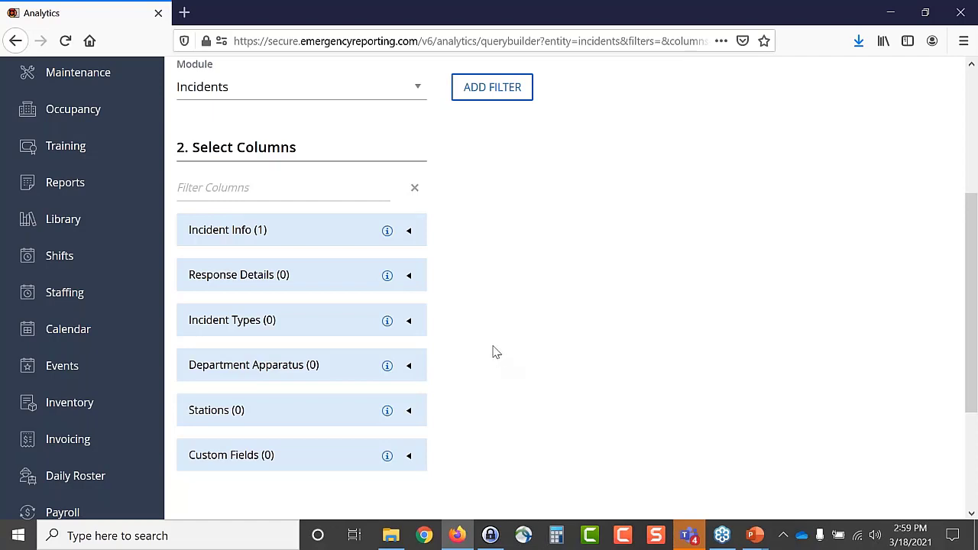
click(410, 233)
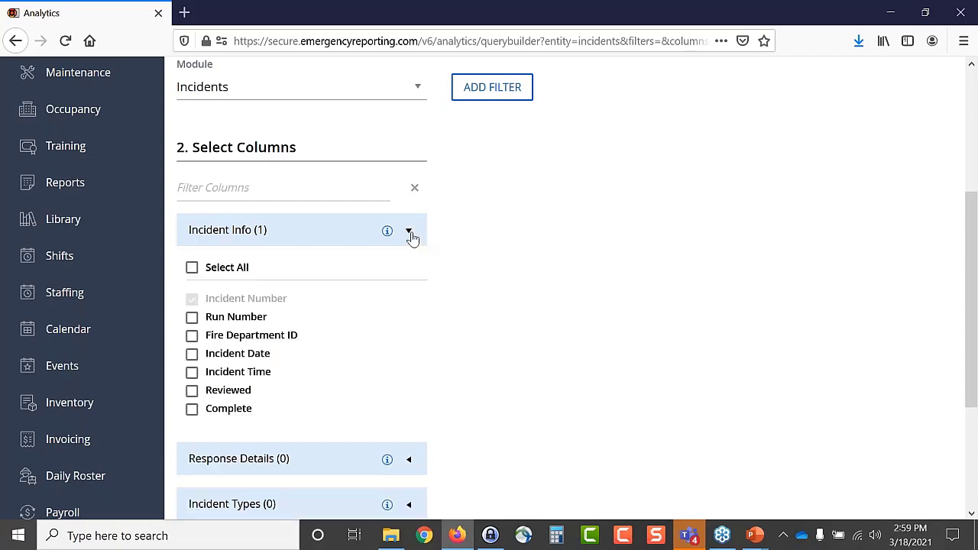
click(192, 357)
scroll(535, 356, down, 3)
click(409, 302)
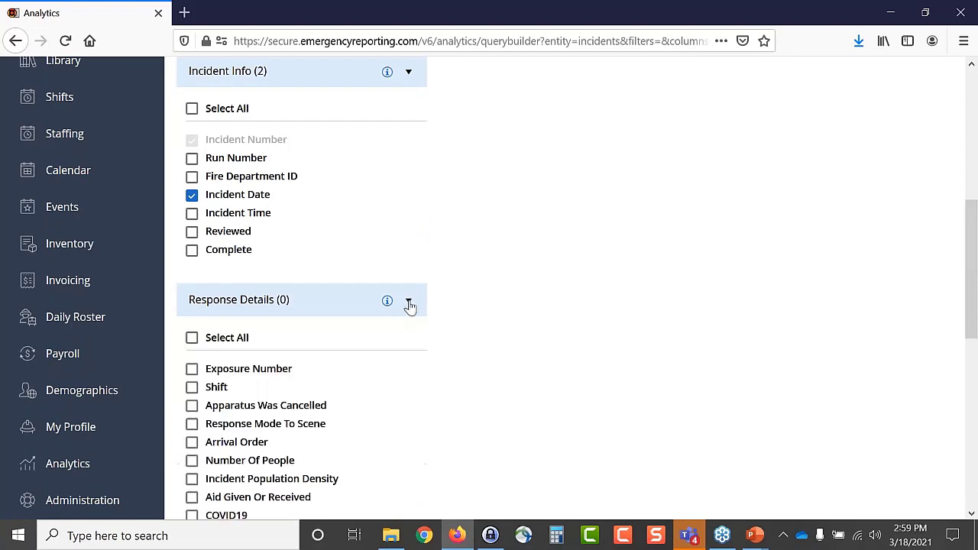
scroll(184, 329, down, 2)
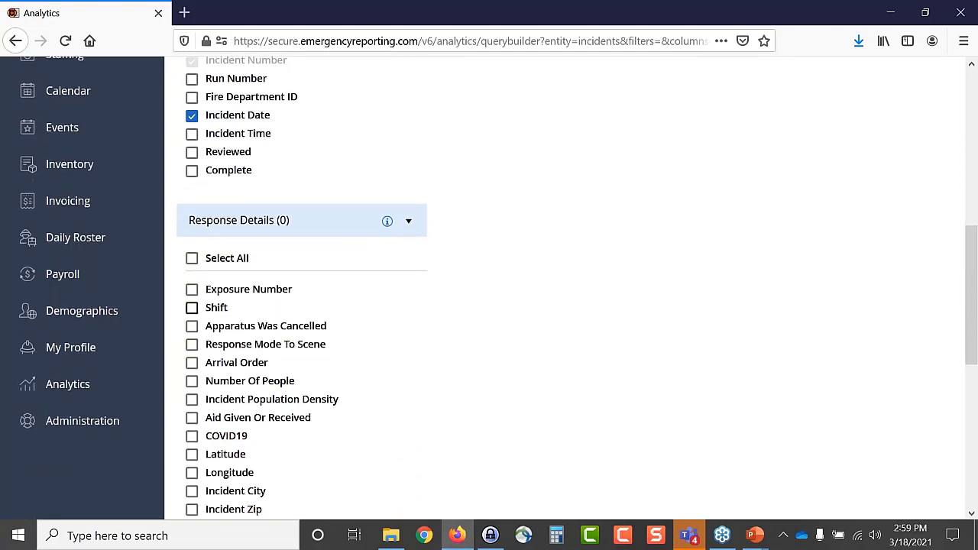
click(192, 308)
Add the Incident Type and Department Apparatus Name columns to the query
scroll(454, 399, down, 5)
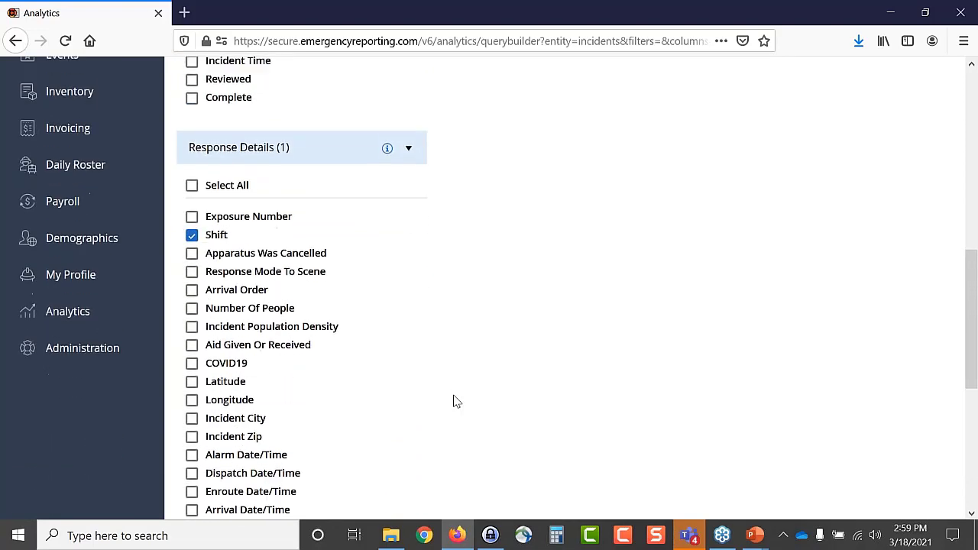
click(408, 348)
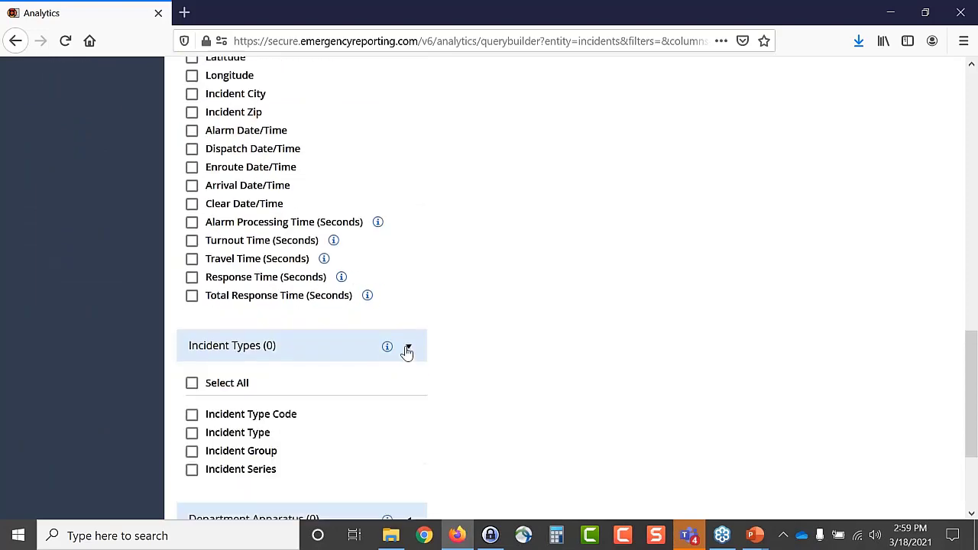
scroll(321, 385, down, 2)
click(192, 353)
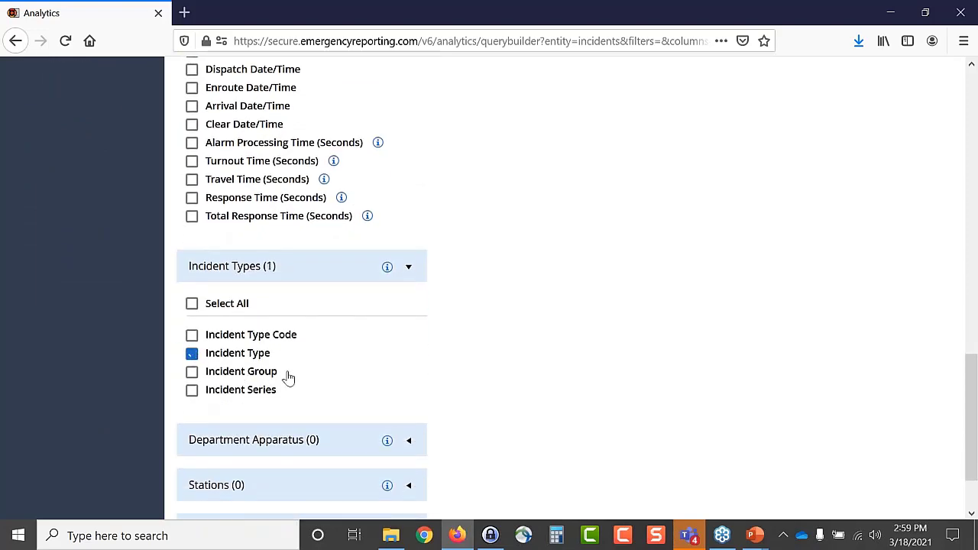
scroll(398, 371, down, 2)
click(409, 357)
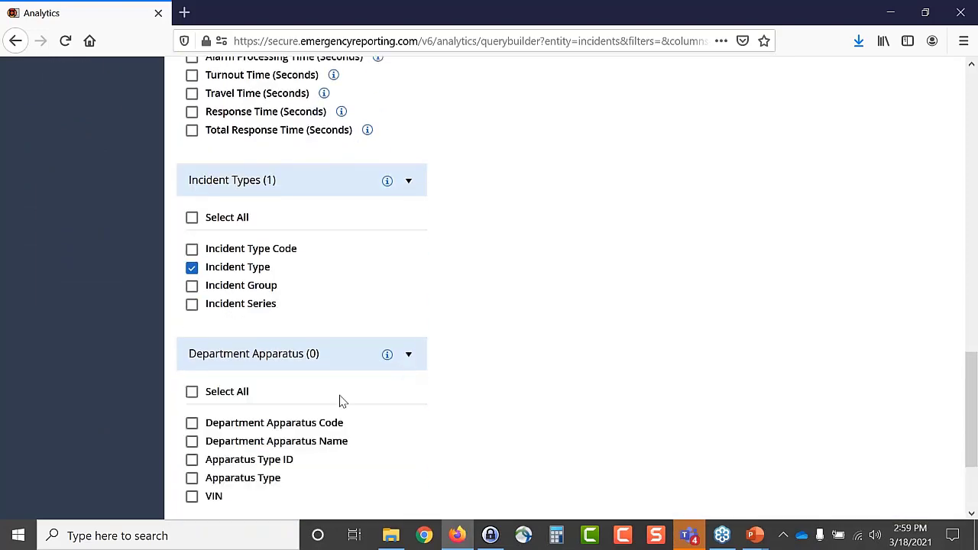
scroll(341, 400, down, 2)
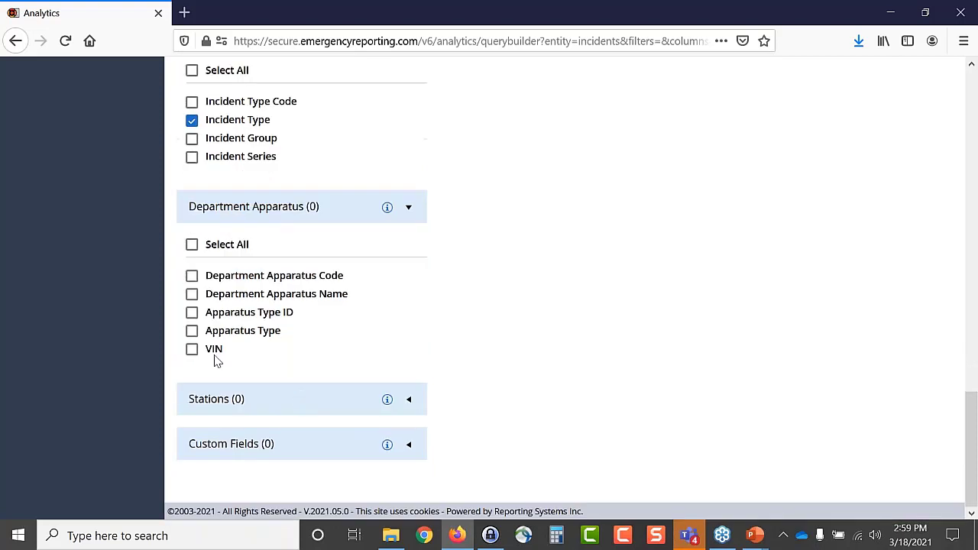
click(192, 299)
Add the Station Name column and the "Insert question" custom field to the query
click(409, 403)
scroll(402, 422, down, 2)
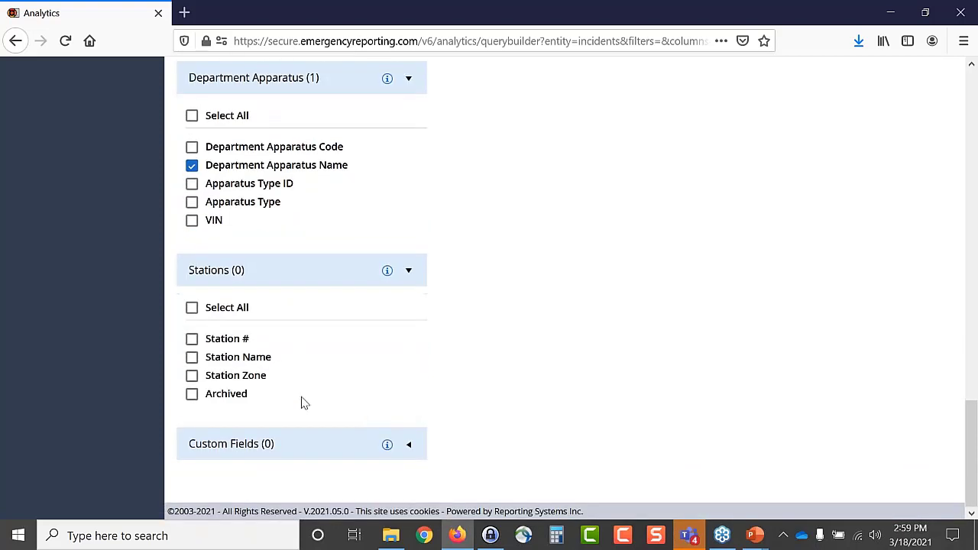
click(192, 357)
click(410, 445)
scroll(548, 446, down, 2)
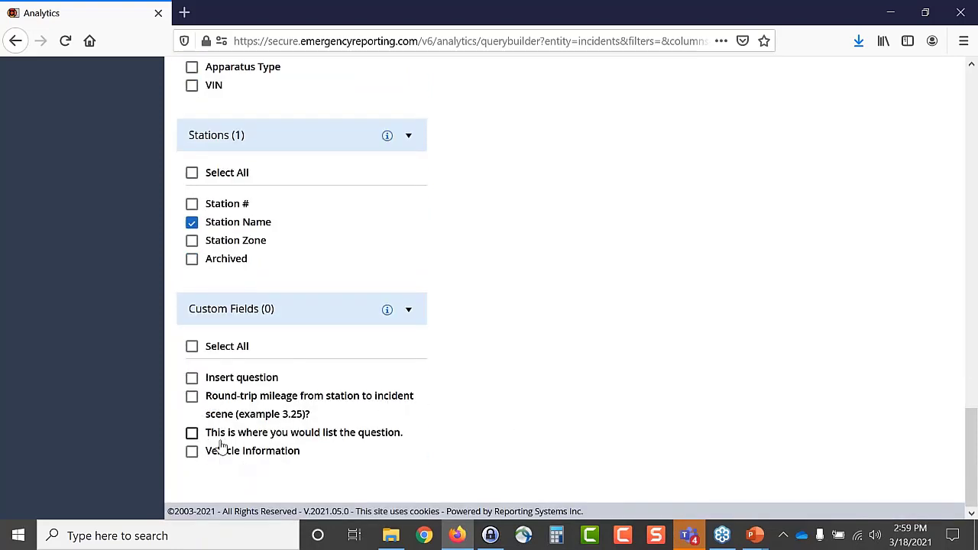
click(191, 379)
Run the Incidents query to get a data preview of the selected columns
scroll(591, 410, up, 5)
scroll(753, 196, up, 18)
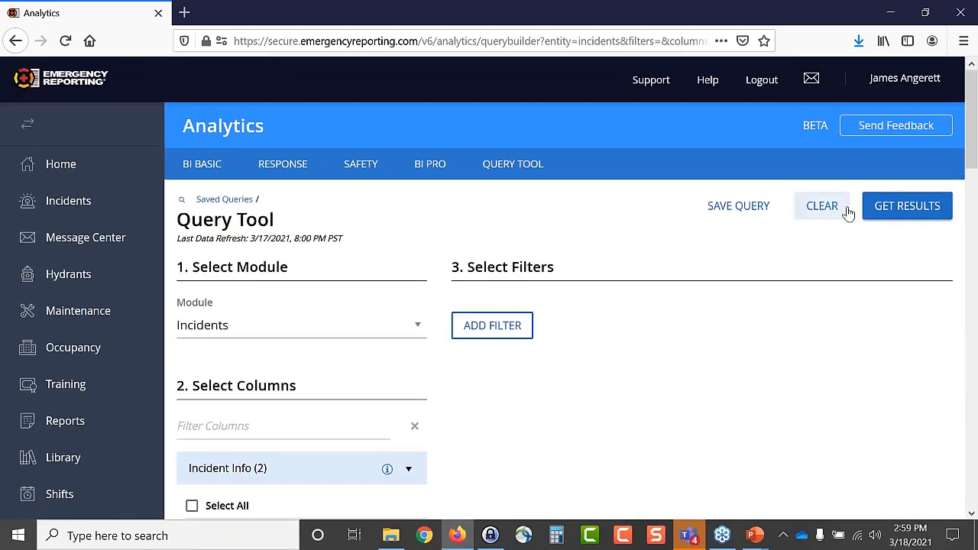
click(917, 214)
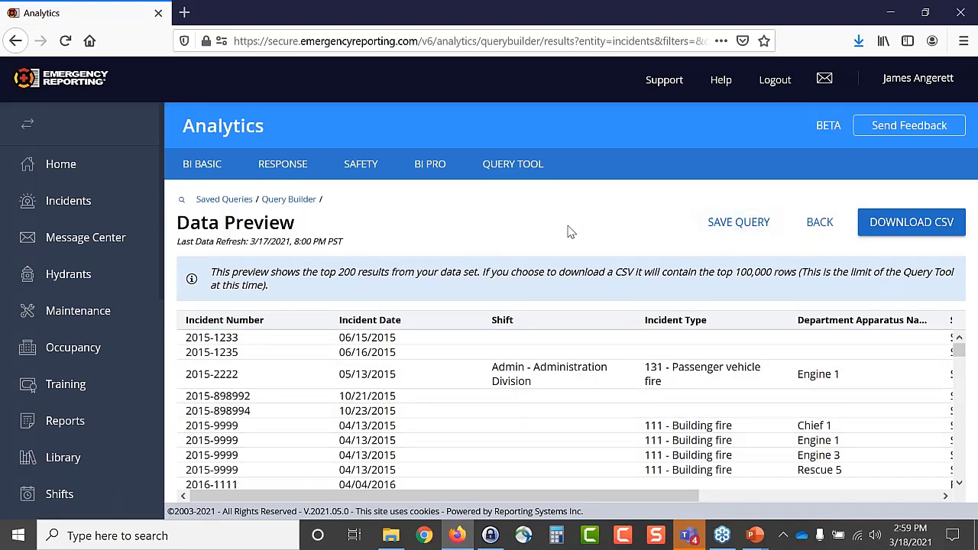
Leave the query results for Saved Queries, view the Staffing module's shift calendar, and go back to Saved Queries
click(509, 171)
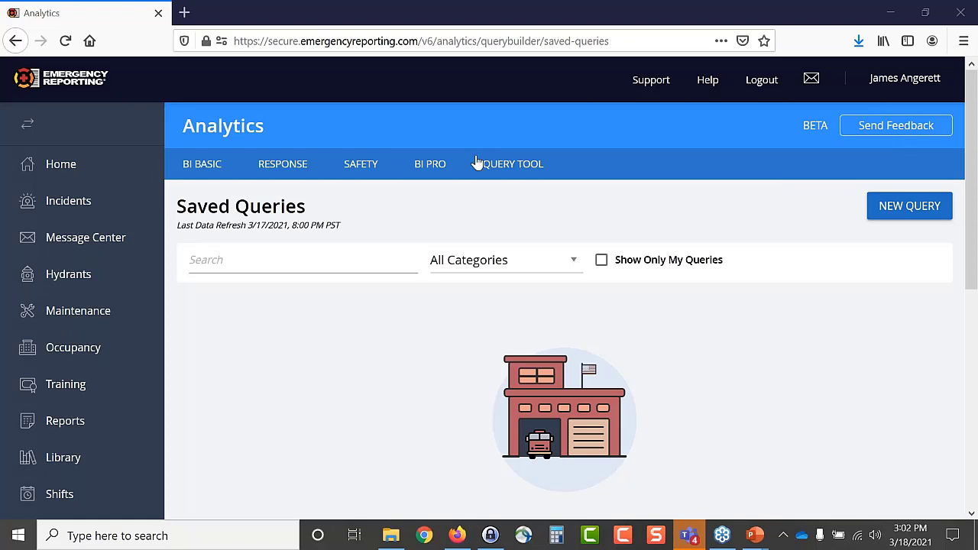
scroll(43, 451, down, 4)
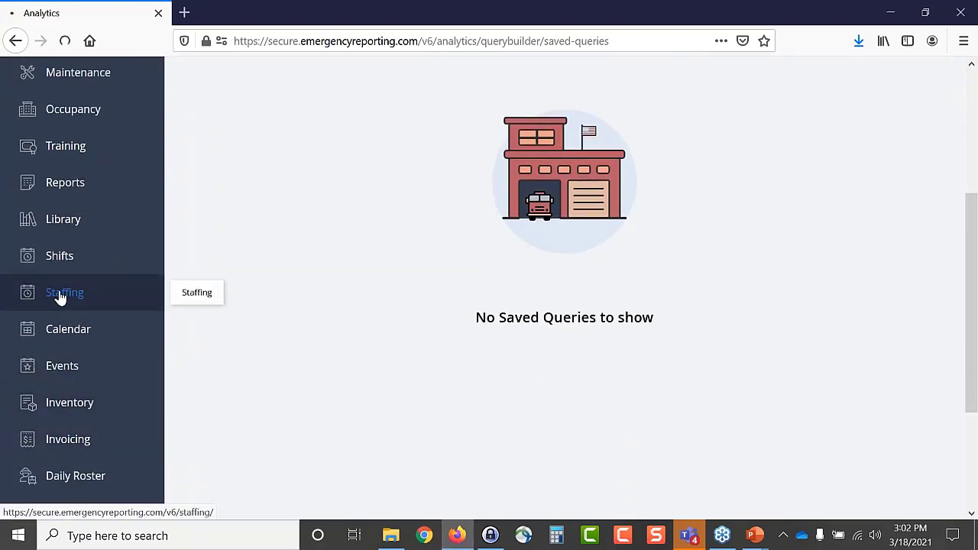
click(61, 297)
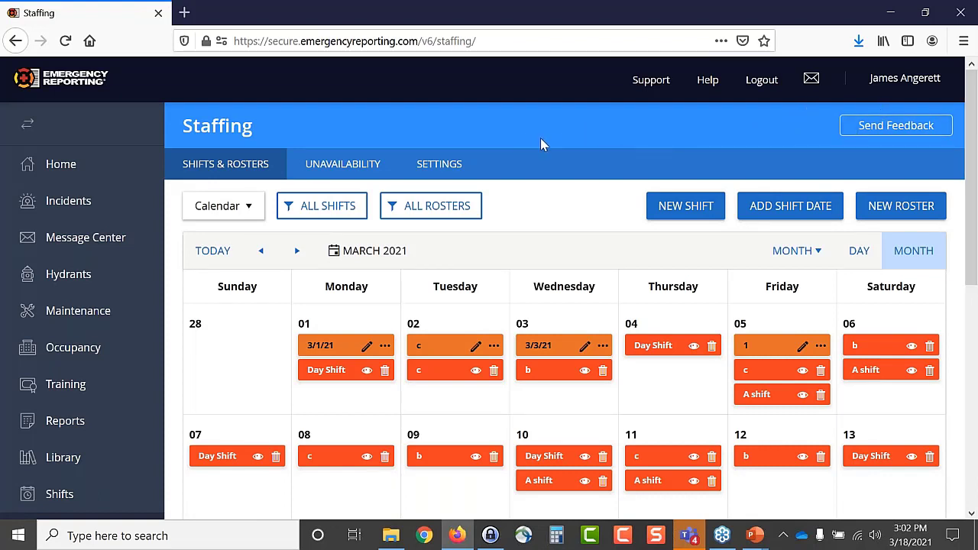
key(F5)
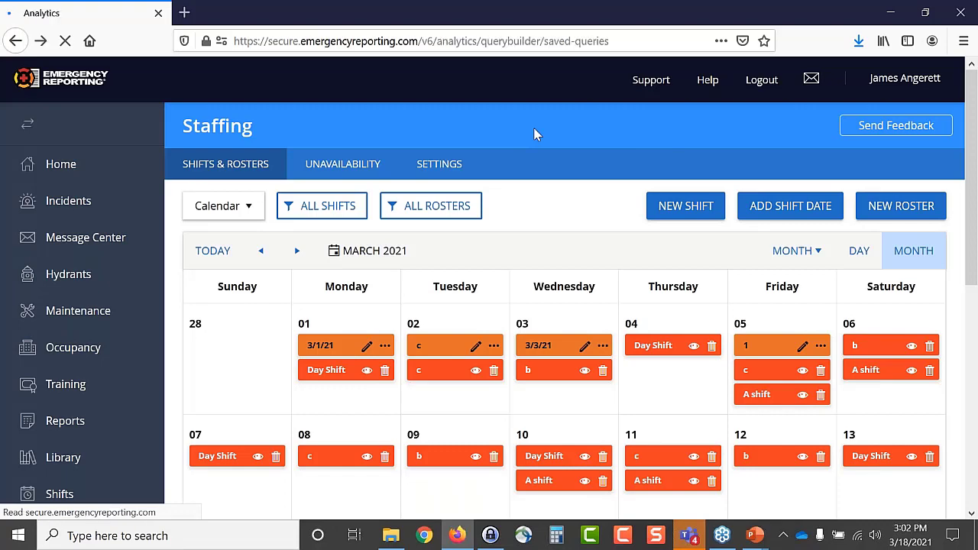
scroll(489, 249, up, 3)
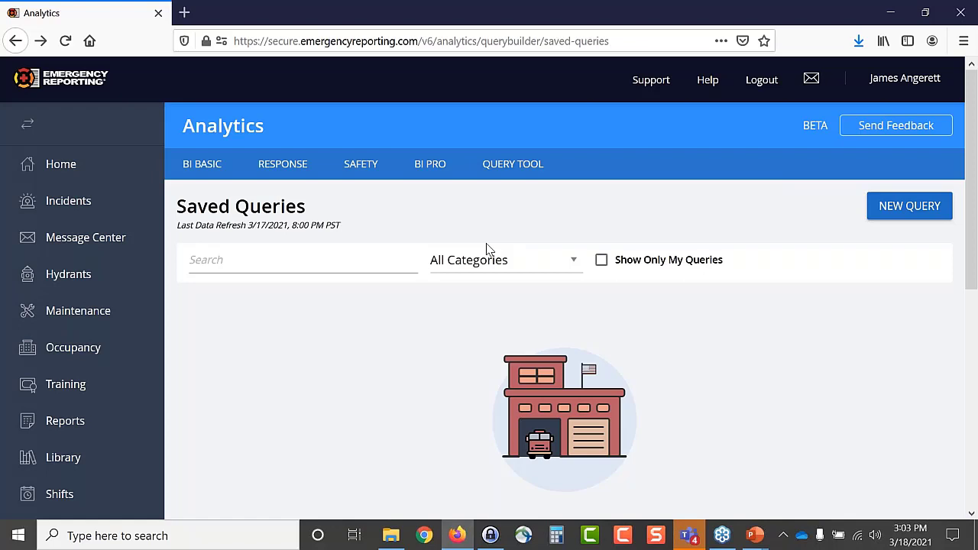
Open Security Roles and Permissions in Administration and examine the Captains role's permissions for the Analytics Module
scroll(69, 314, down, 5)
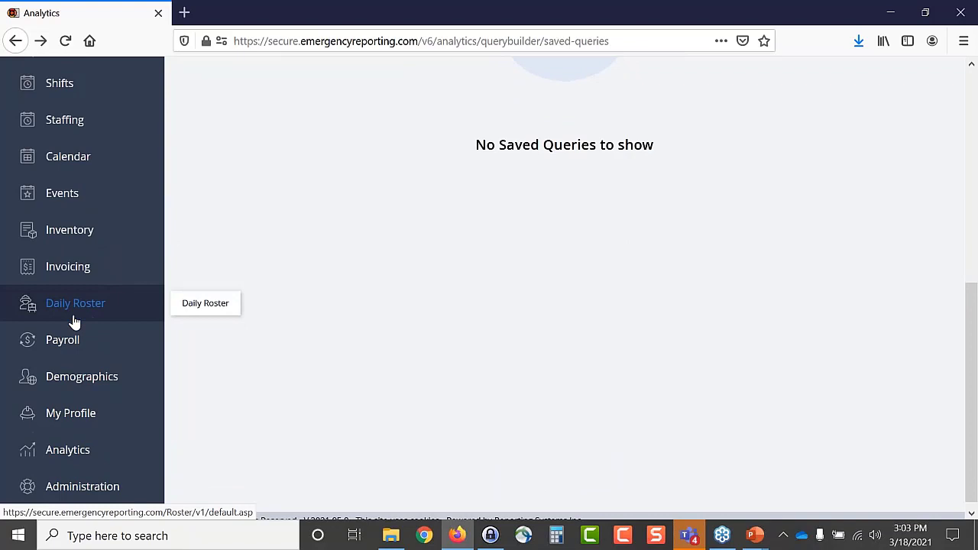
click(71, 490)
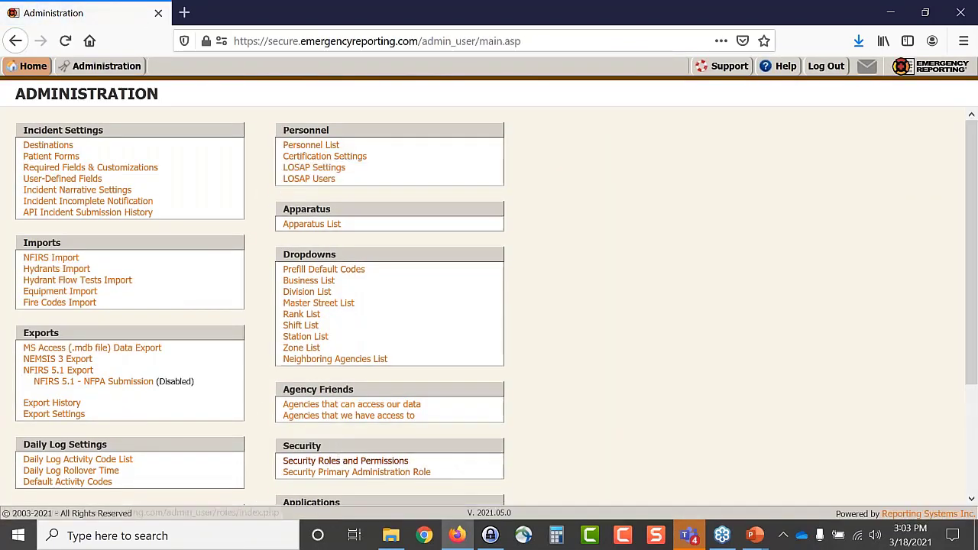
click(346, 461)
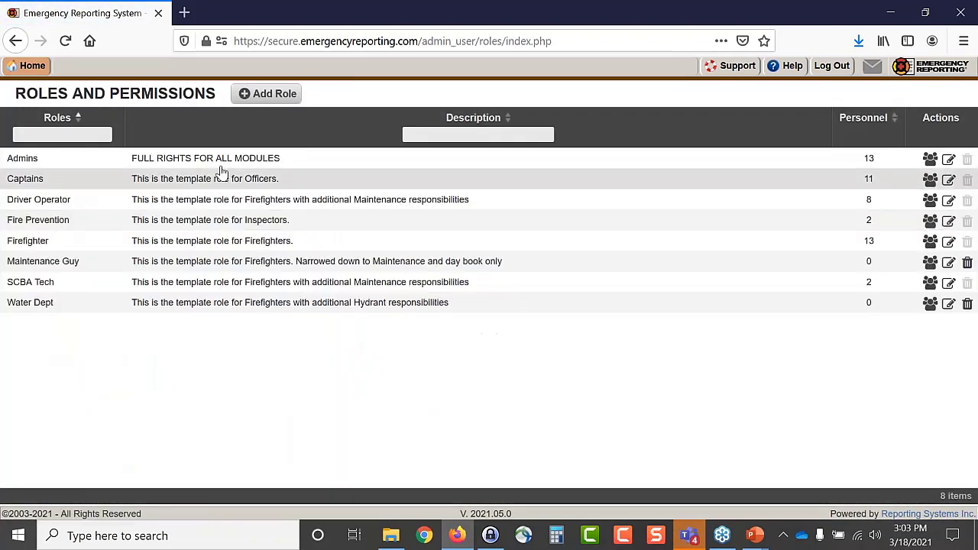
double_click(48, 184)
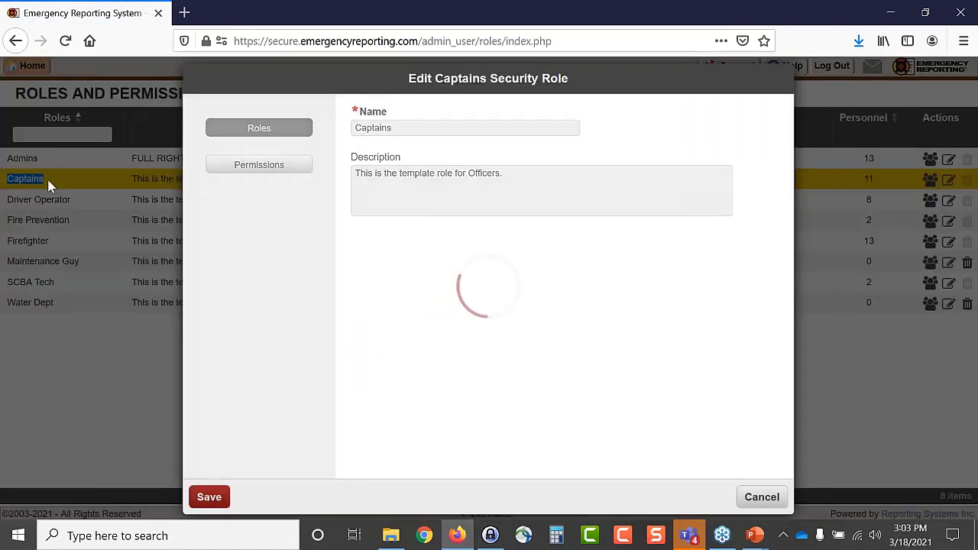
click(260, 174)
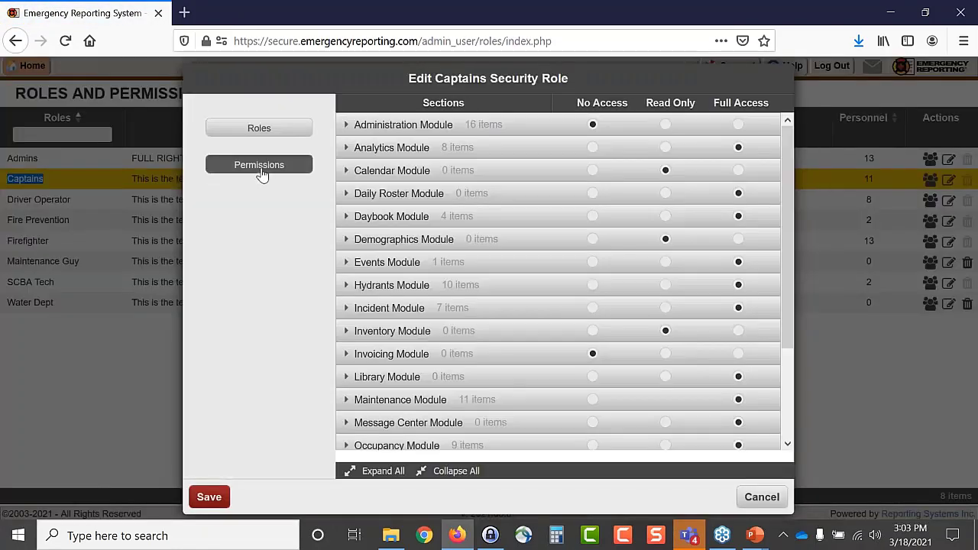
click(346, 148)
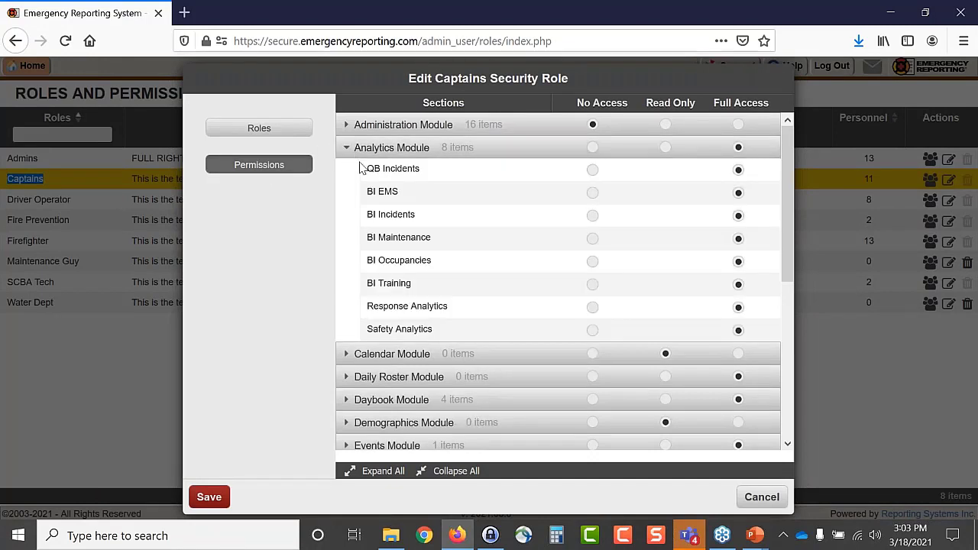
click(892, 272)
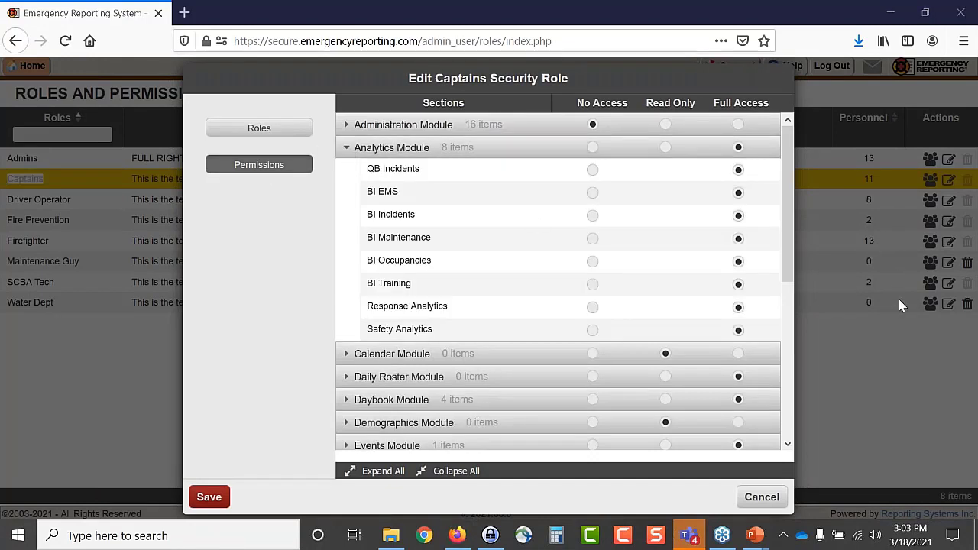